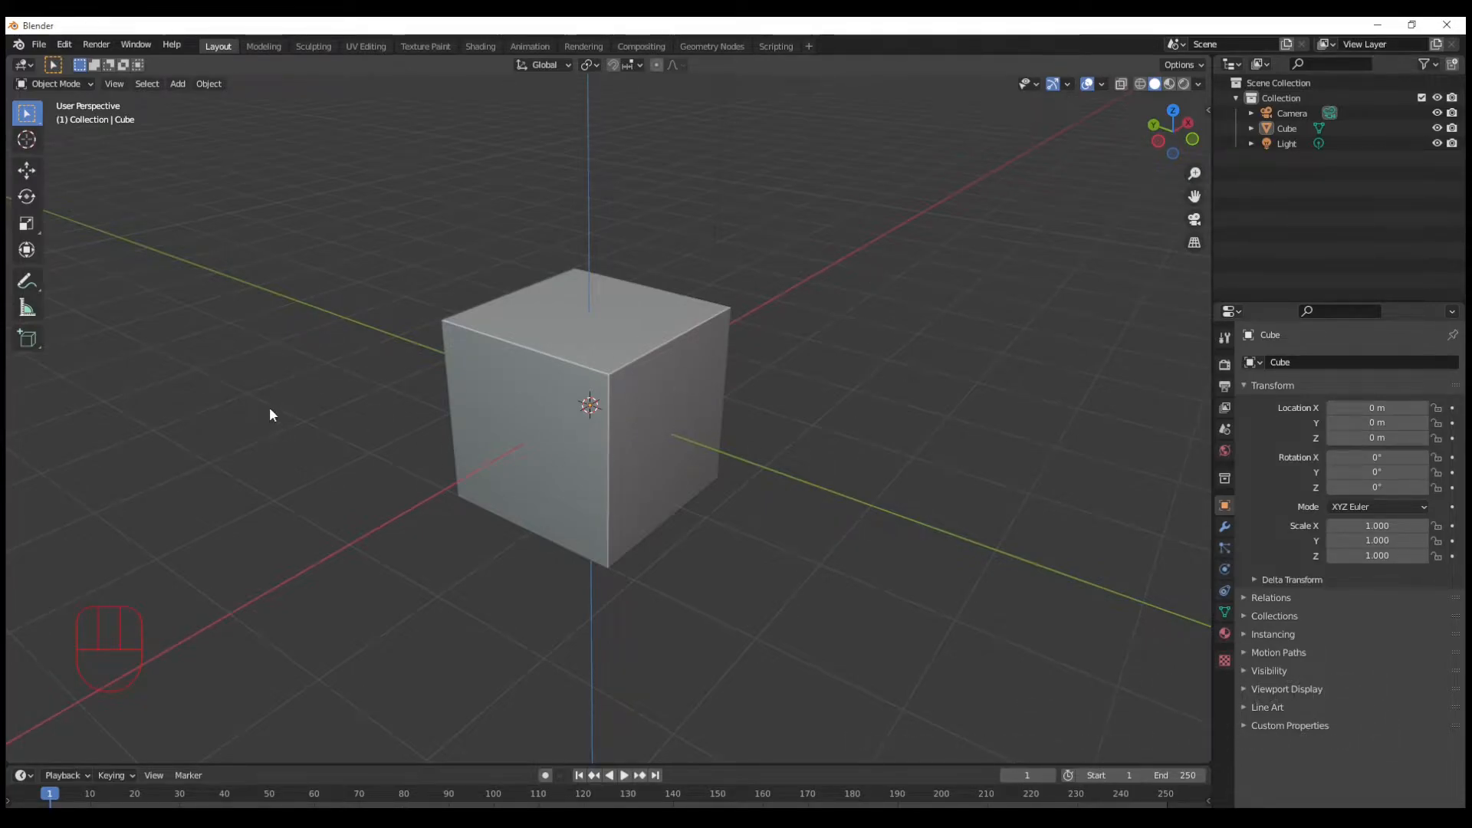
- Enter Edit Mode on the cube and, in edge selection mode, select the top edge of its right-hand face
{"action": "key", "text": "Tab"}
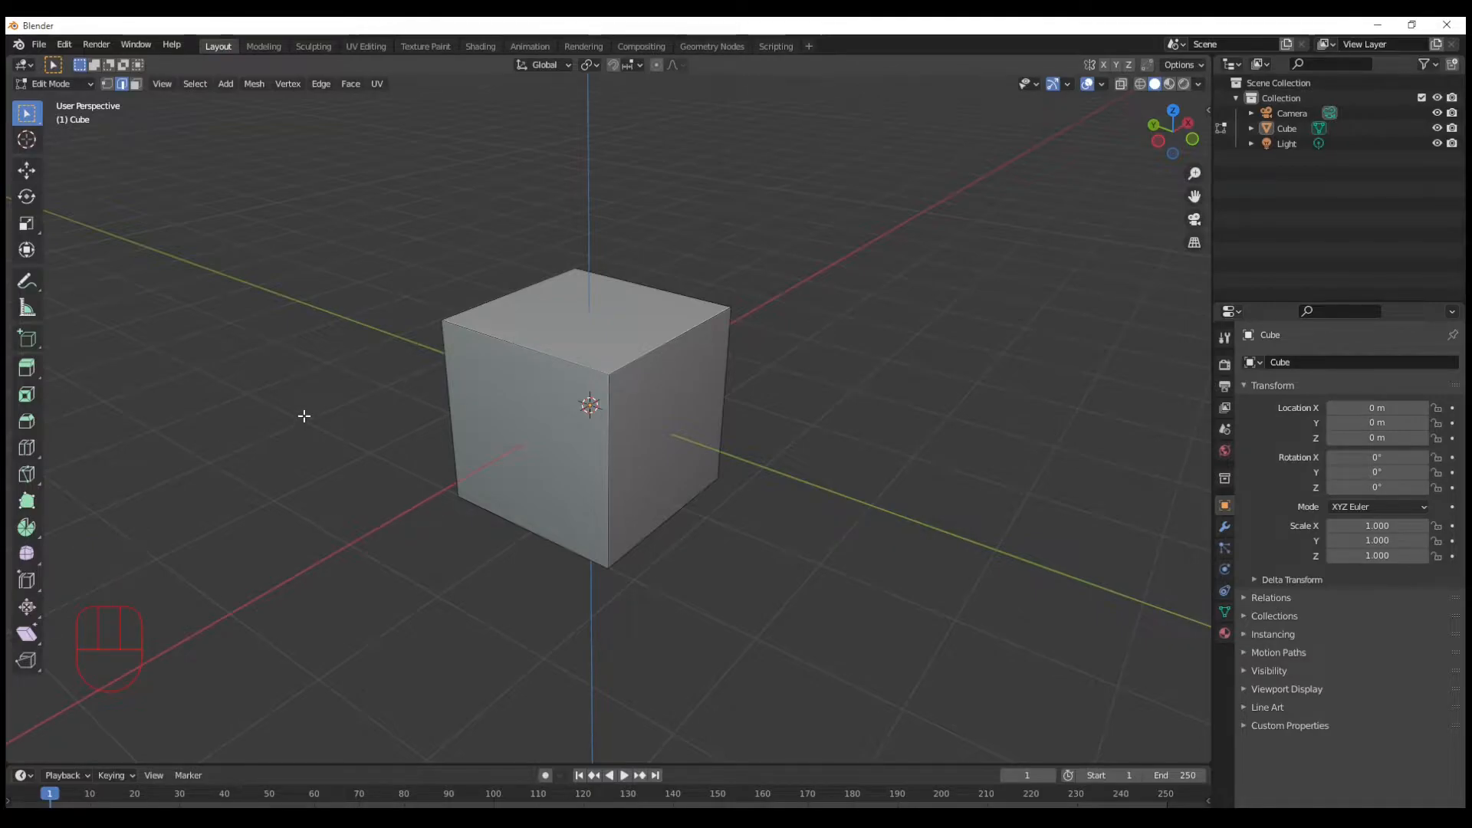
{"action": "middle_click_drag", "start_coordinate": [591, 399], "coordinate": [628, 434]}
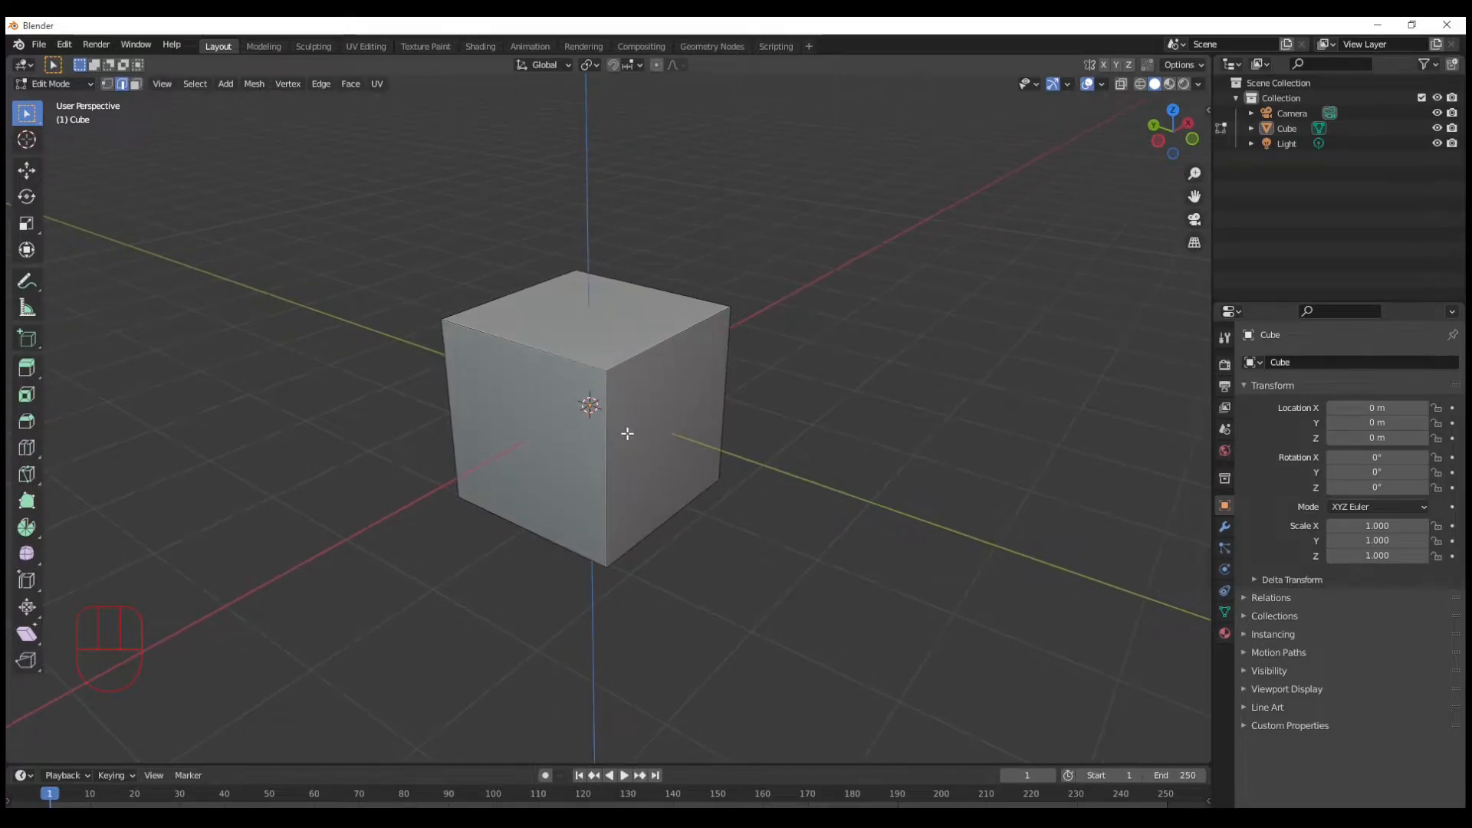
{"action": "key", "text": "2"}
{"action": "left_click", "coordinate": [640, 355]}
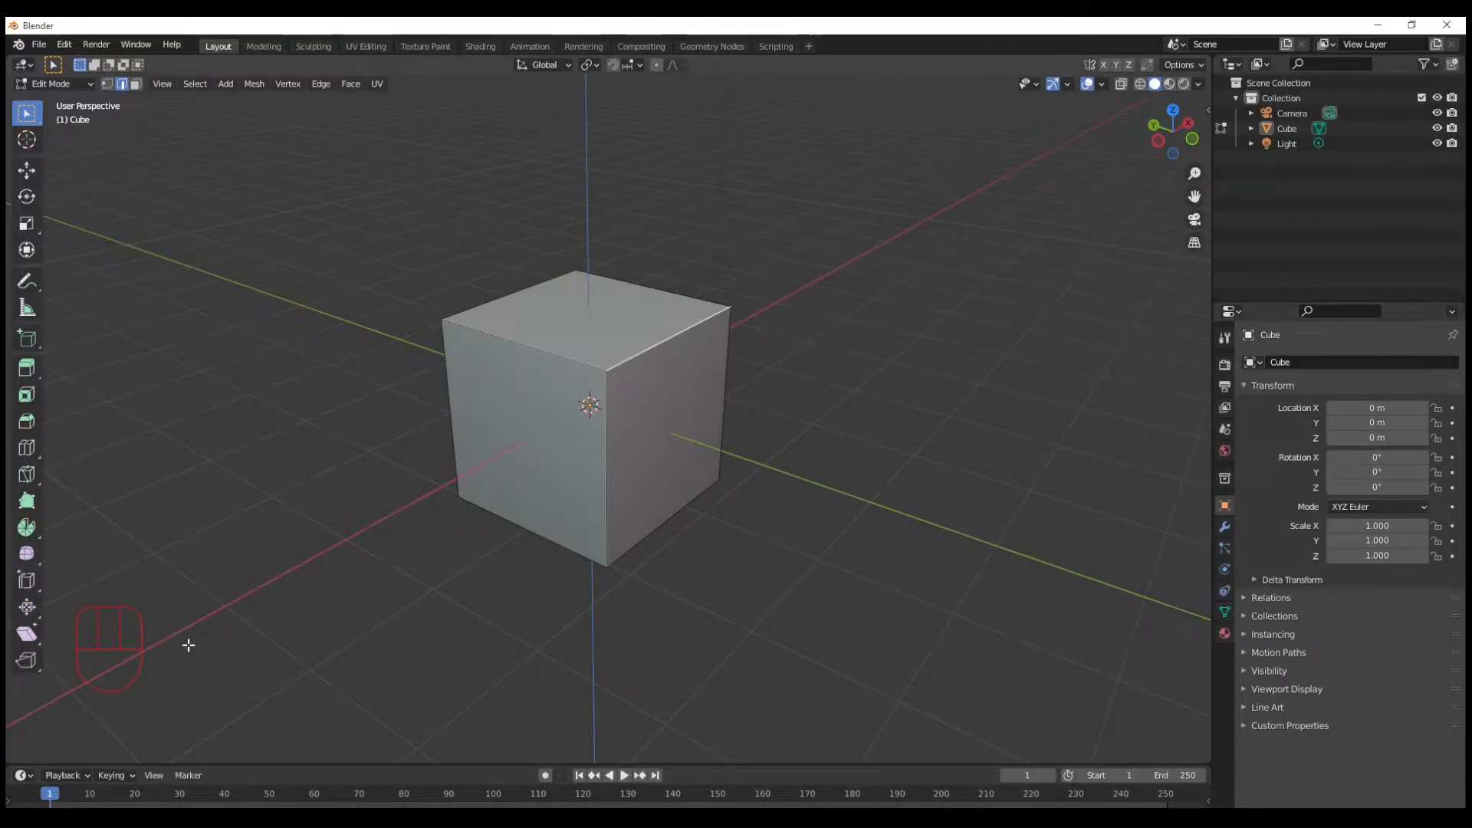
- Try a wide single-segment bevel on the selected top edge, inspect its shape, and undo it
{"action": "key", "text": "ctrl+b"}
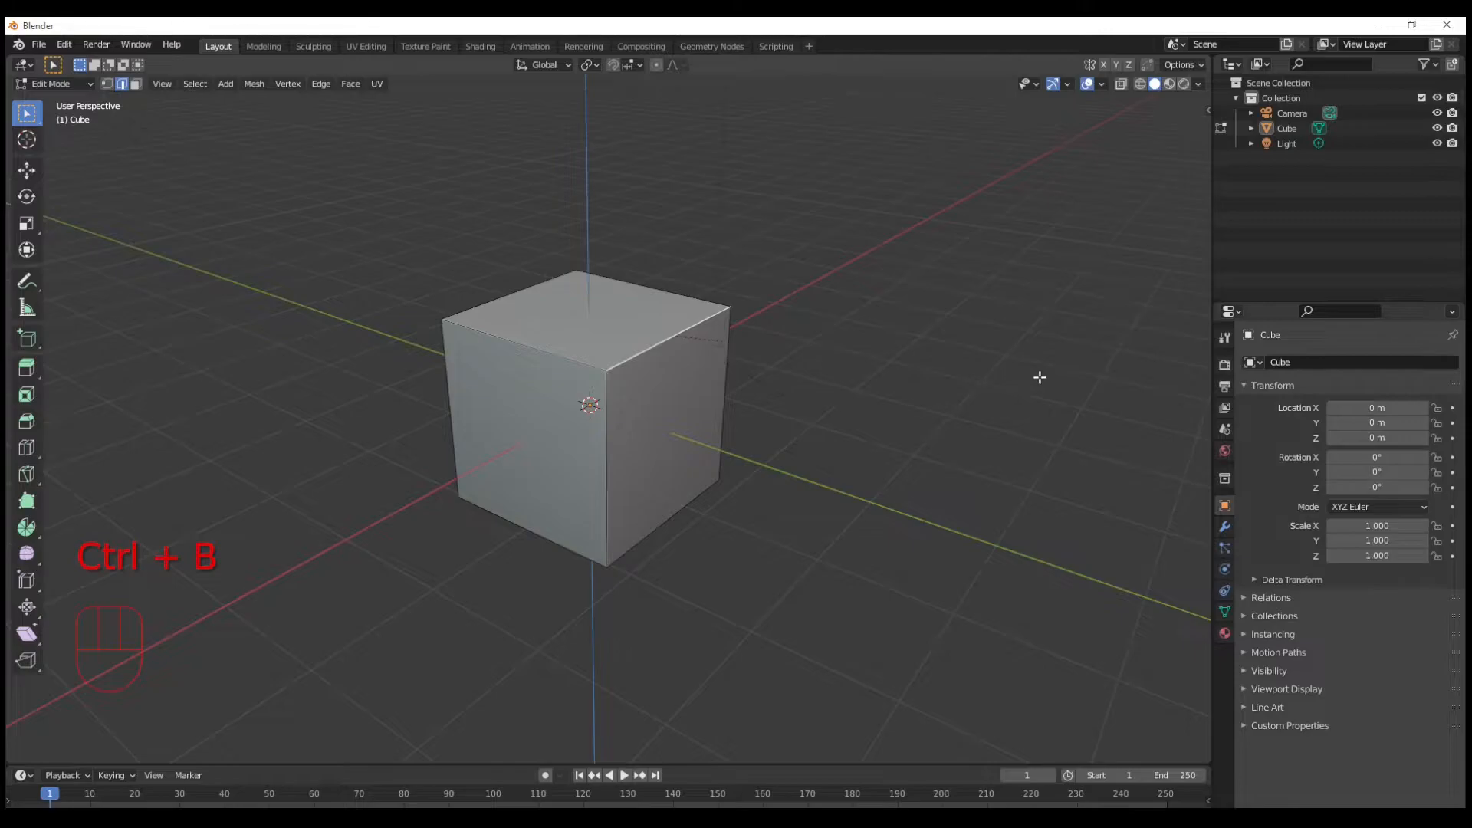
{"action": "left_click", "coordinate": [1197, 382]}
{"action": "middle_click_drag", "start_coordinate": [595, 516], "coordinate": [667, 494]}
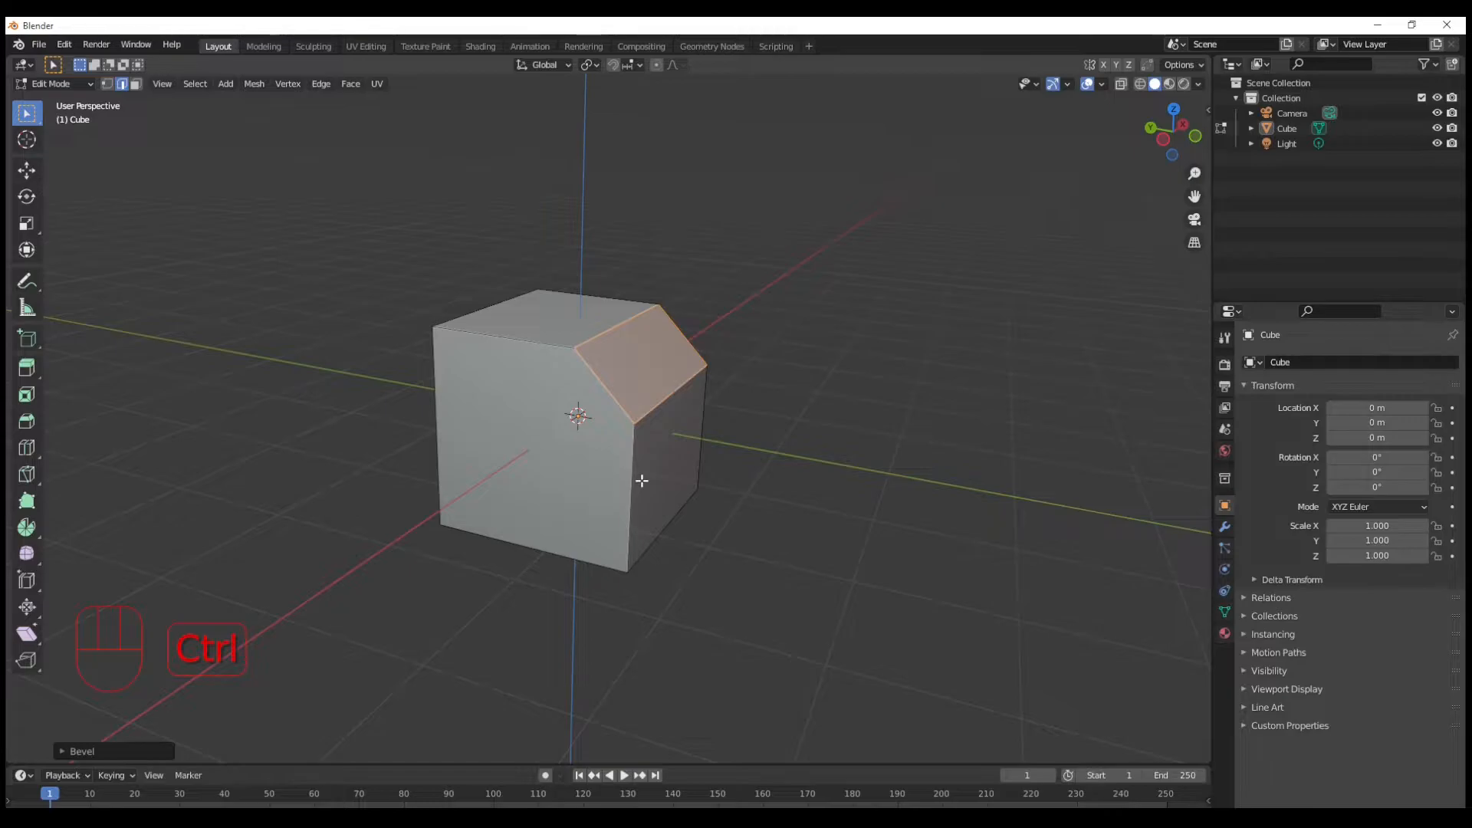
{"action": "middle_click_drag", "start_coordinate": [656, 493], "coordinate": [652, 470], "text": "ctrl"}
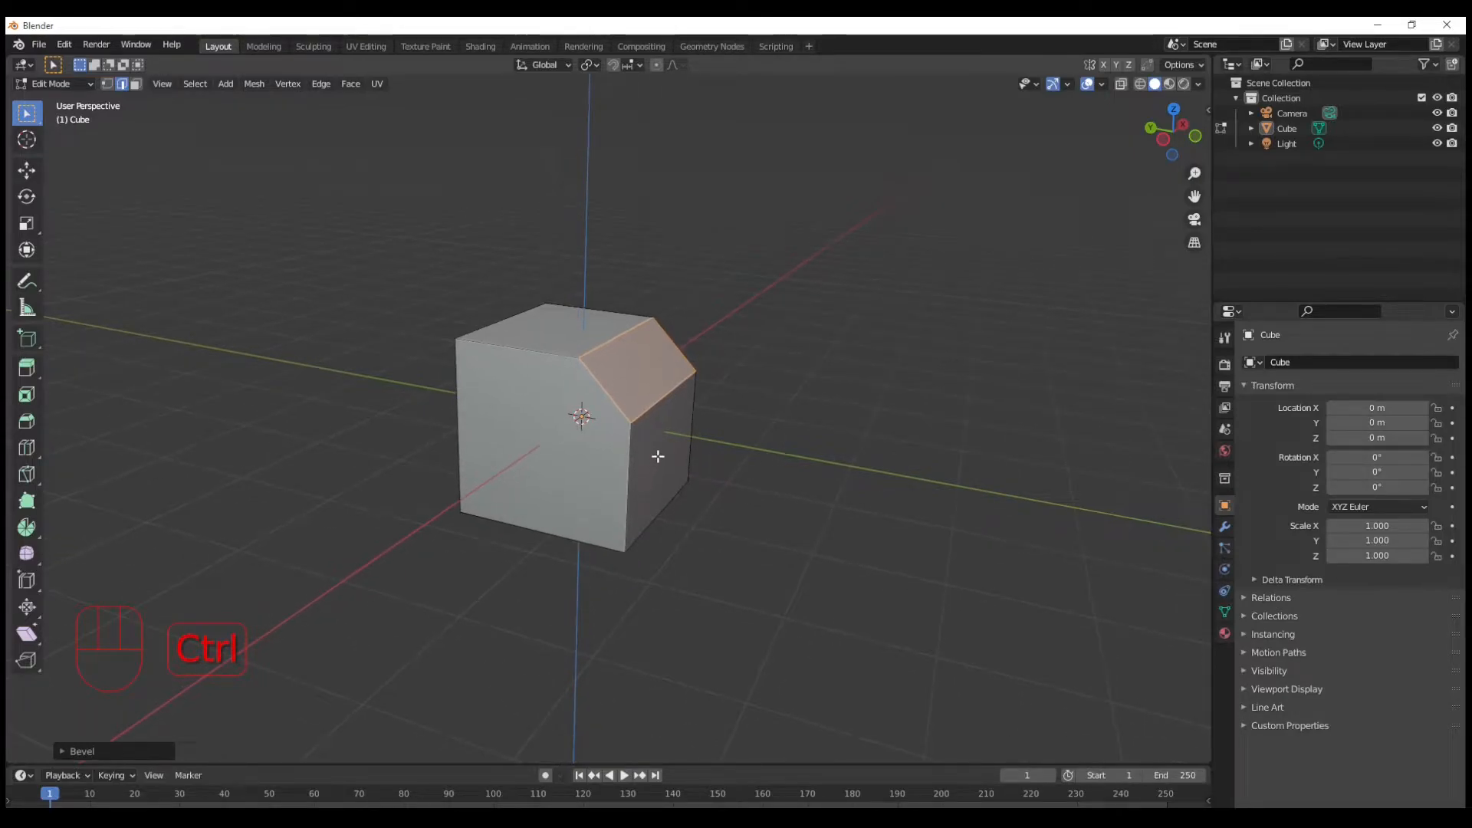
{"action": "key", "text": "ctrl+z"}
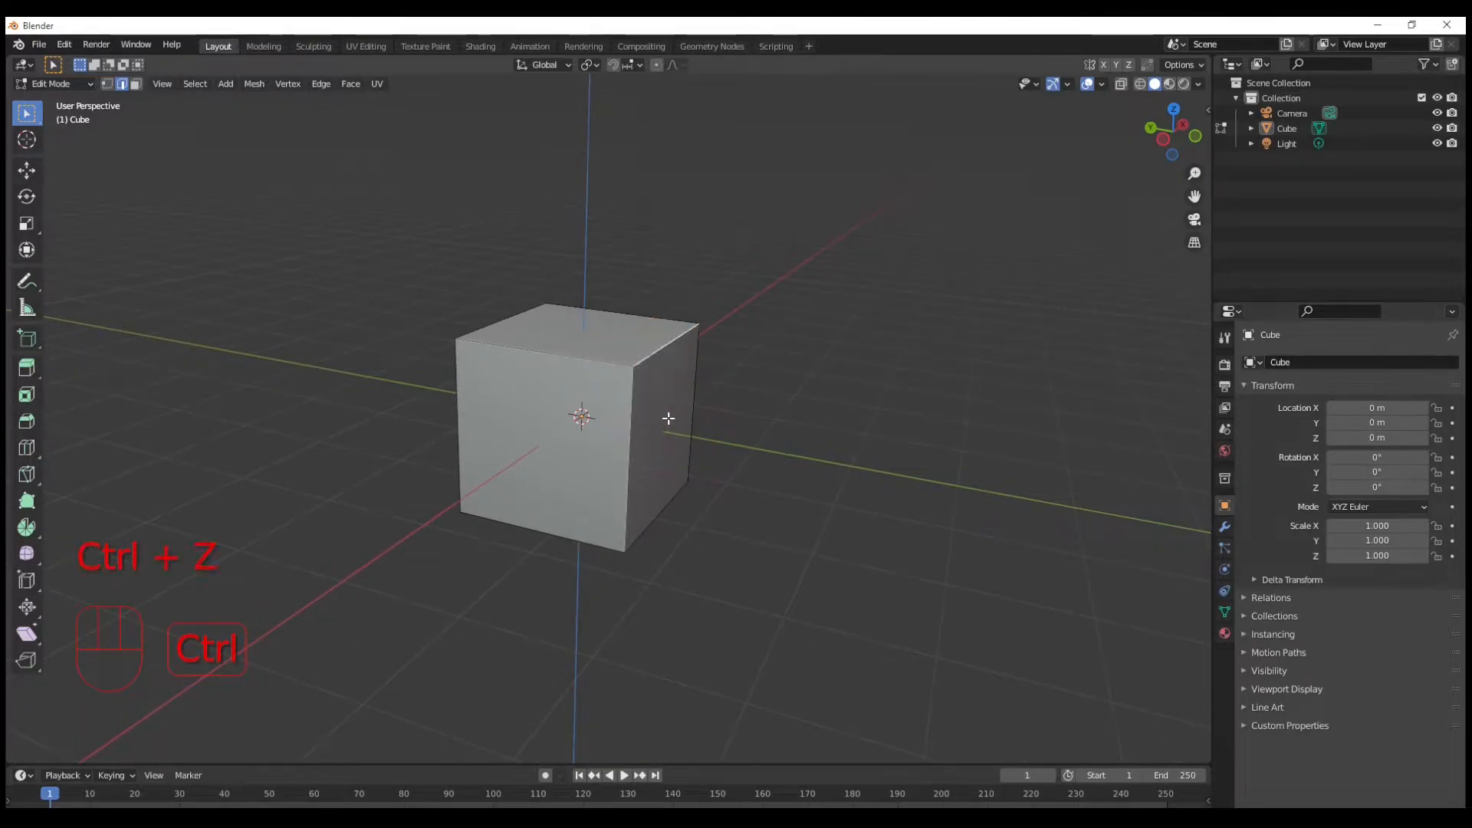
- Add the other two edges meeting at the cube's front upper corner to the selection and try beveling all three
{"action": "middle_click_drag", "start_coordinate": [697, 457], "coordinate": [636, 482]}
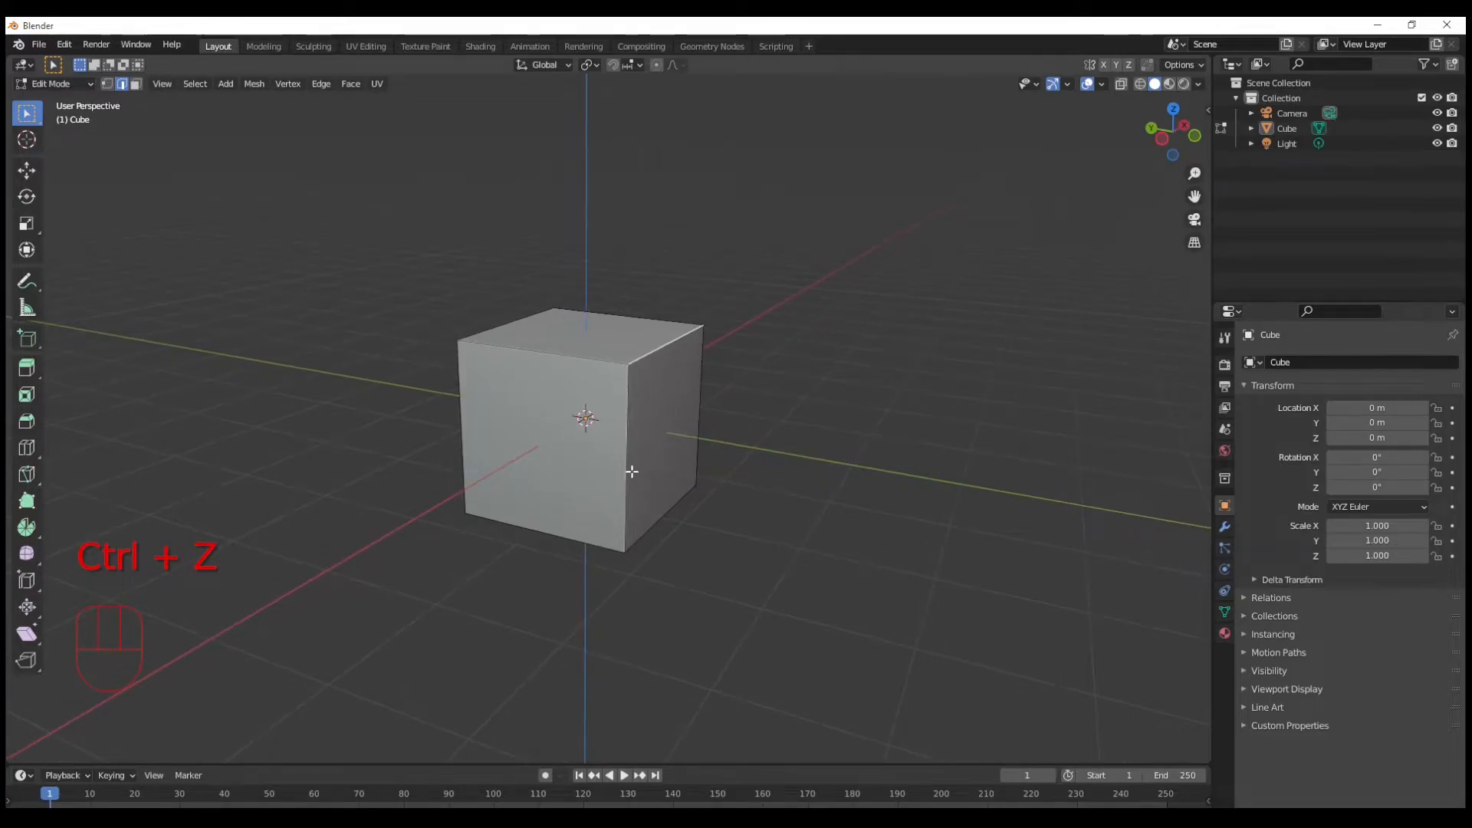
{"action": "left_click", "coordinate": [627, 468], "text": "shift"}
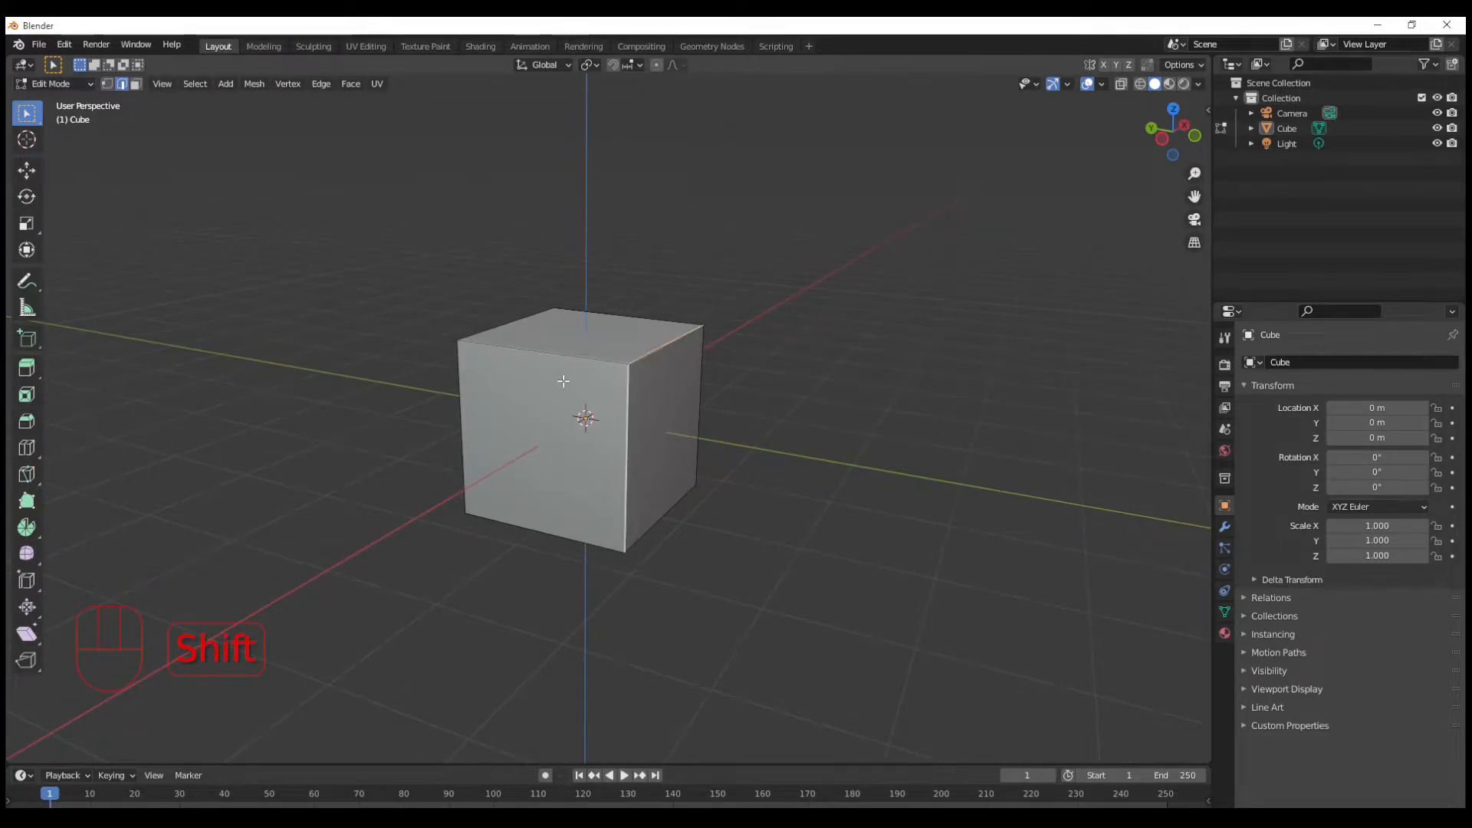
{"action": "left_click", "coordinate": [575, 361], "text": "shift"}
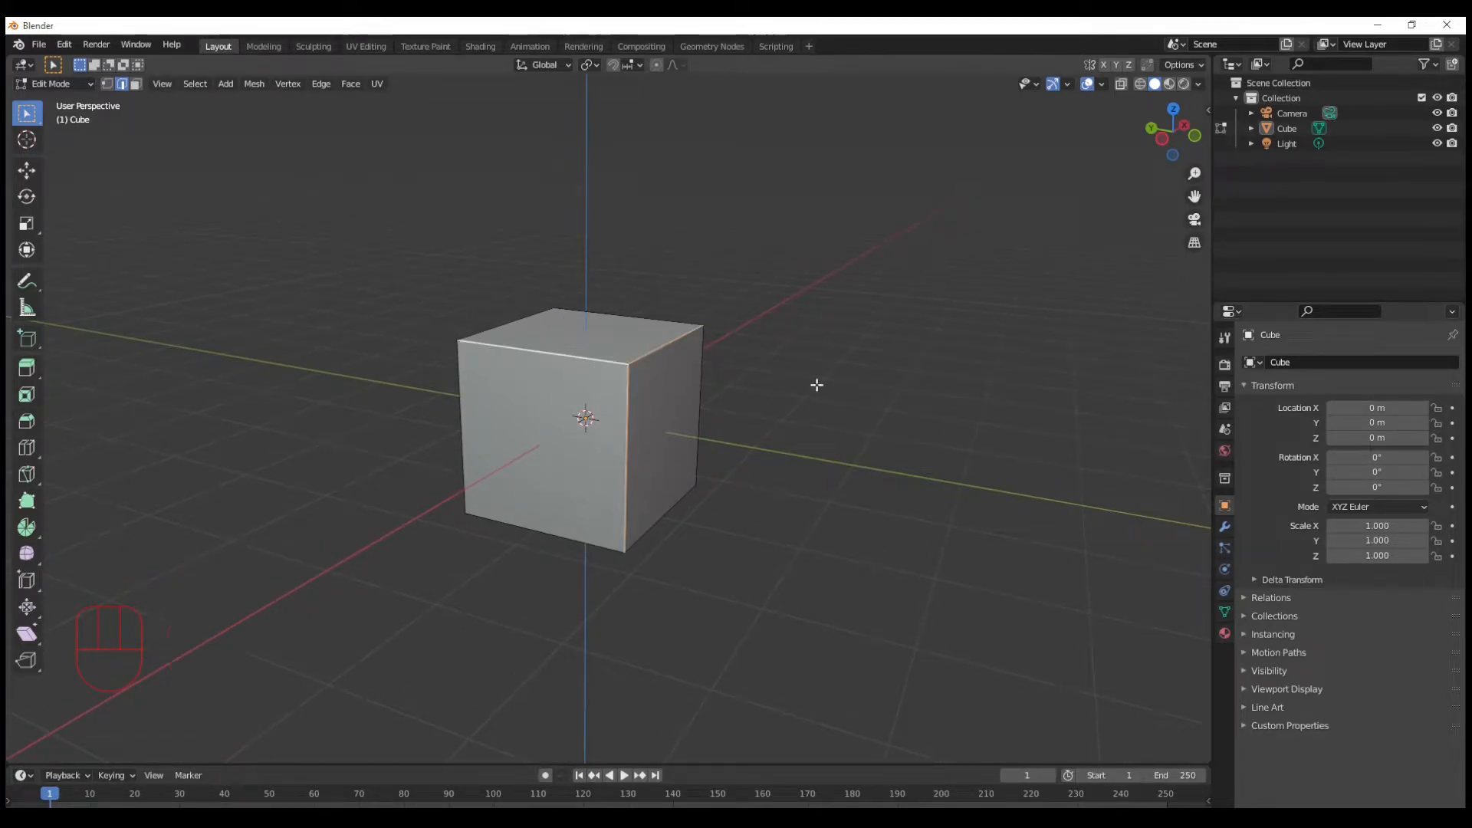
{"action": "key", "text": "ctrl+b"}
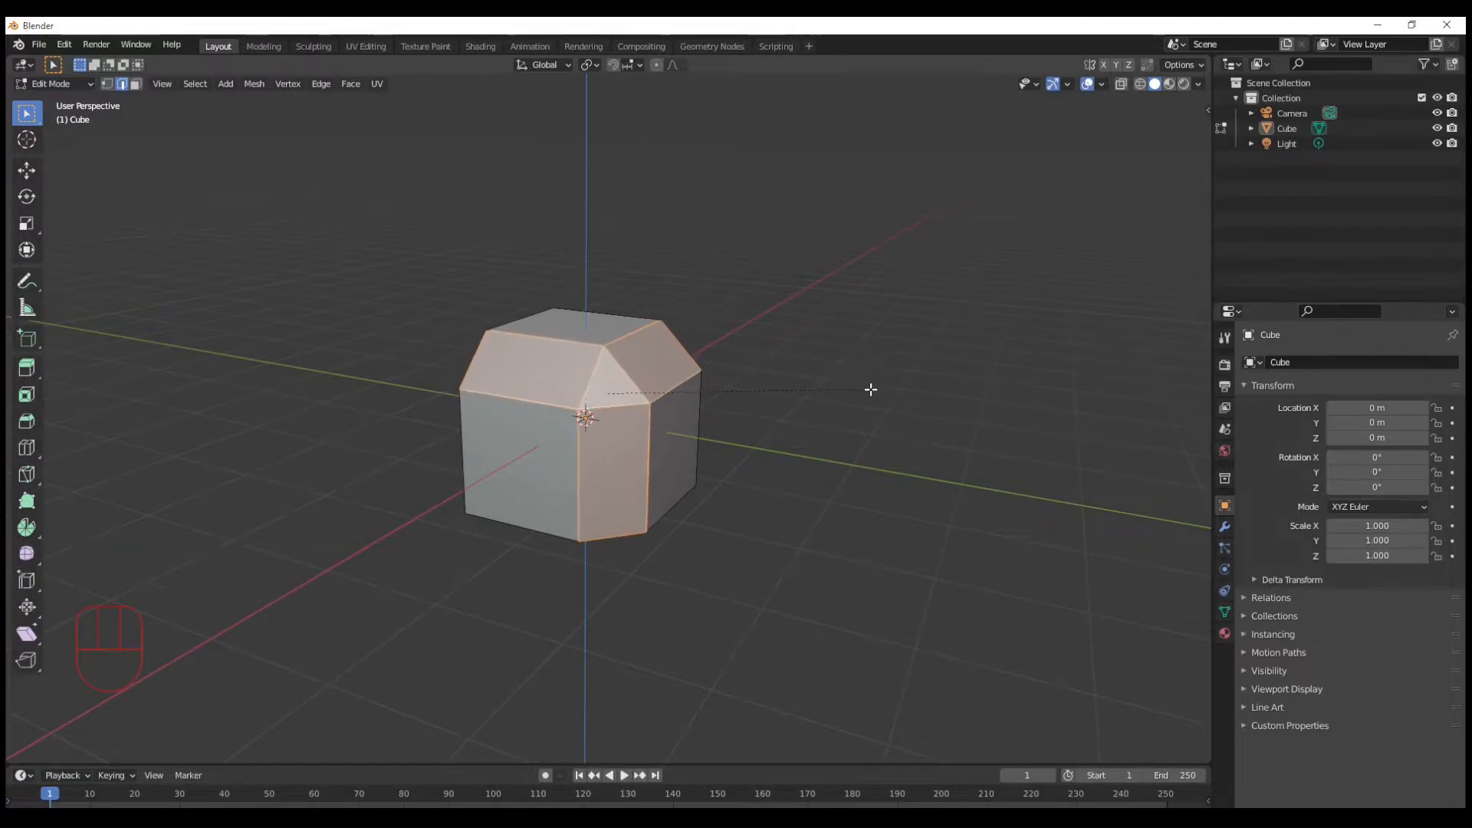
{"action": "right_click", "coordinate": [861, 427]}
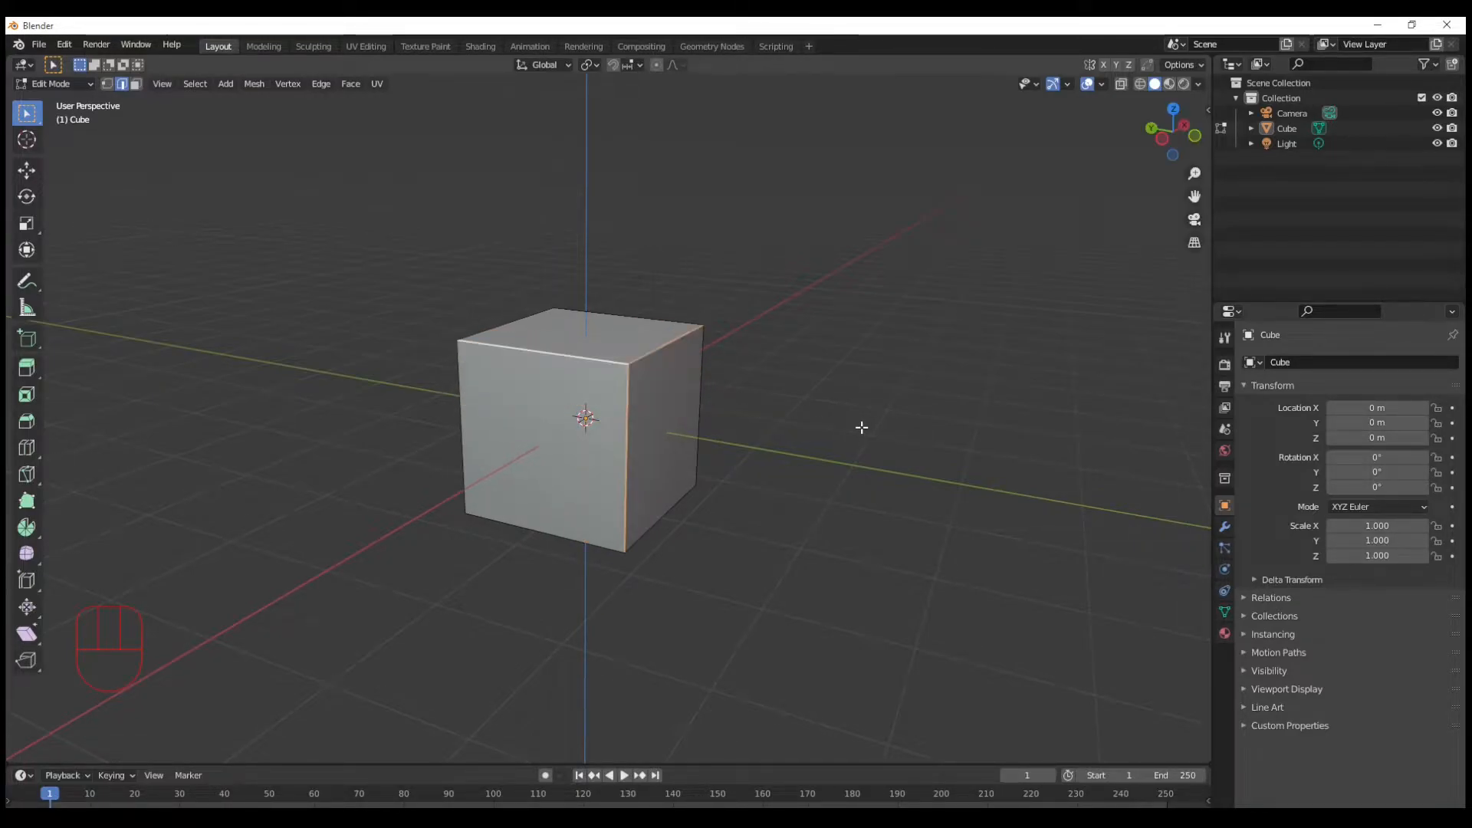
- Try a bevel on every edge of the cube, inspect the result in wireframe, and undo it
{"action": "left_click", "coordinate": [820, 410]}
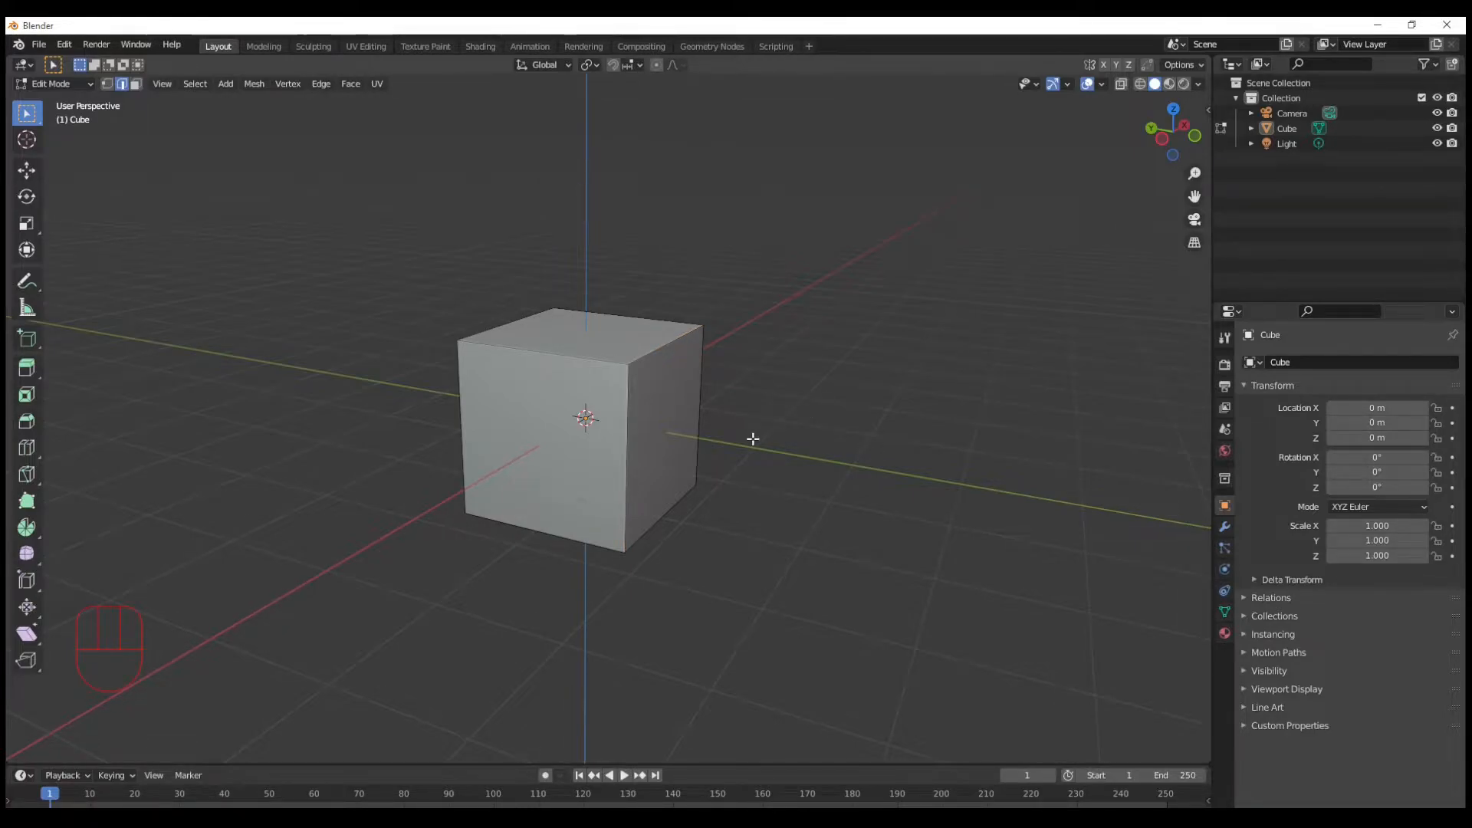
{"action": "key", "text": "a"}
{"action": "key", "text": "ctrl+b"}
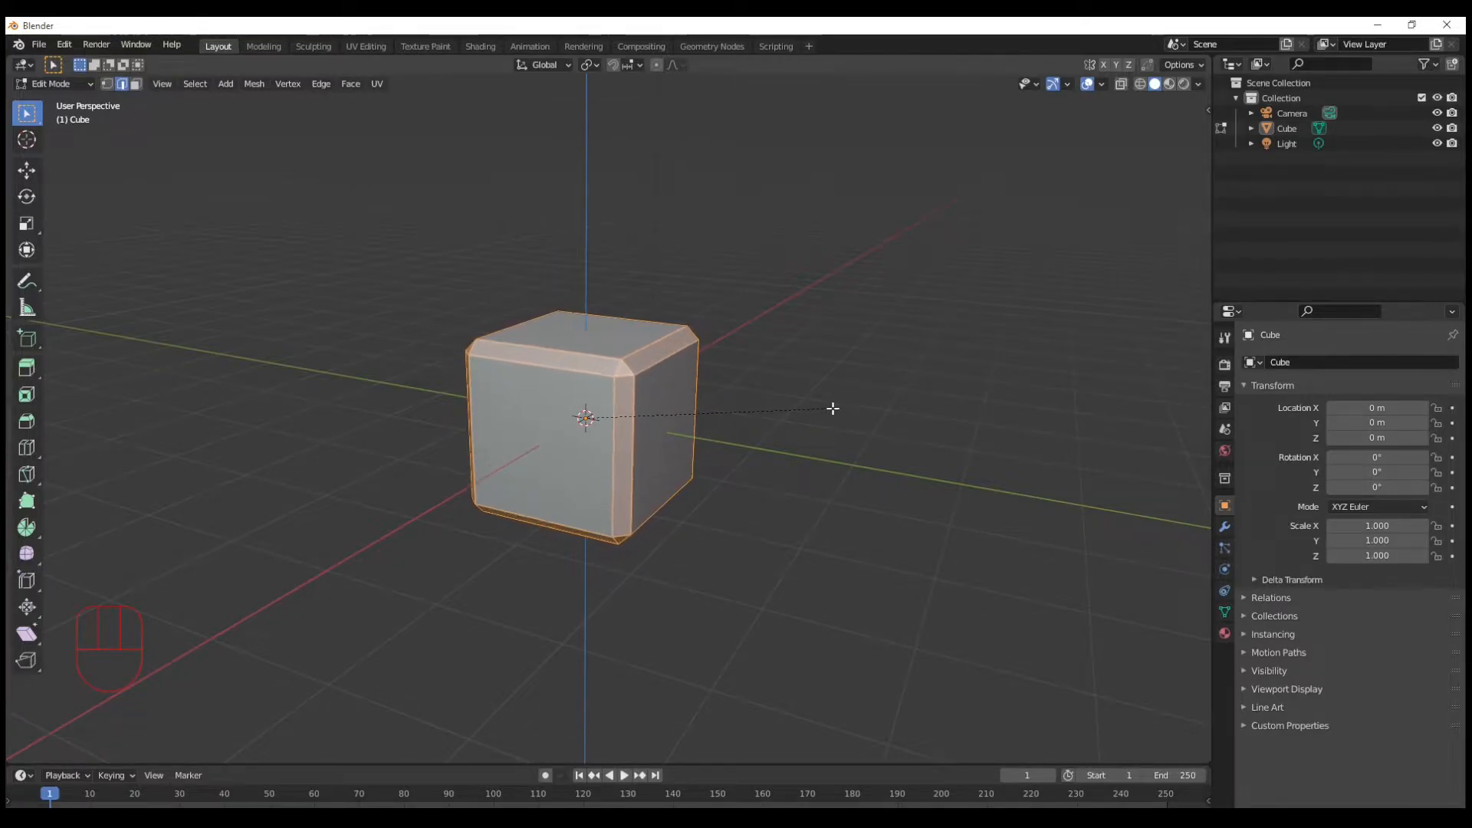
{"action": "left_click", "coordinate": [844, 419]}
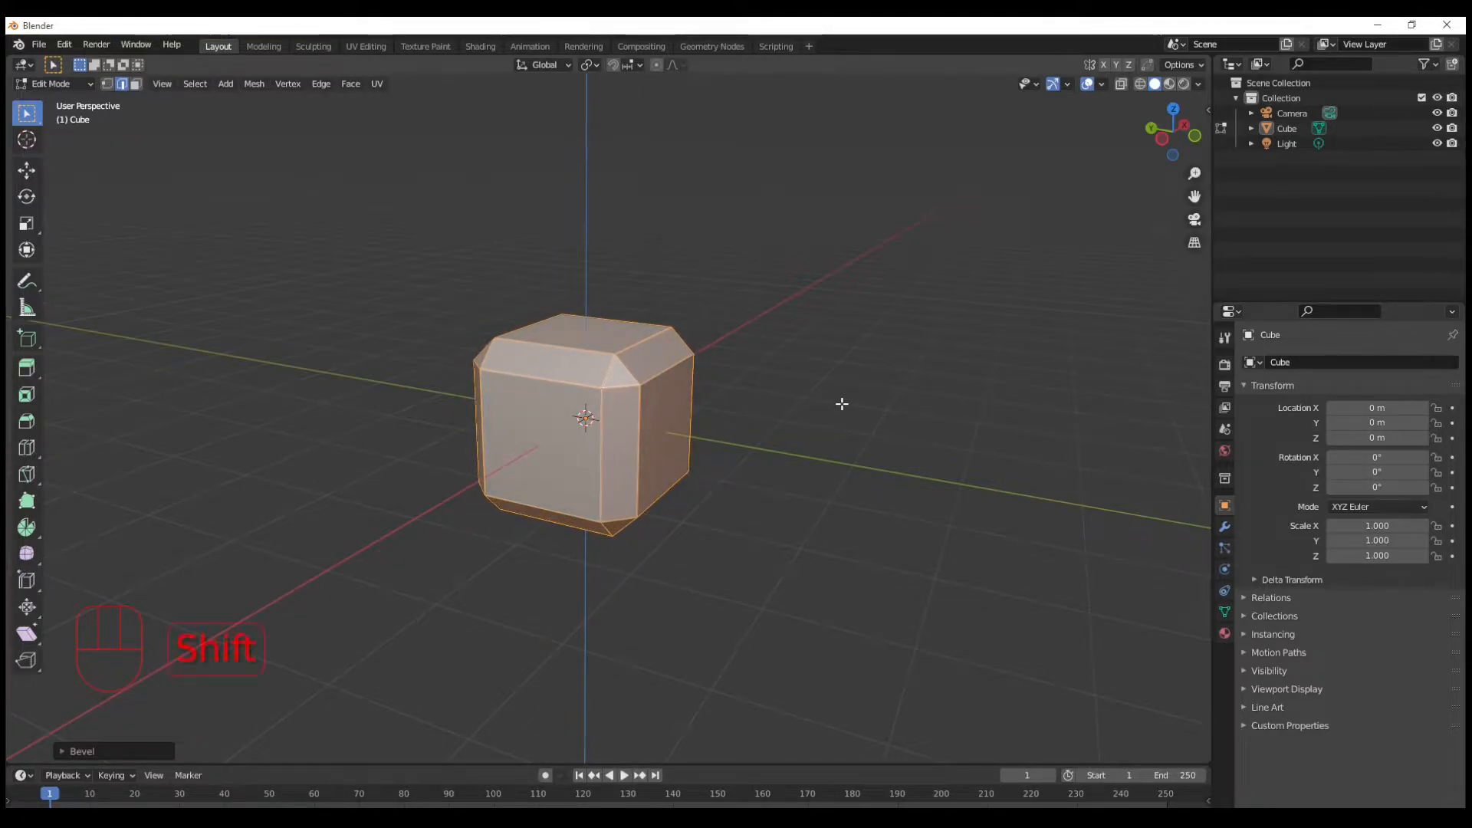
{"action": "key", "text": "shift+z"}
{"action": "mouse_move", "coordinate": [841, 404]}
{"action": "middle_mouse_down"}
{"action": "mouse_move", "coordinate": [670, 454]}
{"action": "mouse_move", "coordinate": [796, 393]}
{"action": "middle_mouse_up"}
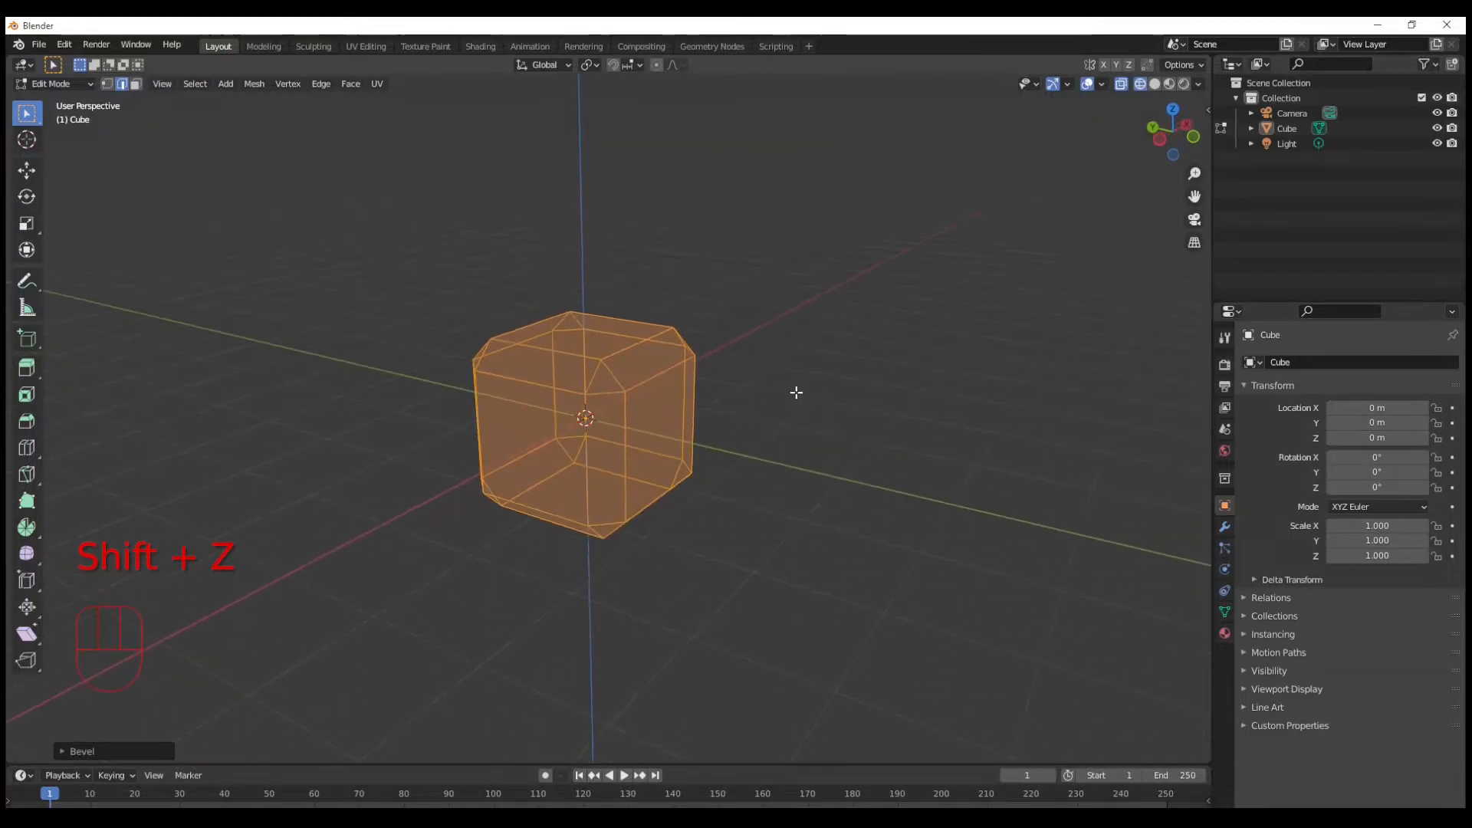
{"action": "key", "text": "shift+z"}
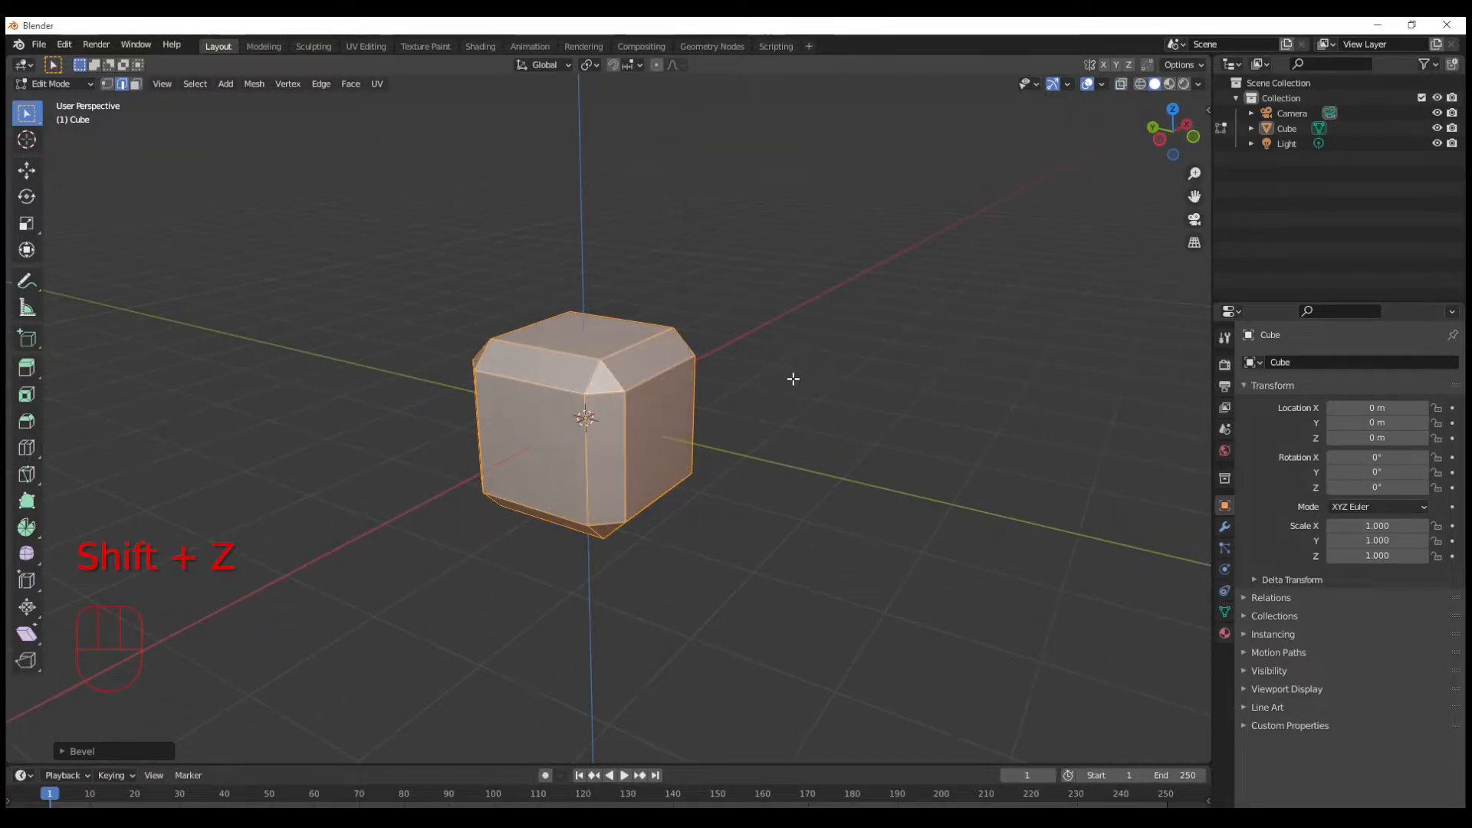
{"action": "key", "text": "ctrl+z"}
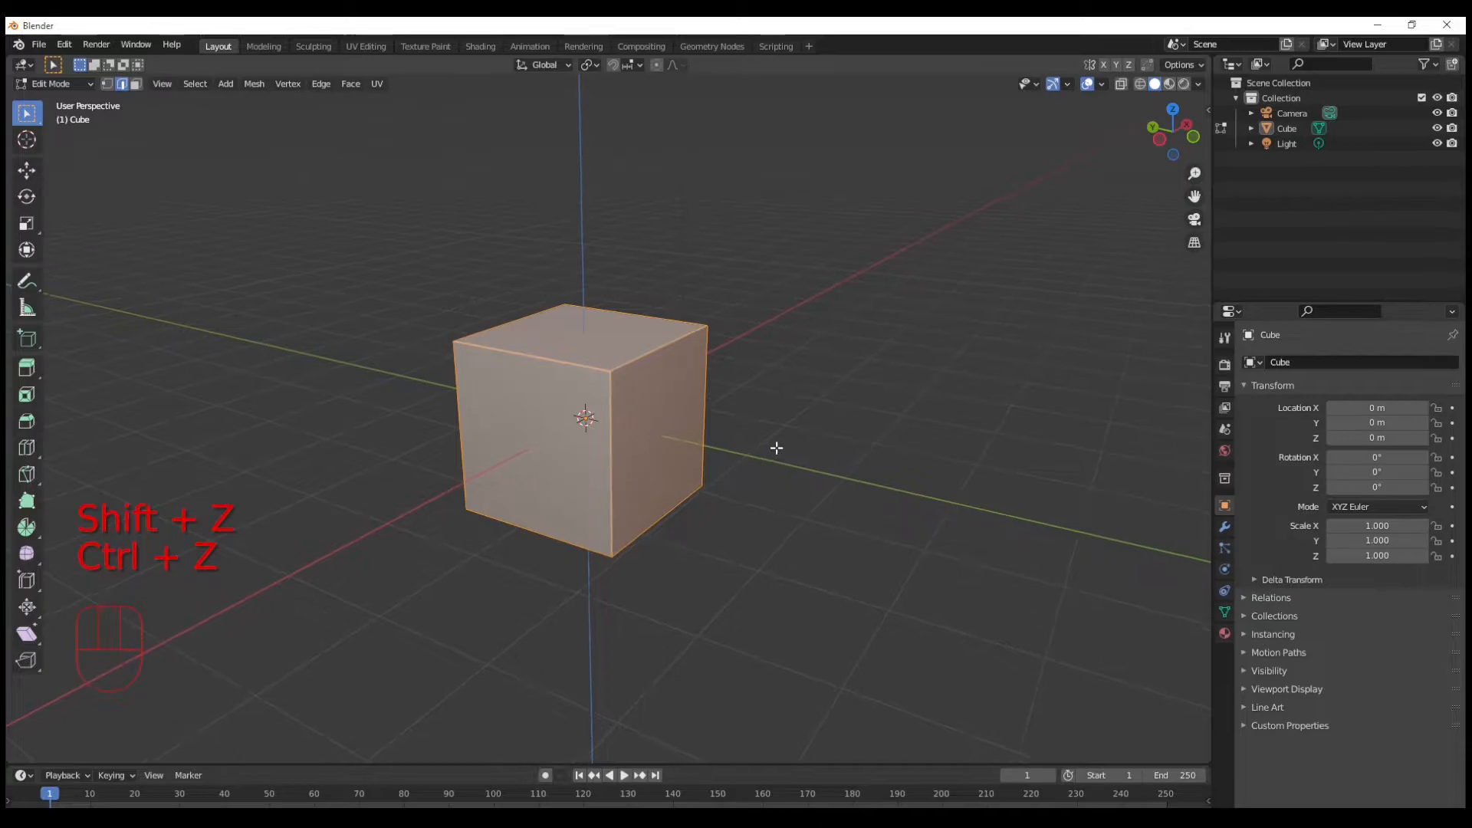
- Try a vertex bevel on all of the cube's corners, look at the cut corners, and undo it
{"action": "middle_click_drag", "start_coordinate": [624, 436], "coordinate": [628, 441]}
{"action": "left_click", "coordinate": [806, 376]}
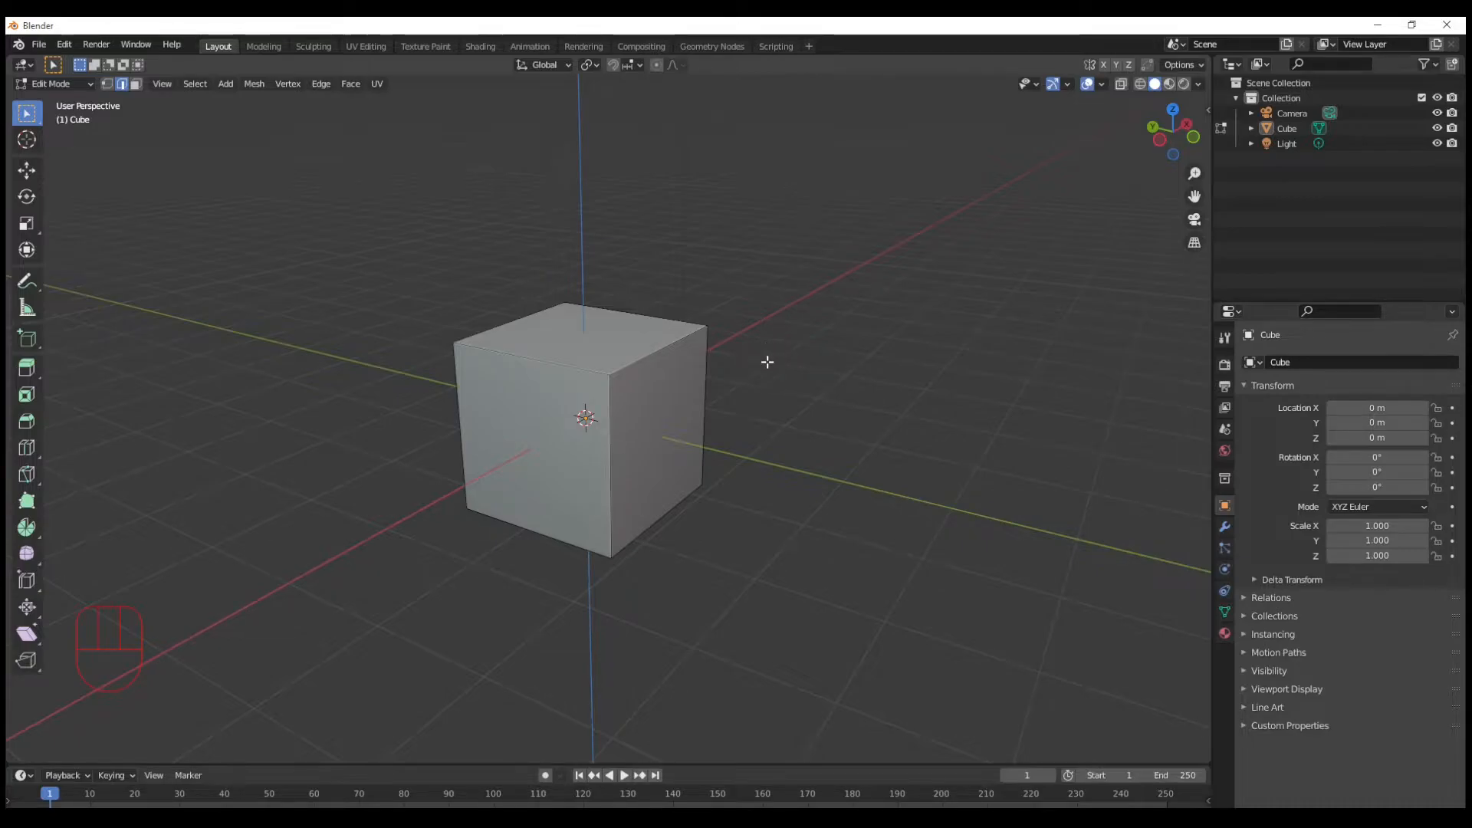
{"action": "key", "text": "a"}
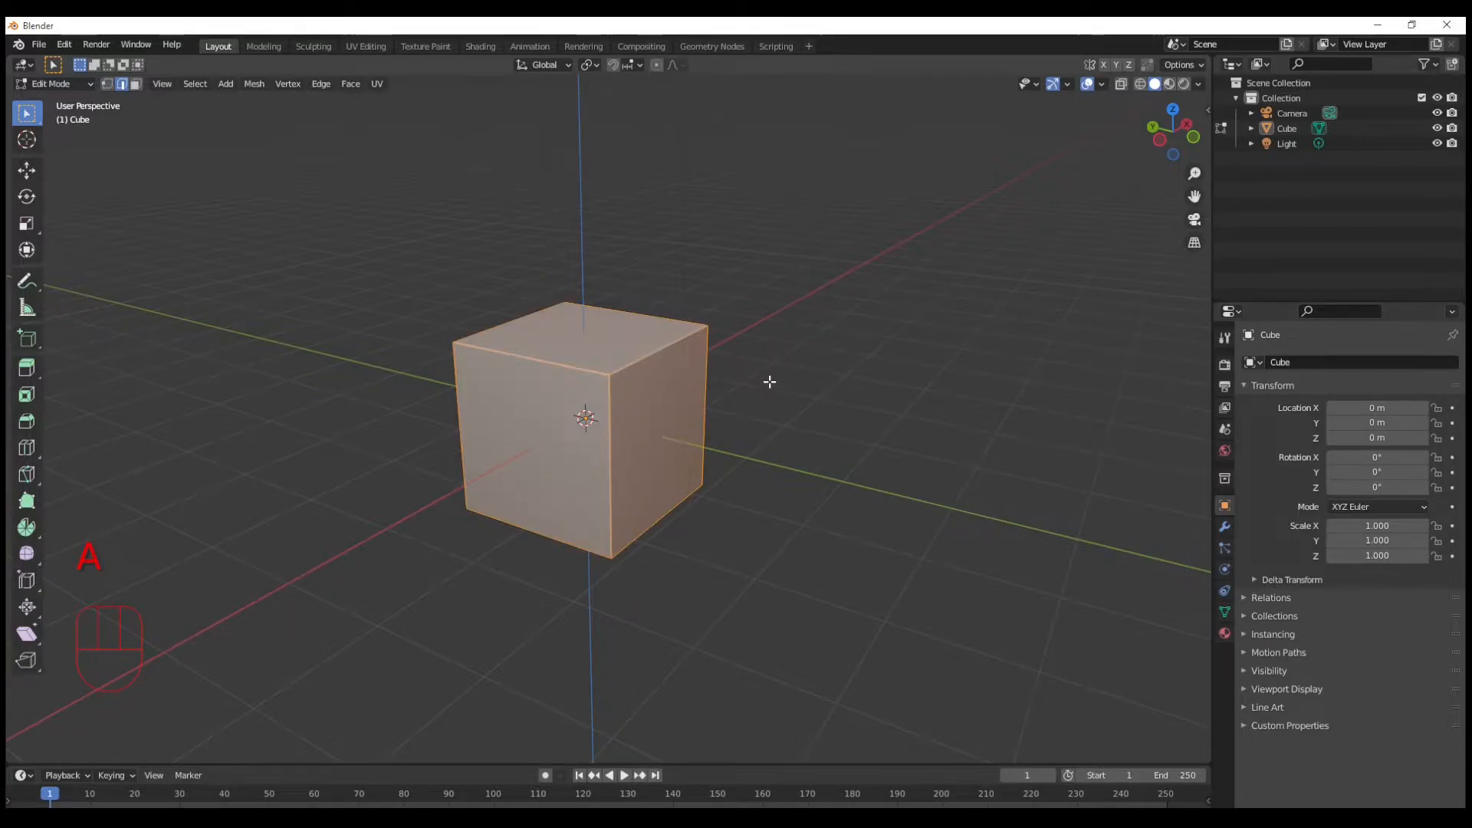
{"action": "key", "text": "shift+ctrl"}
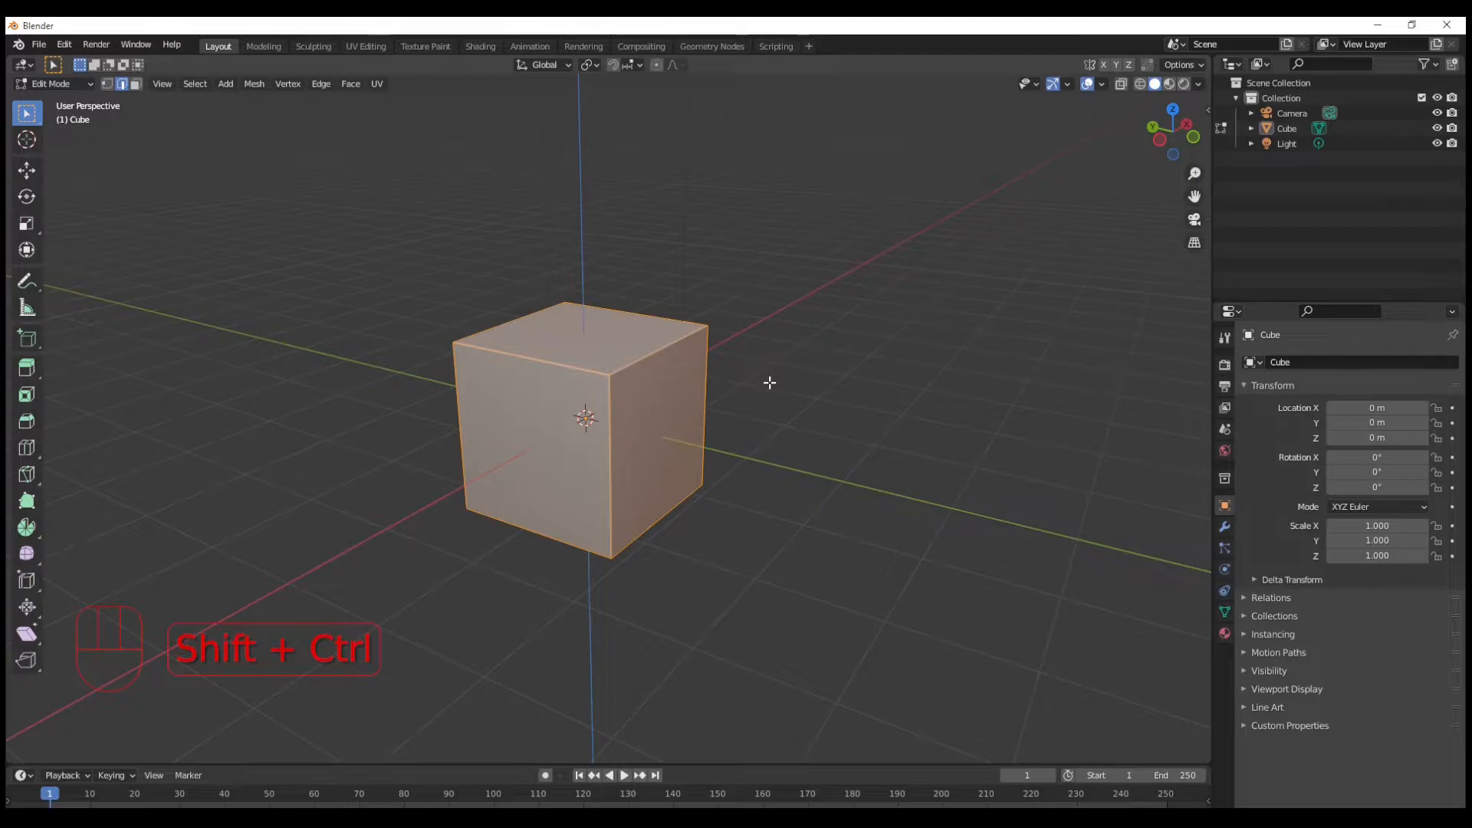
{"action": "key", "text": "shift+ctrl+b"}
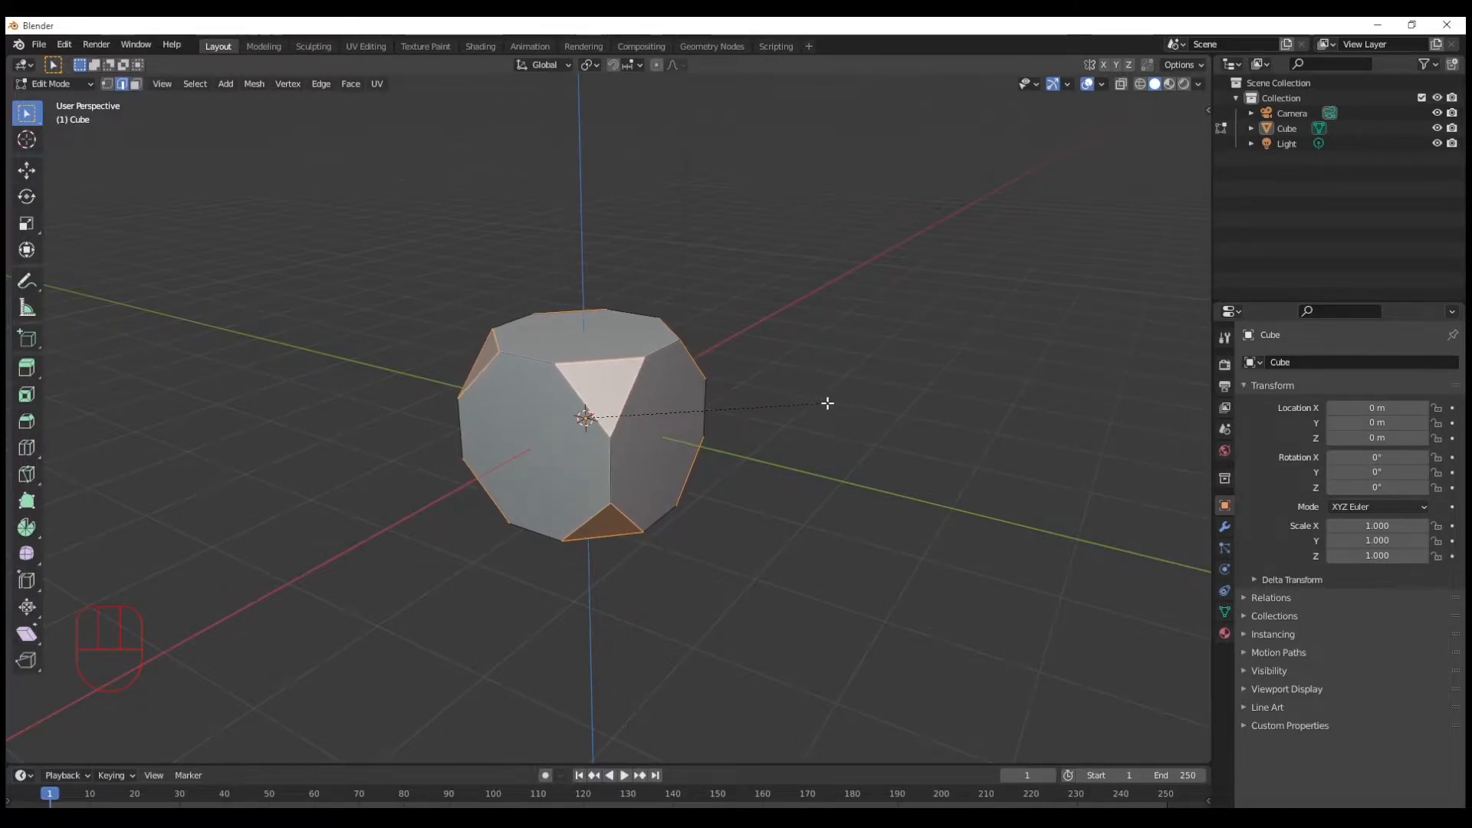
{"action": "left_click", "coordinate": [833, 412]}
{"action": "middle_click_drag", "start_coordinate": [833, 412], "coordinate": [790, 435]}
{"action": "key", "text": "ctrl+z"}
- Try a rounded, multi-segment bevel on the top edge of the cube's right-hand face, inspect the curve, and undo it
{"action": "key", "text": "2"}
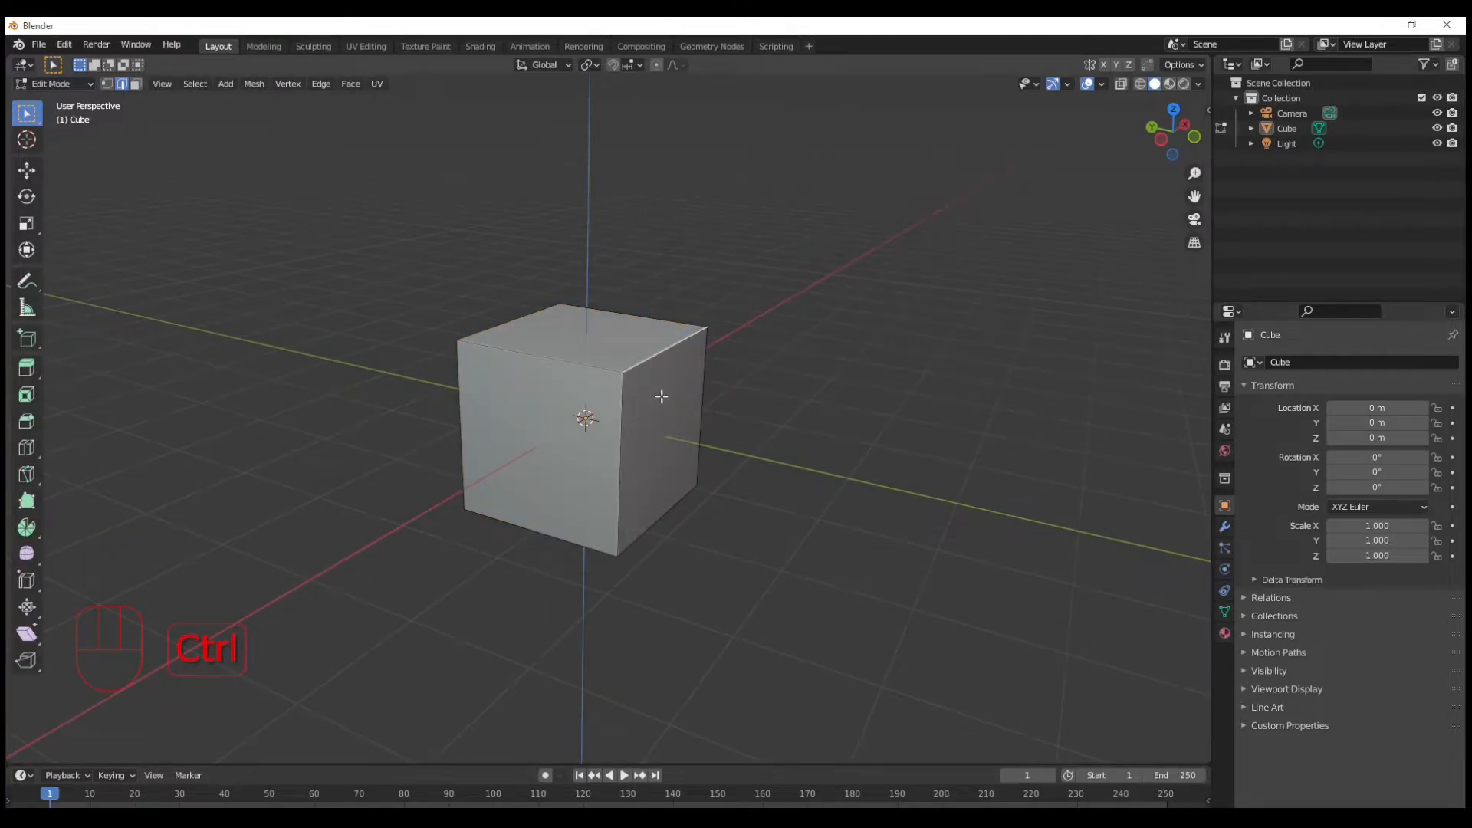
{"action": "key", "text": "ctrl+b"}
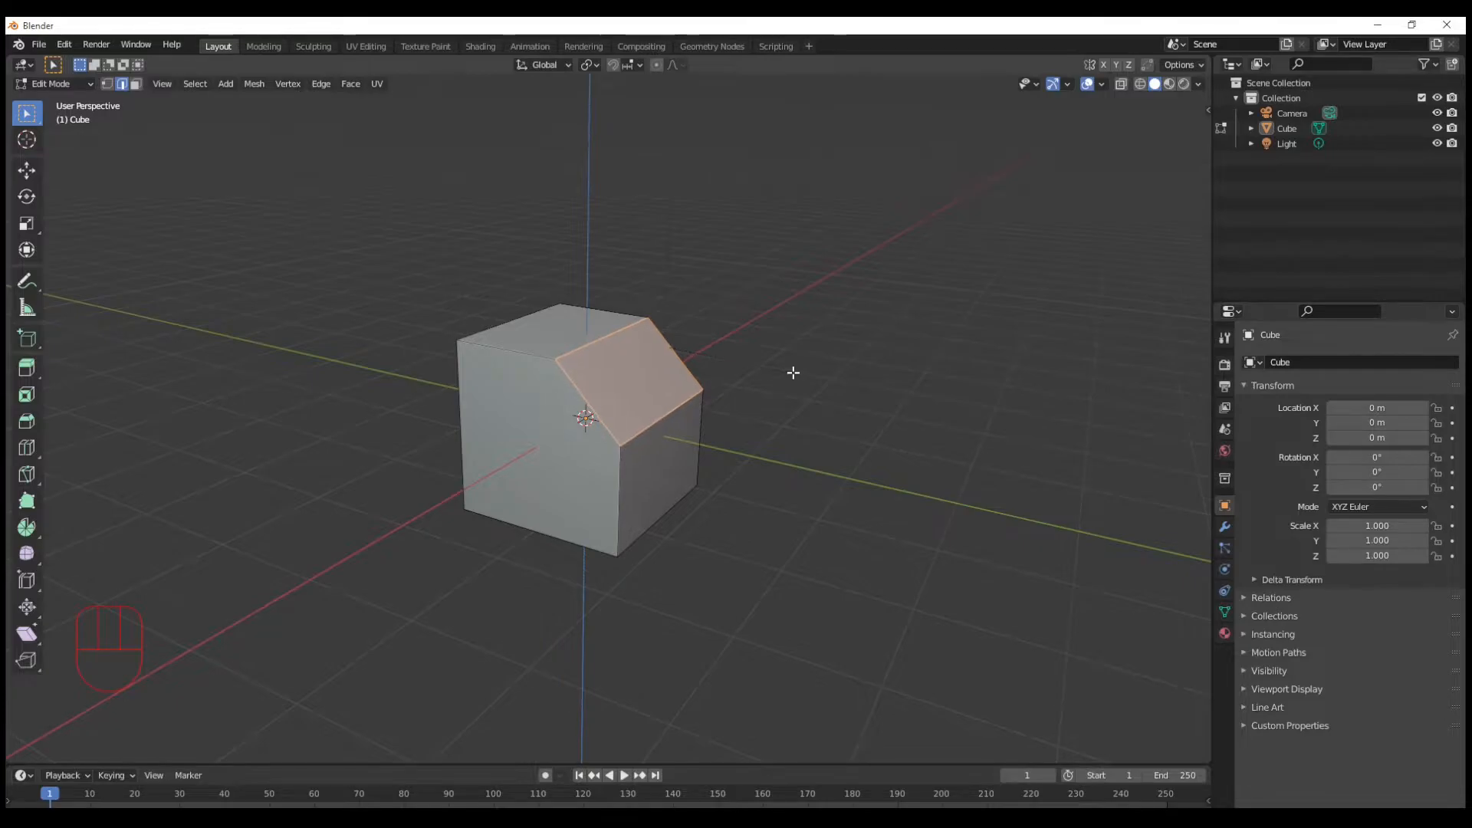
{"action": "scroll", "coordinate": [793, 373], "scroll_direction": "up", "scroll_amount": 4}
{"action": "scroll", "coordinate": [789, 383], "scroll_direction": "up", "scroll_amount": 4}
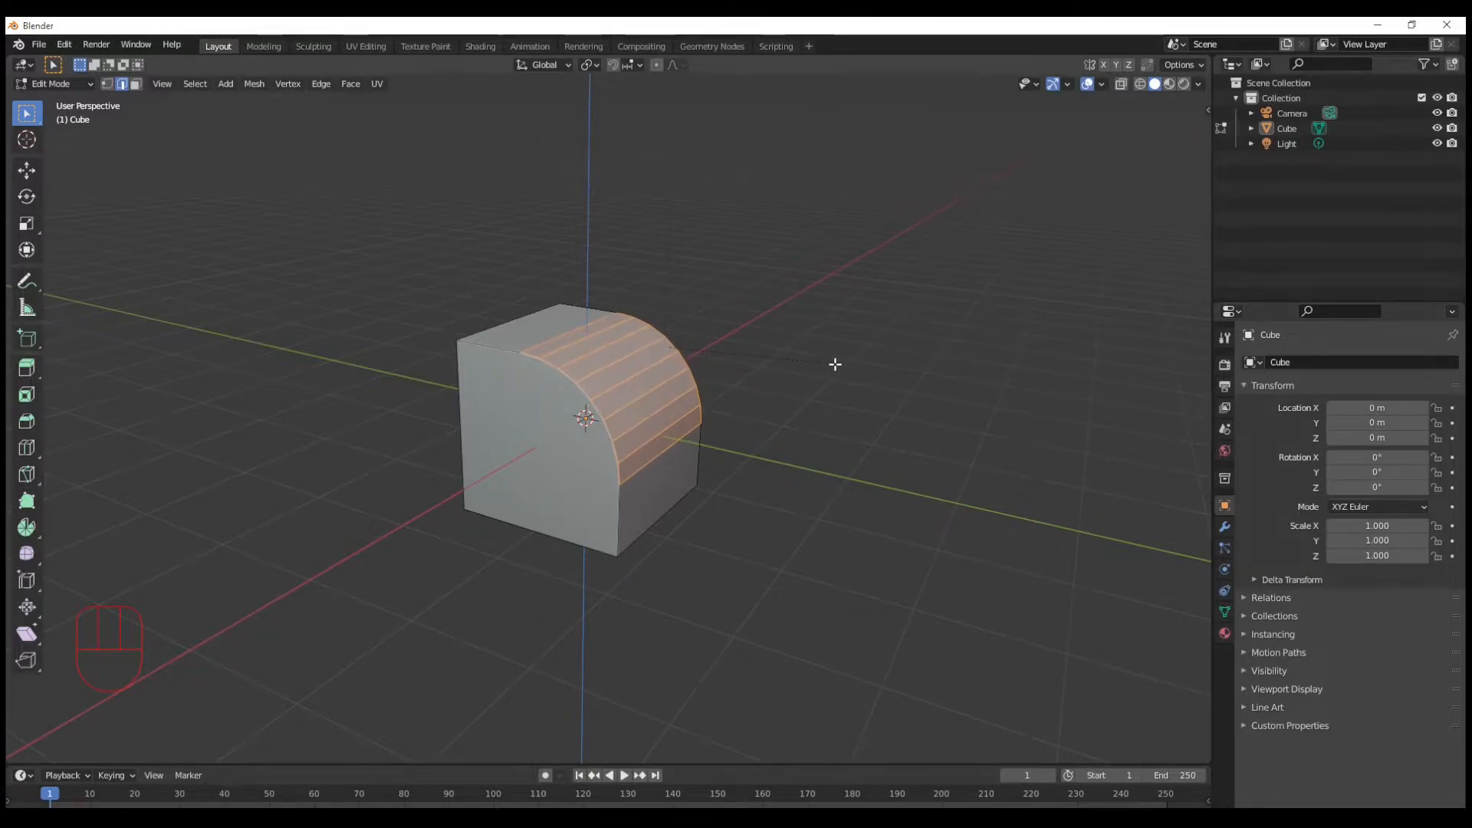
{"action": "left_click", "coordinate": [817, 371]}
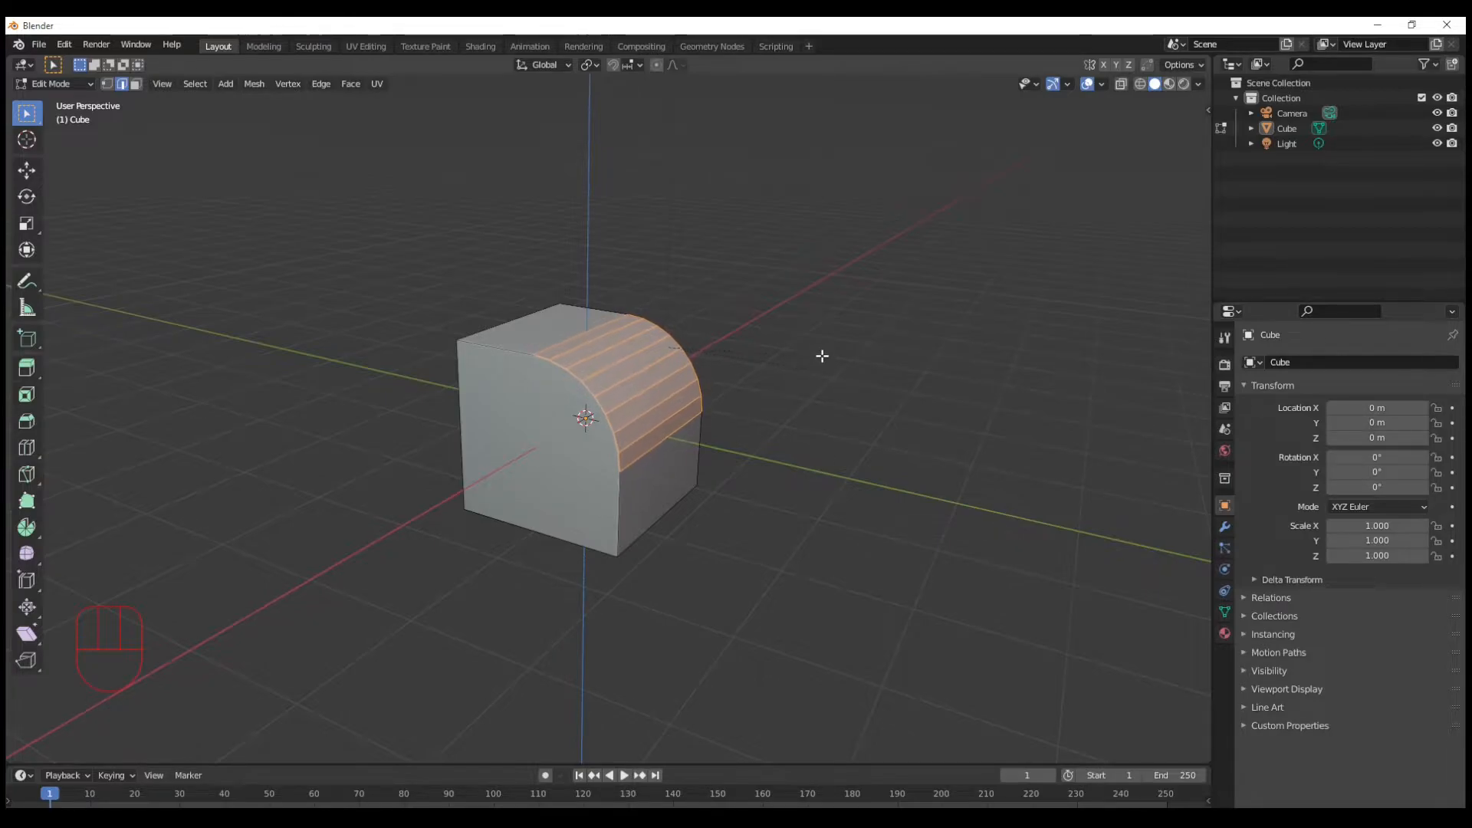
{"action": "middle_click_drag", "start_coordinate": [817, 362], "coordinate": [568, 559]}
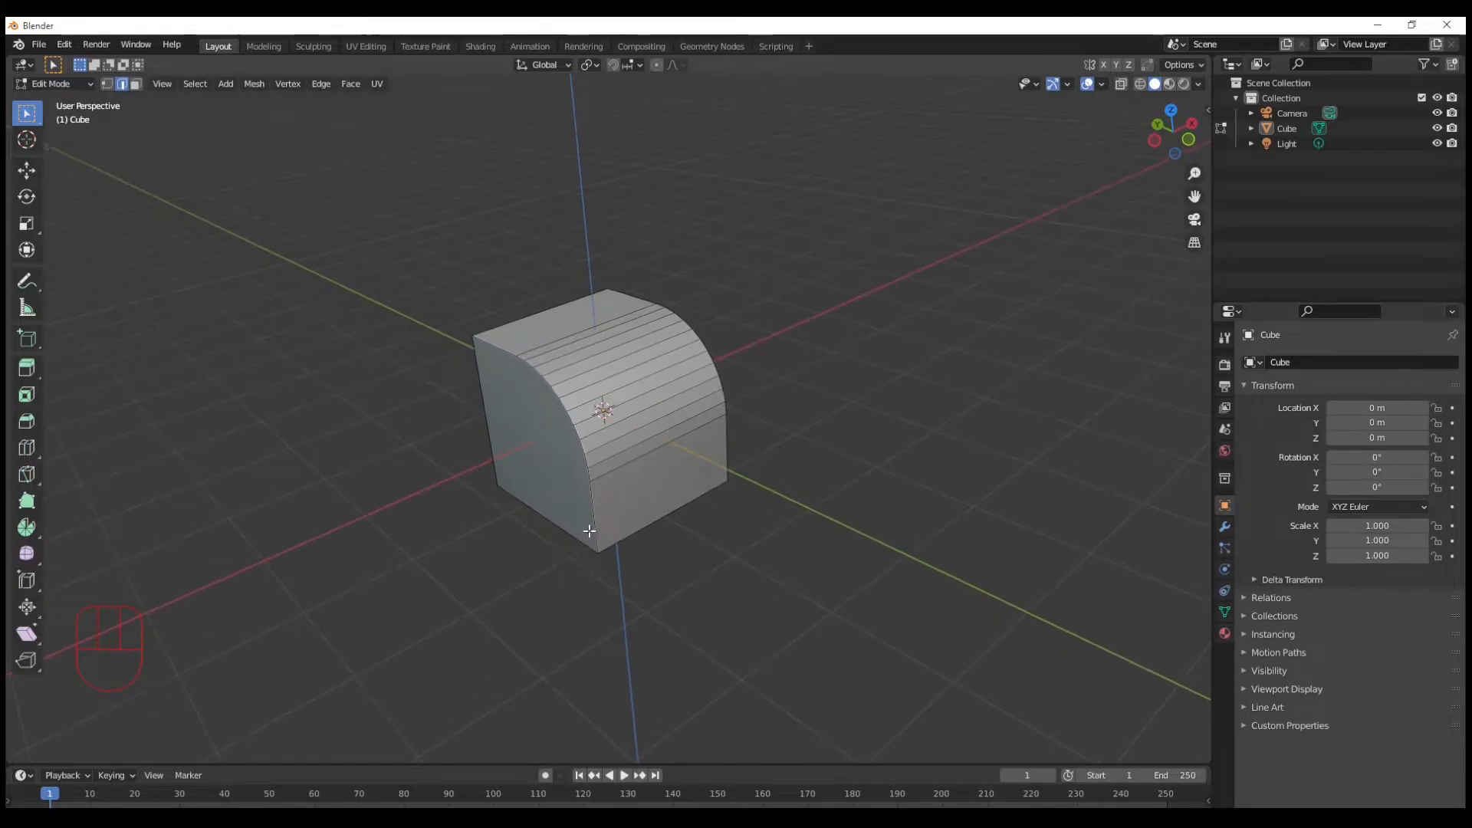
{"action": "key", "text": "ctrl+z"}
{"action": "key", "text": "ctrl+z"}
- Bevel the top edge of the cube's right-hand face with a single segment, about 0.78 m wide
{"action": "key", "text": "ctrl+b"}
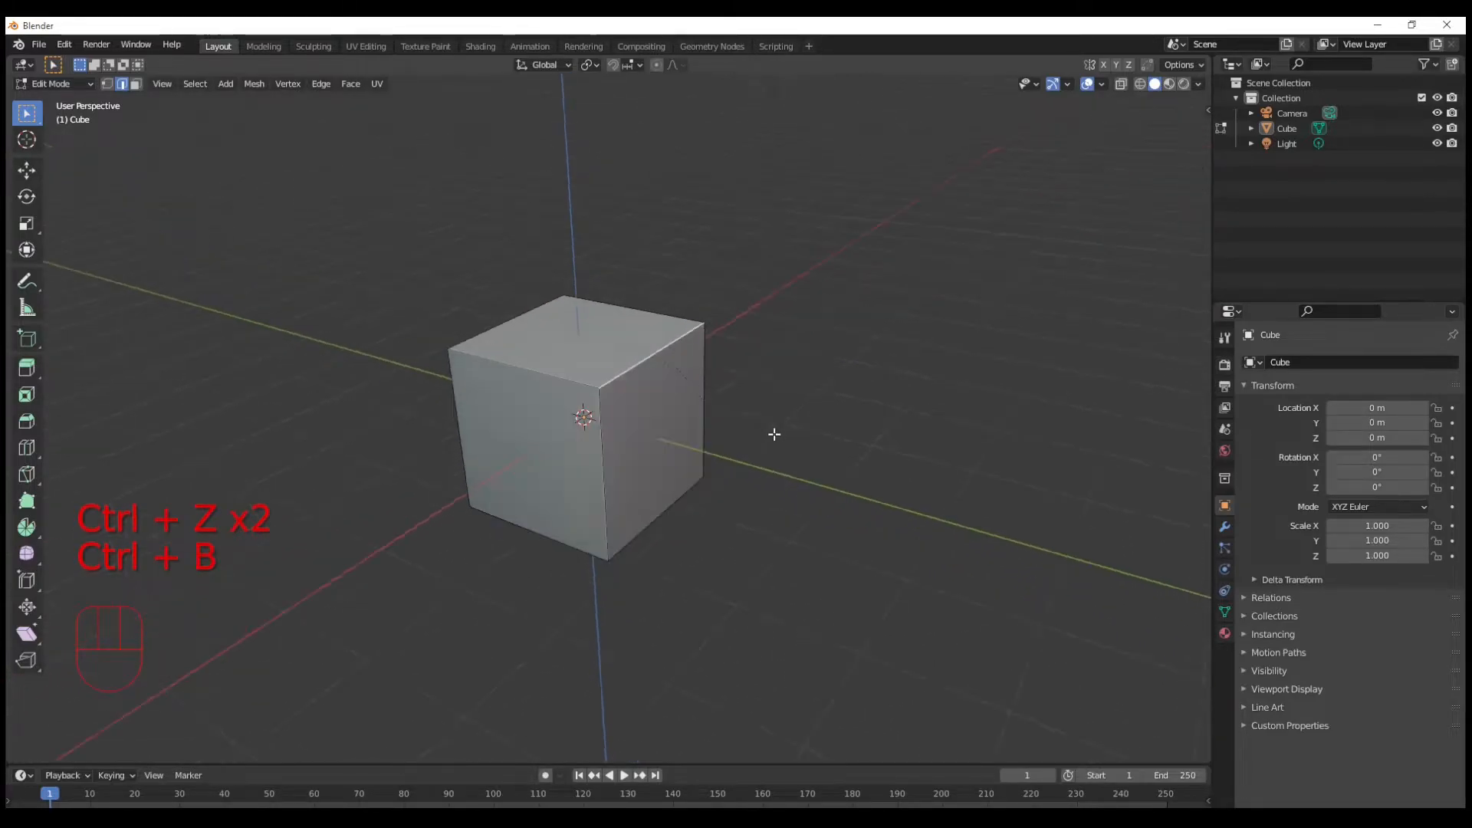
{"action": "scroll", "coordinate": [878, 414], "scroll_direction": "down", "scroll_amount": 9}
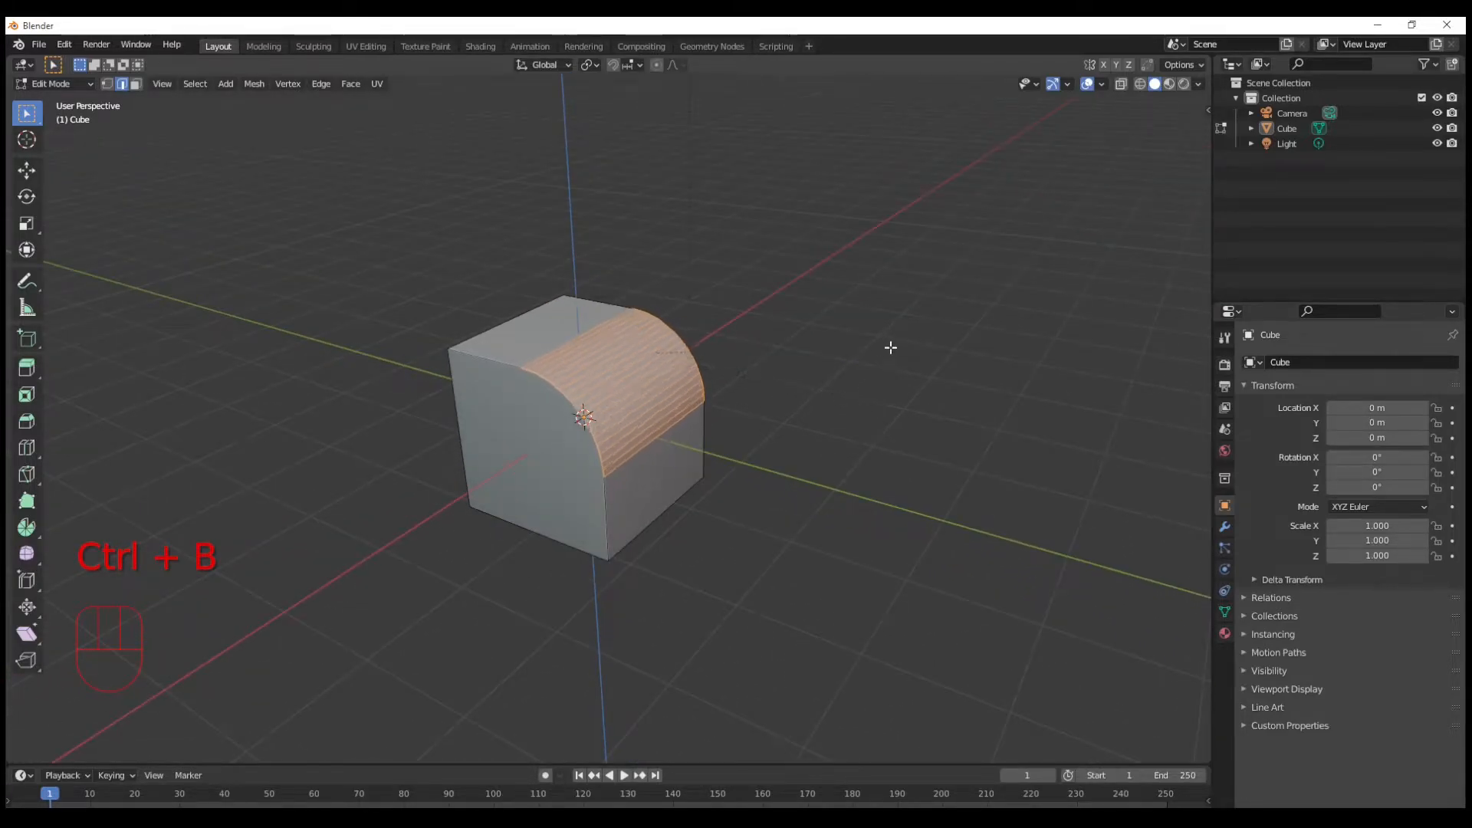
{"action": "left_click", "coordinate": [868, 372]}
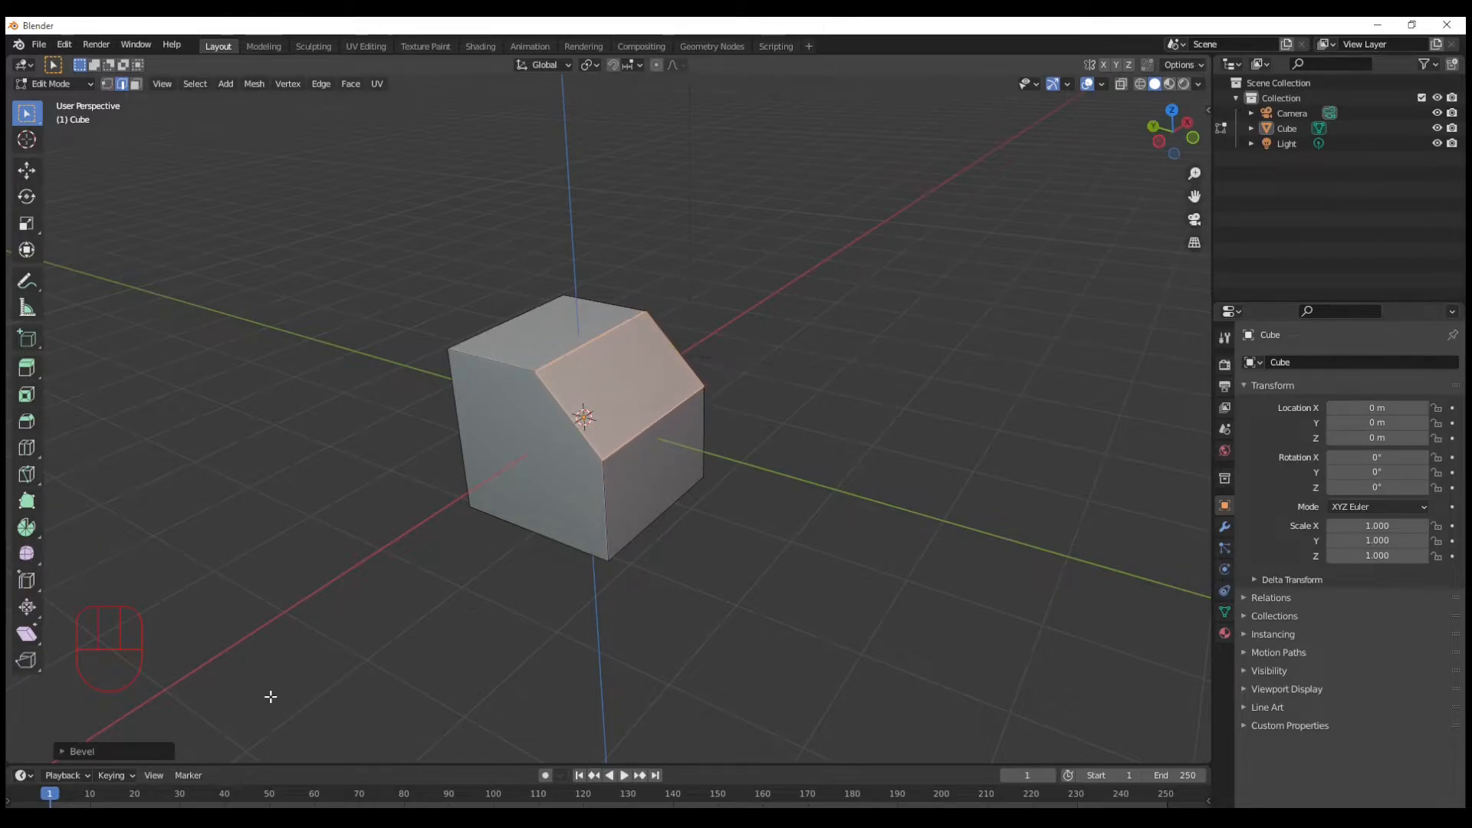
- Adjust the bevel's settings to a width of 0.85 m and 4 segments
{"action": "left_click", "coordinate": [123, 747]}
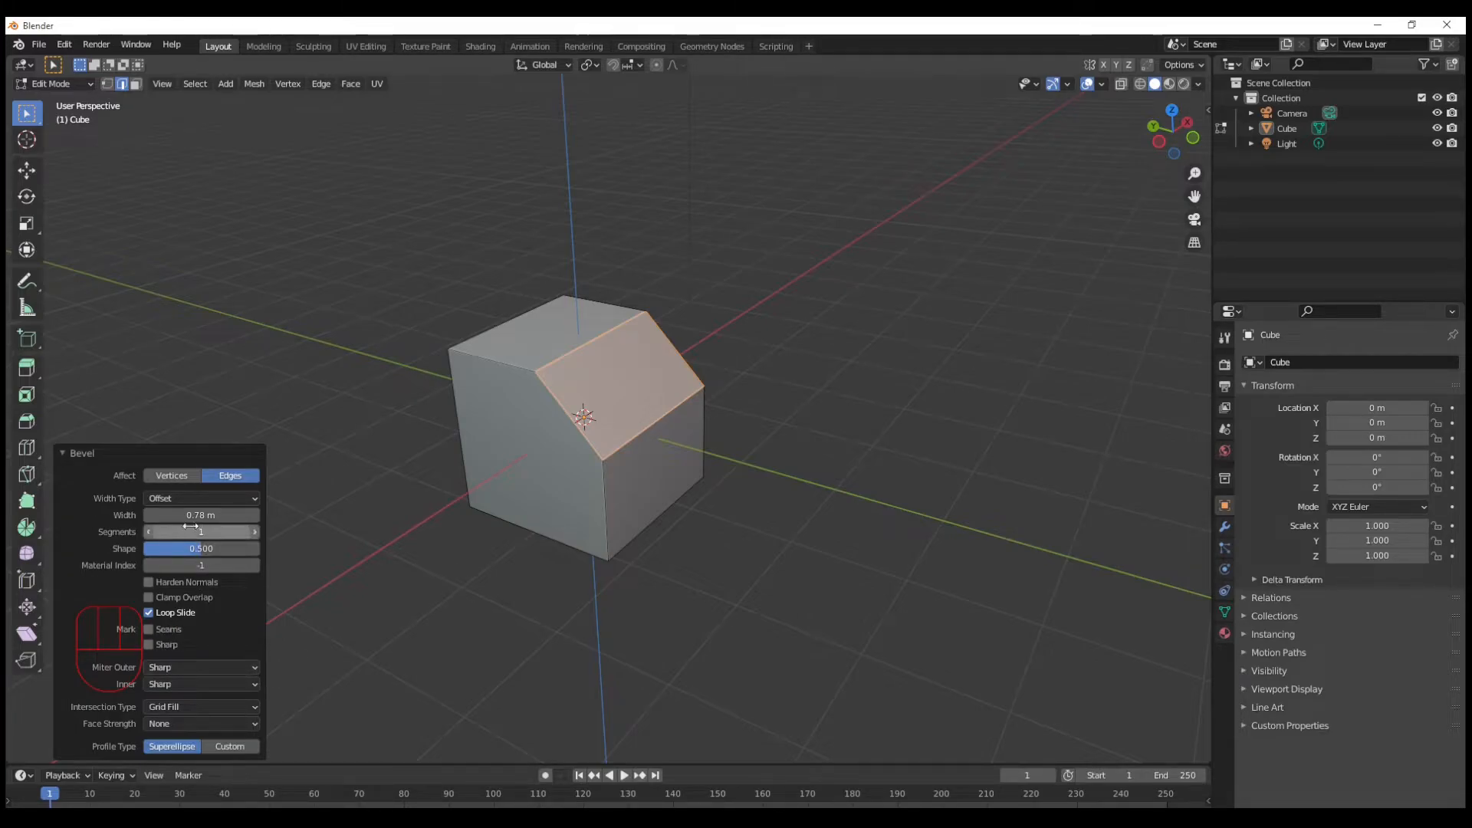
{"action": "mouse_move", "coordinate": [198, 515]}
{"action": "left_mouse_down"}
{"action": "mouse_move", "coordinate": [257, 515]}
{"action": "mouse_move", "coordinate": [217, 515]}
{"action": "mouse_move", "coordinate": [198, 532]}
{"action": "mouse_move", "coordinate": [218, 532]}
{"action": "mouse_move", "coordinate": [204, 532]}
{"action": "left_mouse_up"}
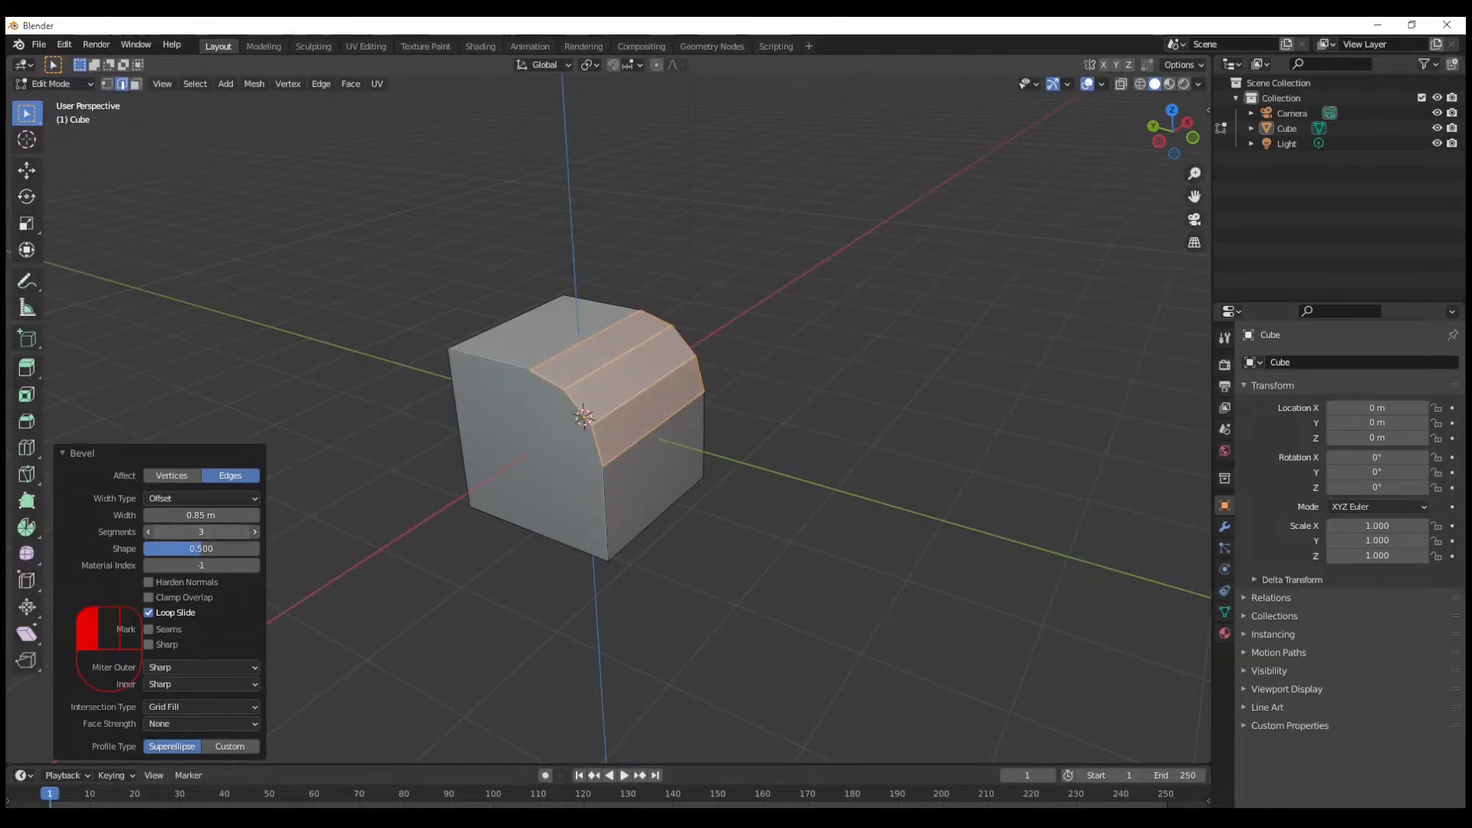
{"action": "left_click", "coordinate": [181, 534]}
{"action": "type", "text": "4"}
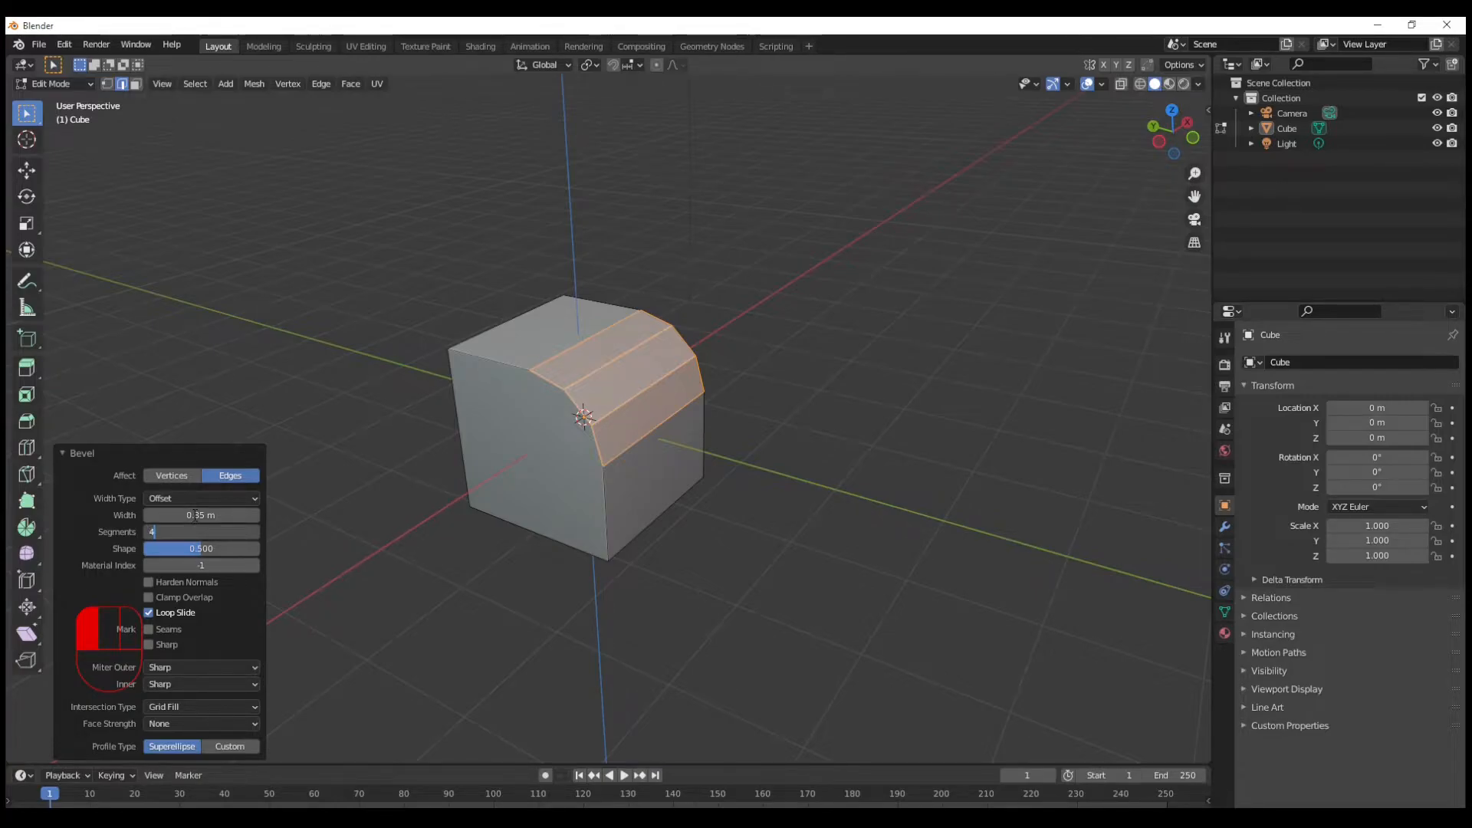
{"action": "key", "text": "Return"}
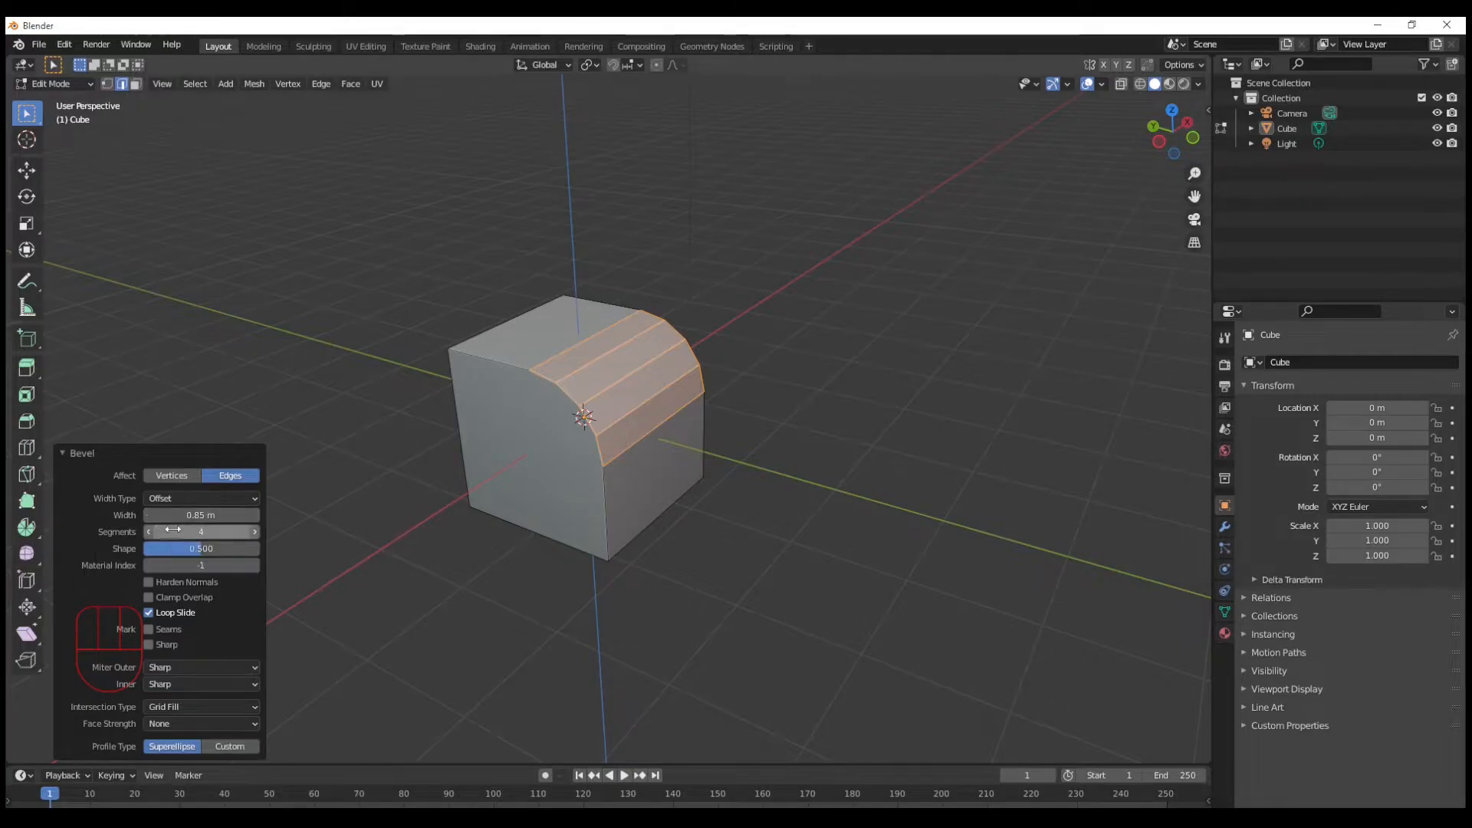
- Set the edge bevel's shape to 0.591 and its segments to 14
{"action": "left_click", "coordinate": [175, 533]}
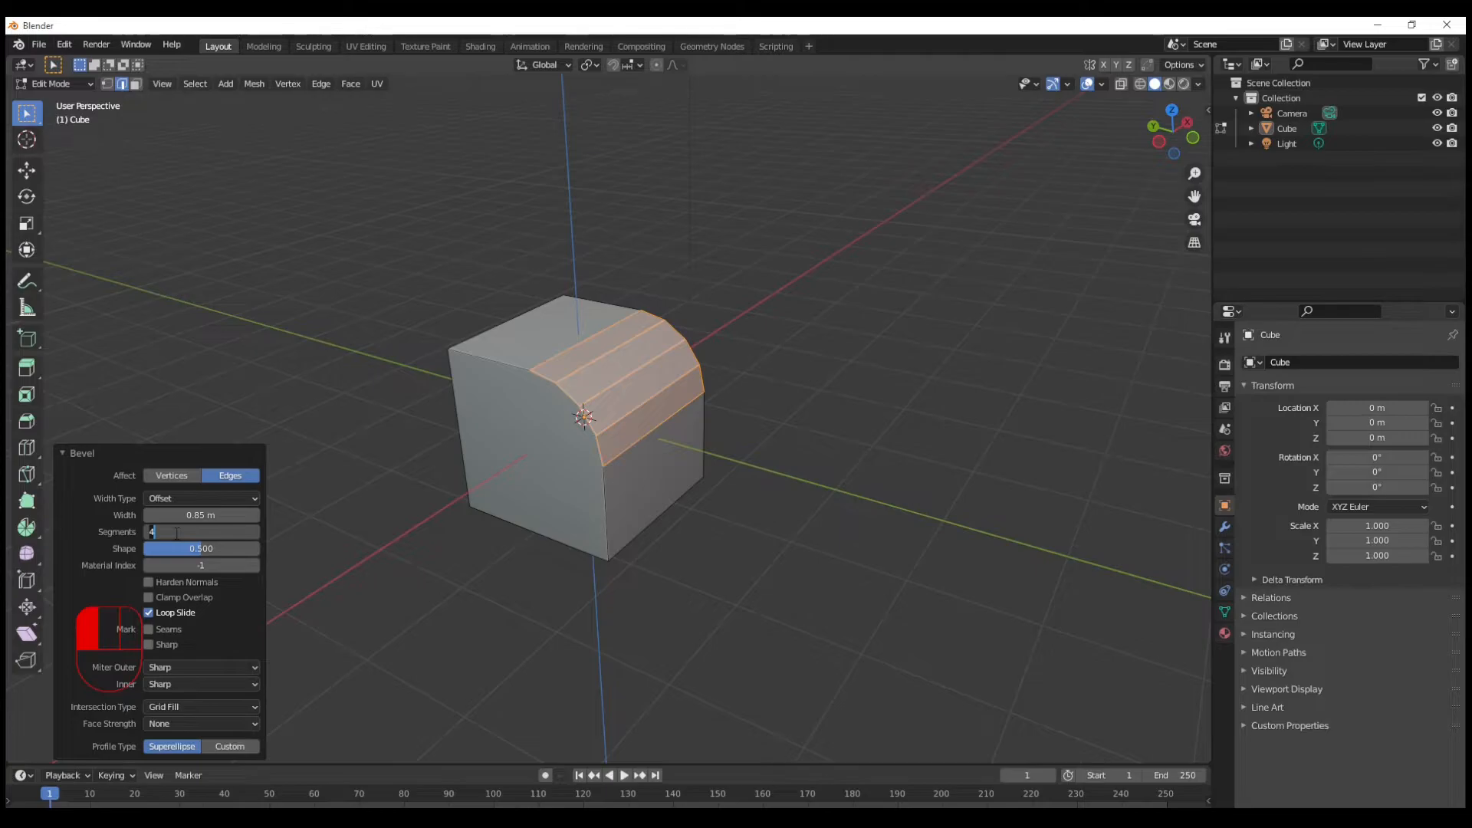
{"action": "key", "text": "Return"}
{"action": "mouse_move", "coordinate": [190, 549]}
{"action": "left_mouse_down"}
{"action": "mouse_move", "coordinate": [253, 549]}
{"action": "mouse_move", "coordinate": [212, 551]}
{"action": "left_mouse_up"}
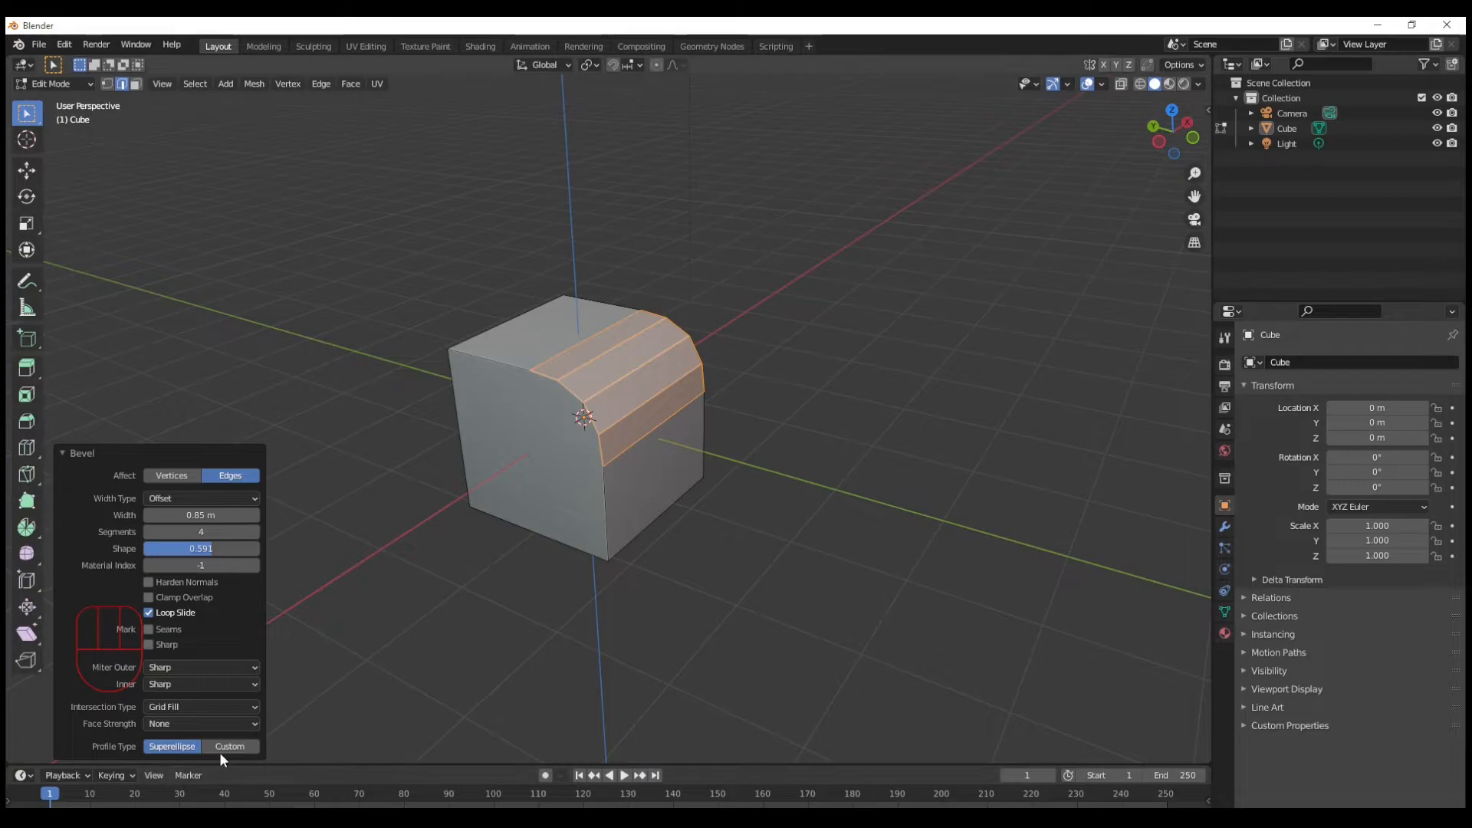
{"action": "left_click_drag", "start_coordinate": [234, 532], "coordinate": [253, 531]}
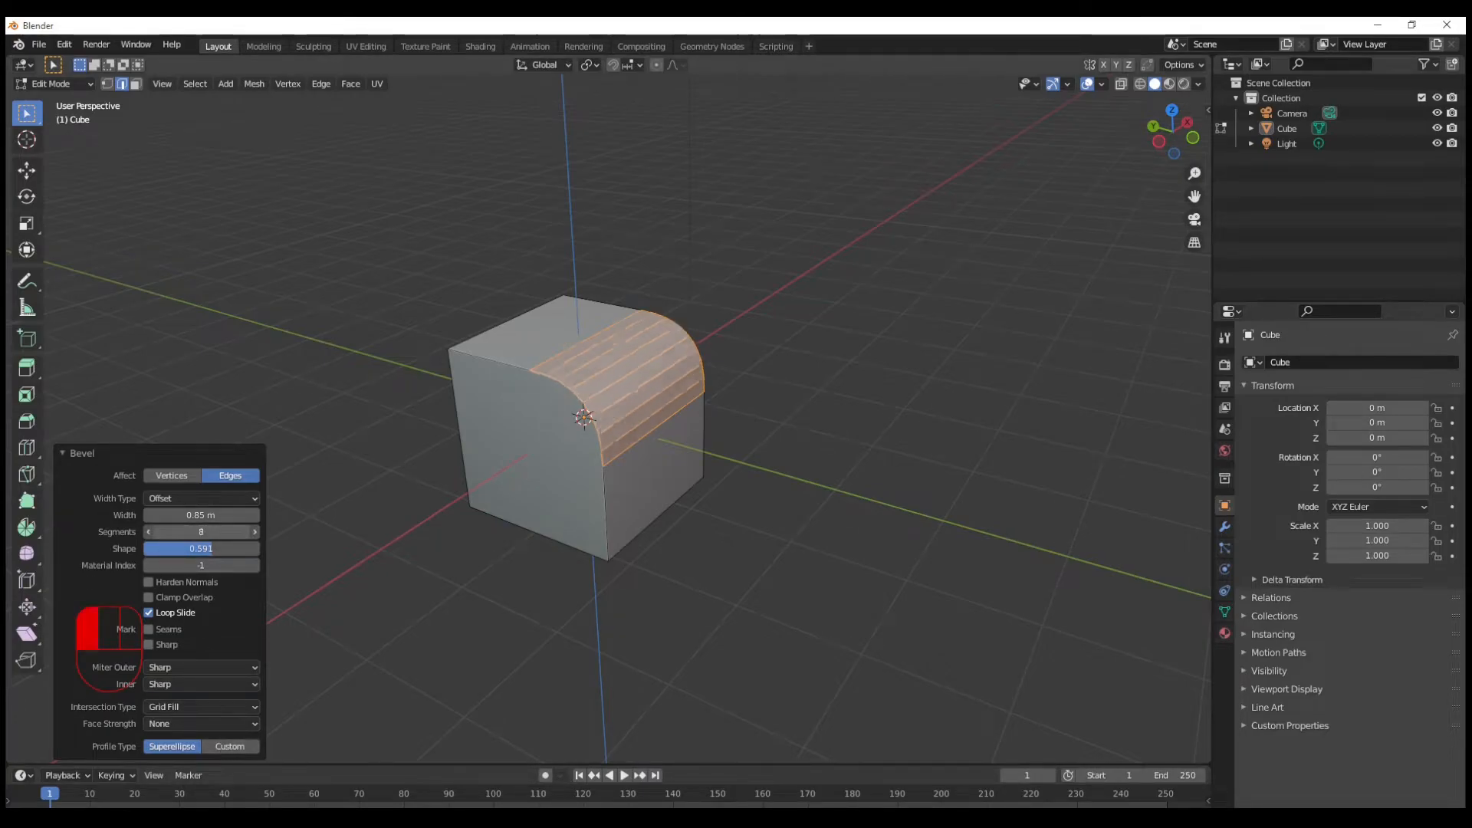
{"action": "middle_click_drag", "start_coordinate": [550, 511], "coordinate": [667, 452]}
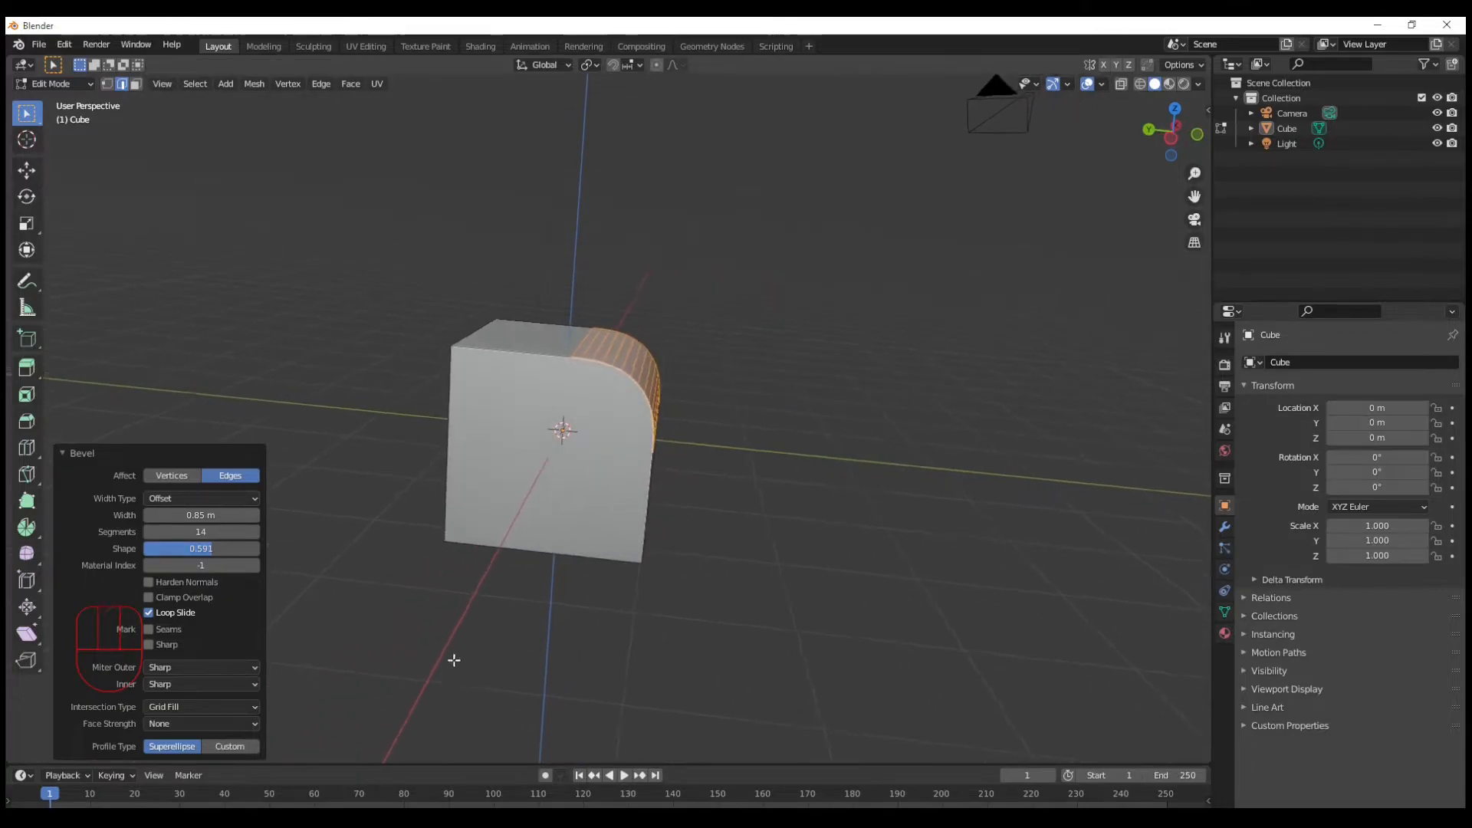
- Switch the bevel to a custom profile and shape its curve into a wave with two control points
{"action": "left_click", "coordinate": [227, 746]}
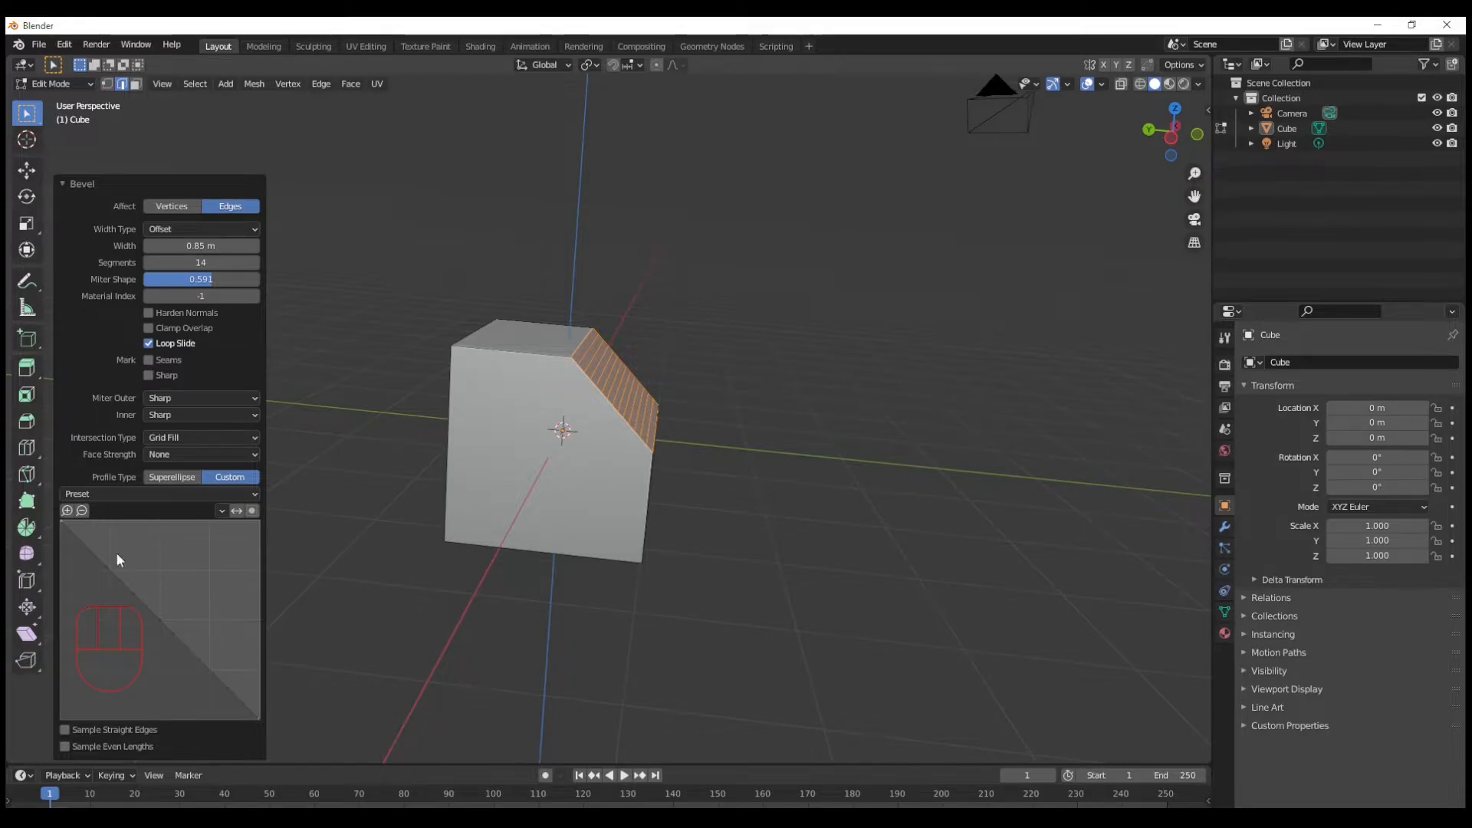
{"action": "left_click", "coordinate": [201, 660]}
{"action": "left_click_drag", "start_coordinate": [194, 636], "coordinate": [221, 570]}
{"action": "left_click_drag", "start_coordinate": [121, 521], "coordinate": [113, 584]}
{"action": "middle_click_drag", "start_coordinate": [474, 563], "coordinate": [685, 546]}
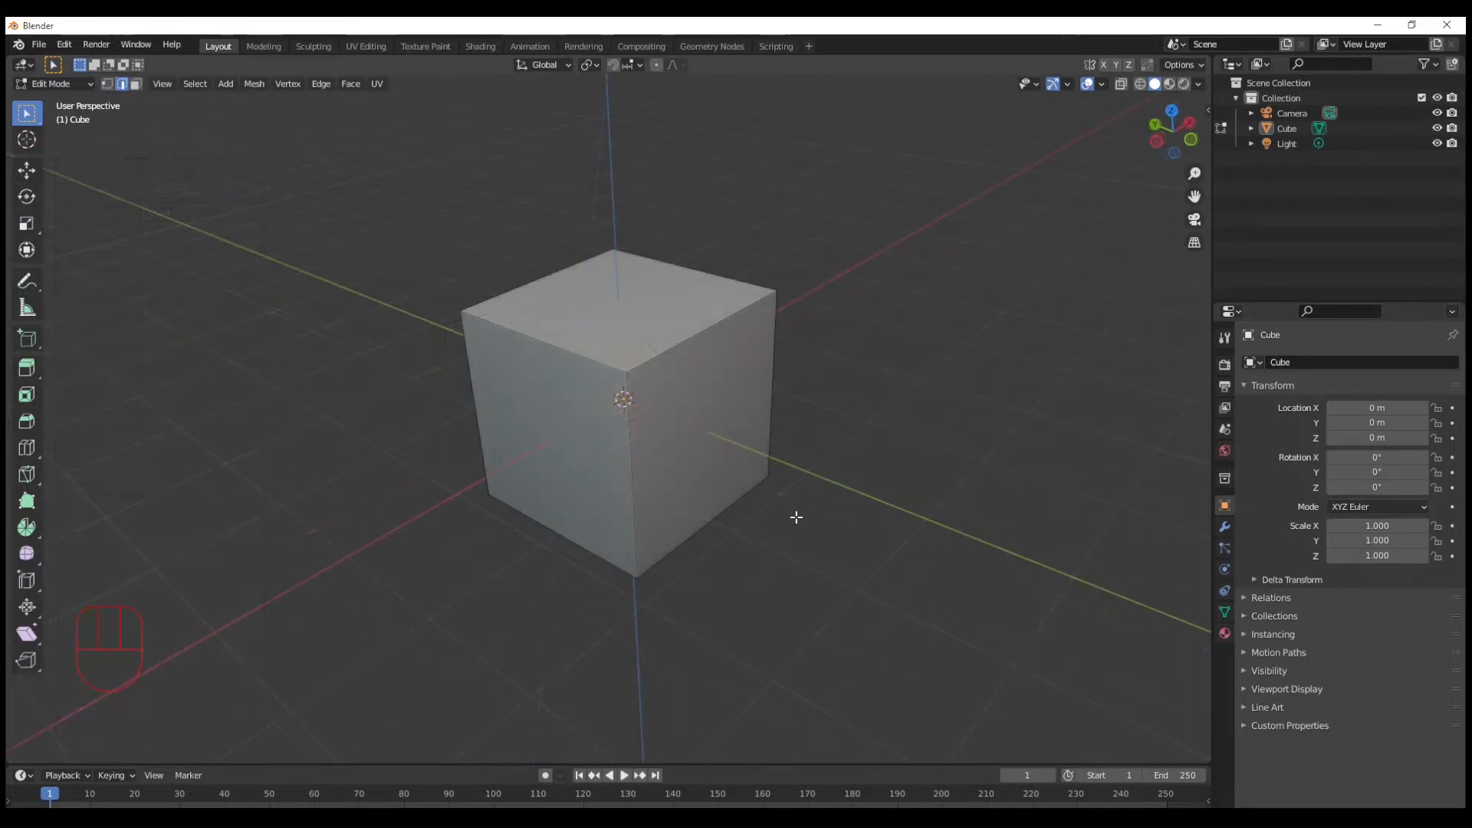
- Bevel all of the cube's vertices about 0.93 m wide with the stored 14-segment custom profile, and inspect the carved corners
{"action": "key", "text": "a"}
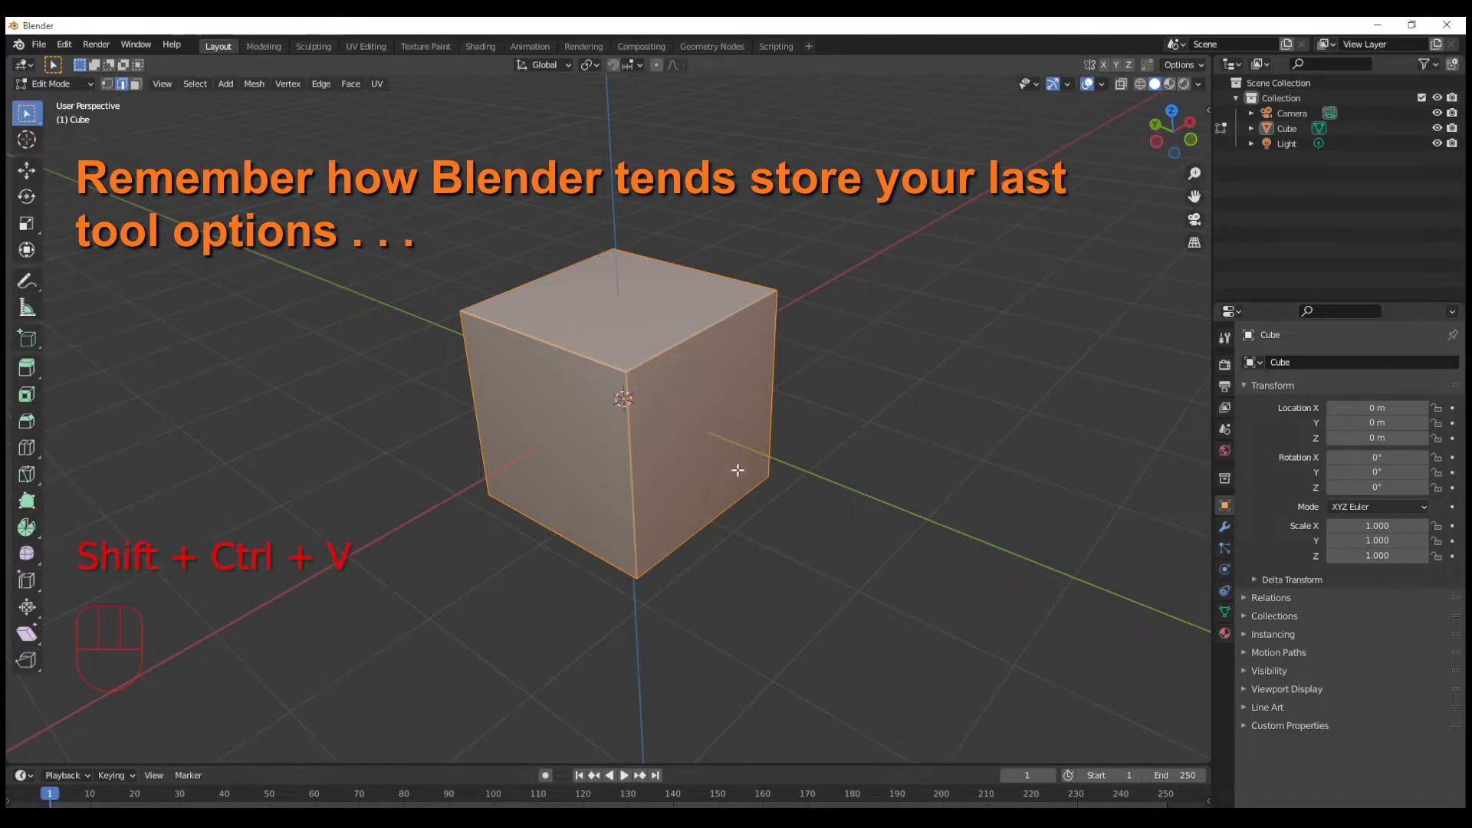
{"action": "key", "text": "ctrl+shift+b"}
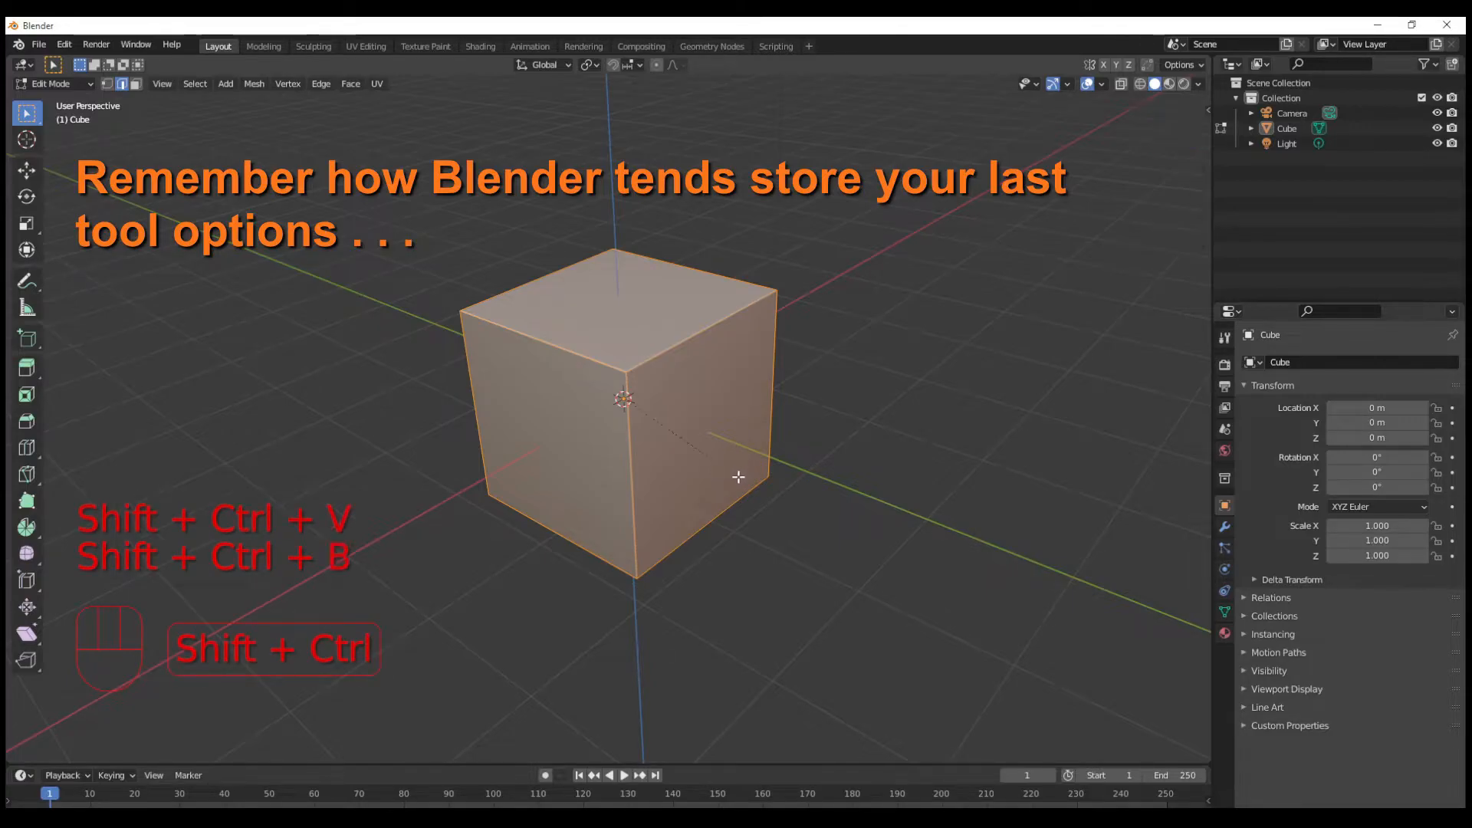
{"action": "left_click", "coordinate": [829, 520]}
{"action": "middle_click_drag", "start_coordinate": [588, 504], "coordinate": [395, 704]}
{"action": "scroll", "coordinate": [703, 370], "scroll_direction": "up", "scroll_amount": 6}
{"action": "scroll", "coordinate": [701, 379], "scroll_direction": "down", "scroll_amount": 5}
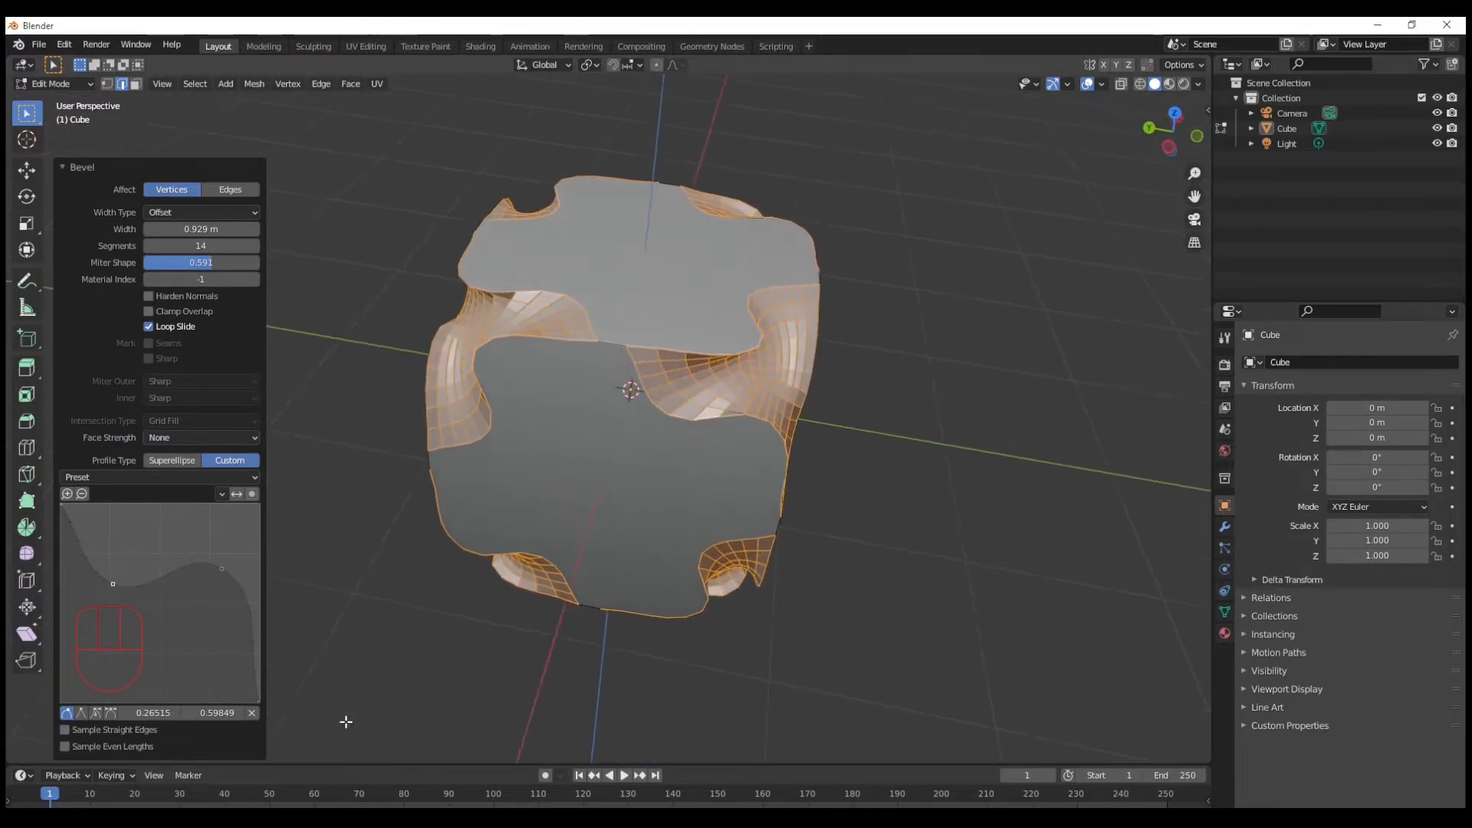
{"action": "mouse_move", "coordinate": [598, 537]}
{"action": "middle_mouse_down"}
{"action": "mouse_move", "coordinate": [613, 541]}
{"action": "mouse_move", "coordinate": [595, 547]}
{"action": "middle_mouse_up"}
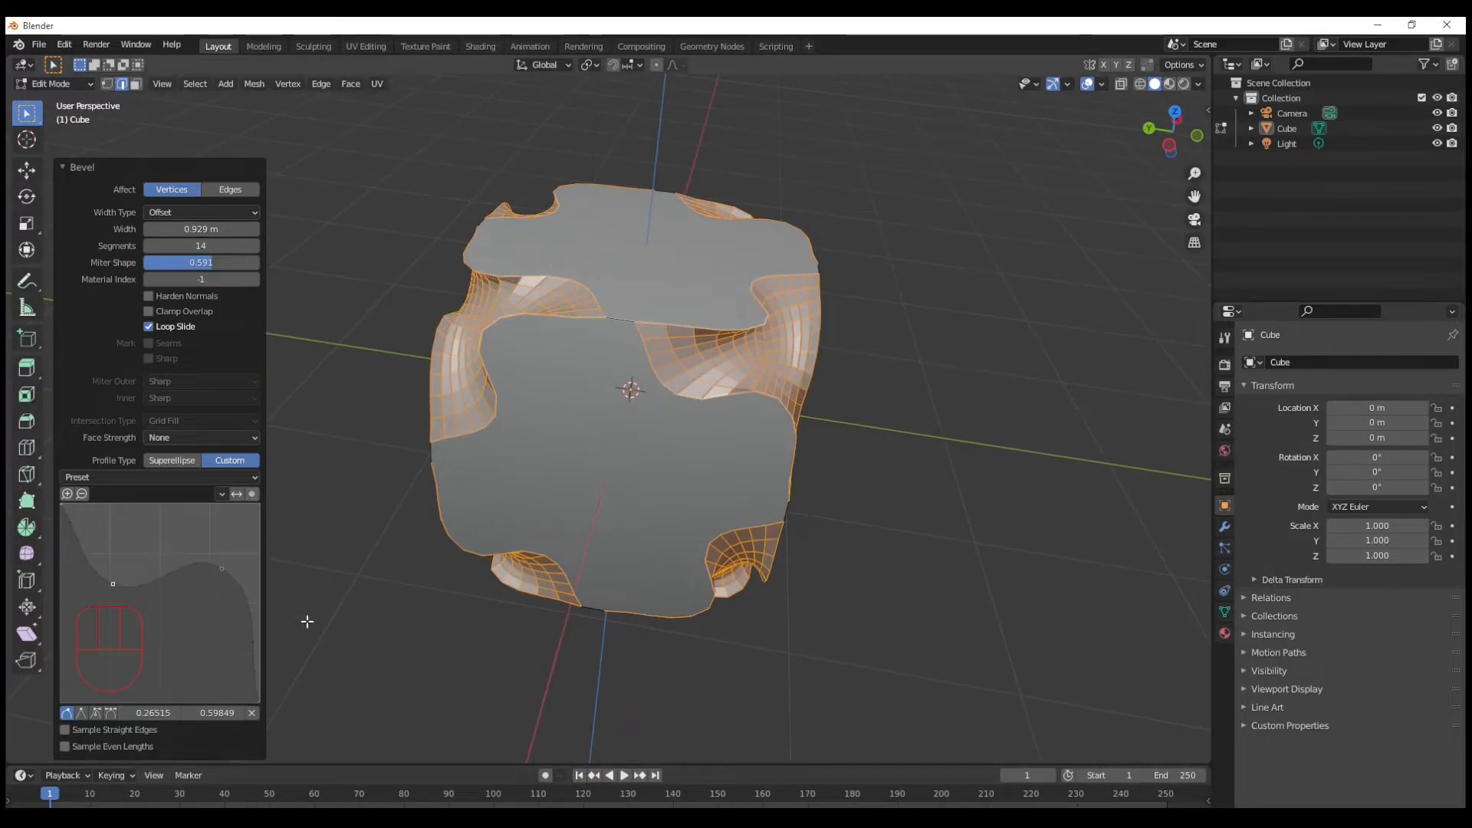
{"action": "mouse_move", "coordinate": [668, 486]}
{"action": "middle_mouse_down"}
{"action": "mouse_move", "coordinate": [819, 545]}
{"action": "mouse_move", "coordinate": [674, 467]}
{"action": "mouse_move", "coordinate": [658, 441]}
{"action": "mouse_move", "coordinate": [674, 468]}
{"action": "middle_mouse_up"}
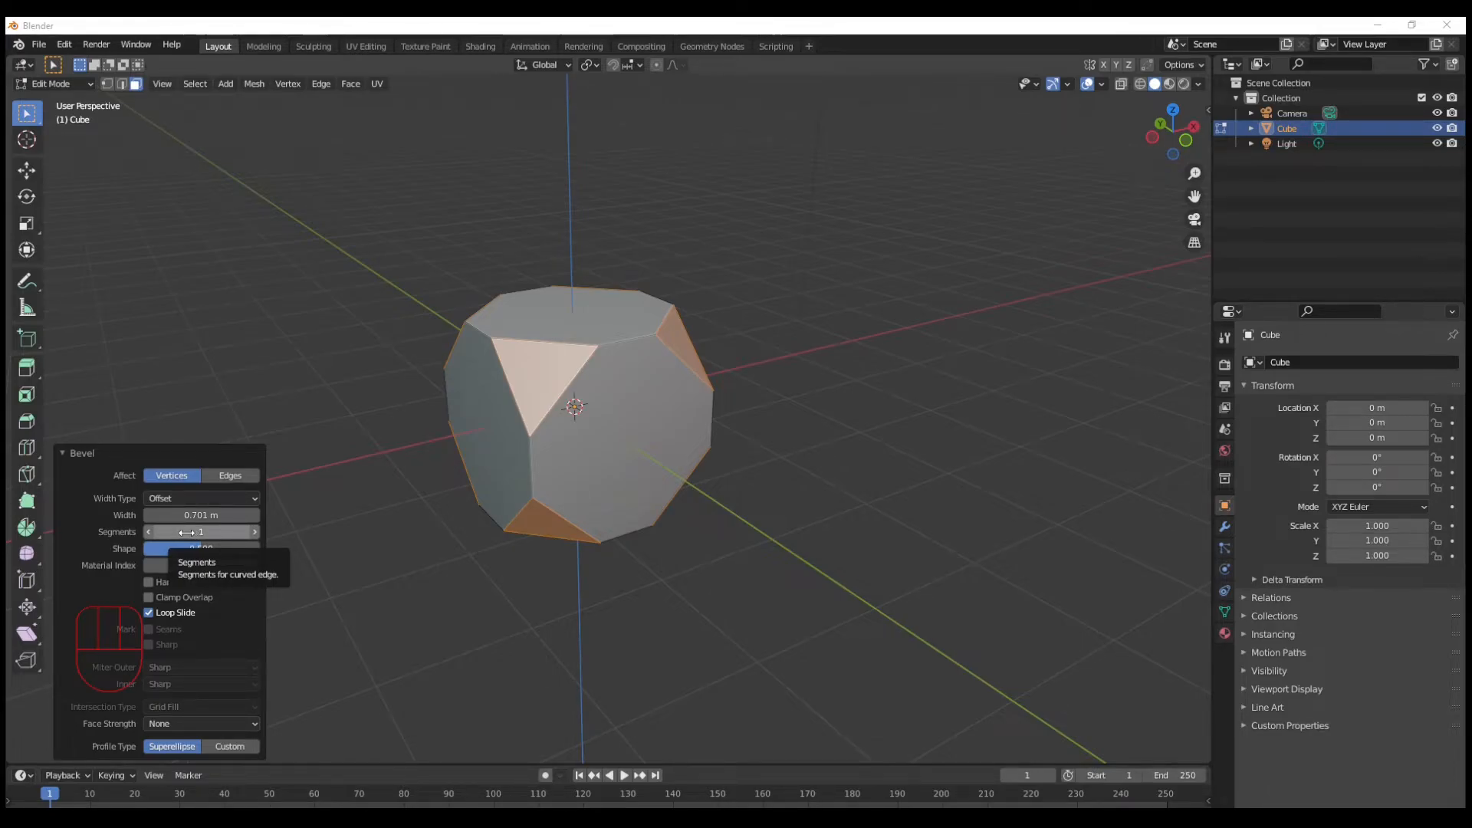
- Try a higher segment count on the cube's 0.701 m vertex bevel and inspect the rounded corners
{"action": "left_click_drag", "start_coordinate": [185, 532], "coordinate": [230, 532]}
{"action": "middle_click_drag", "start_coordinate": [582, 391], "coordinate": [480, 437]}
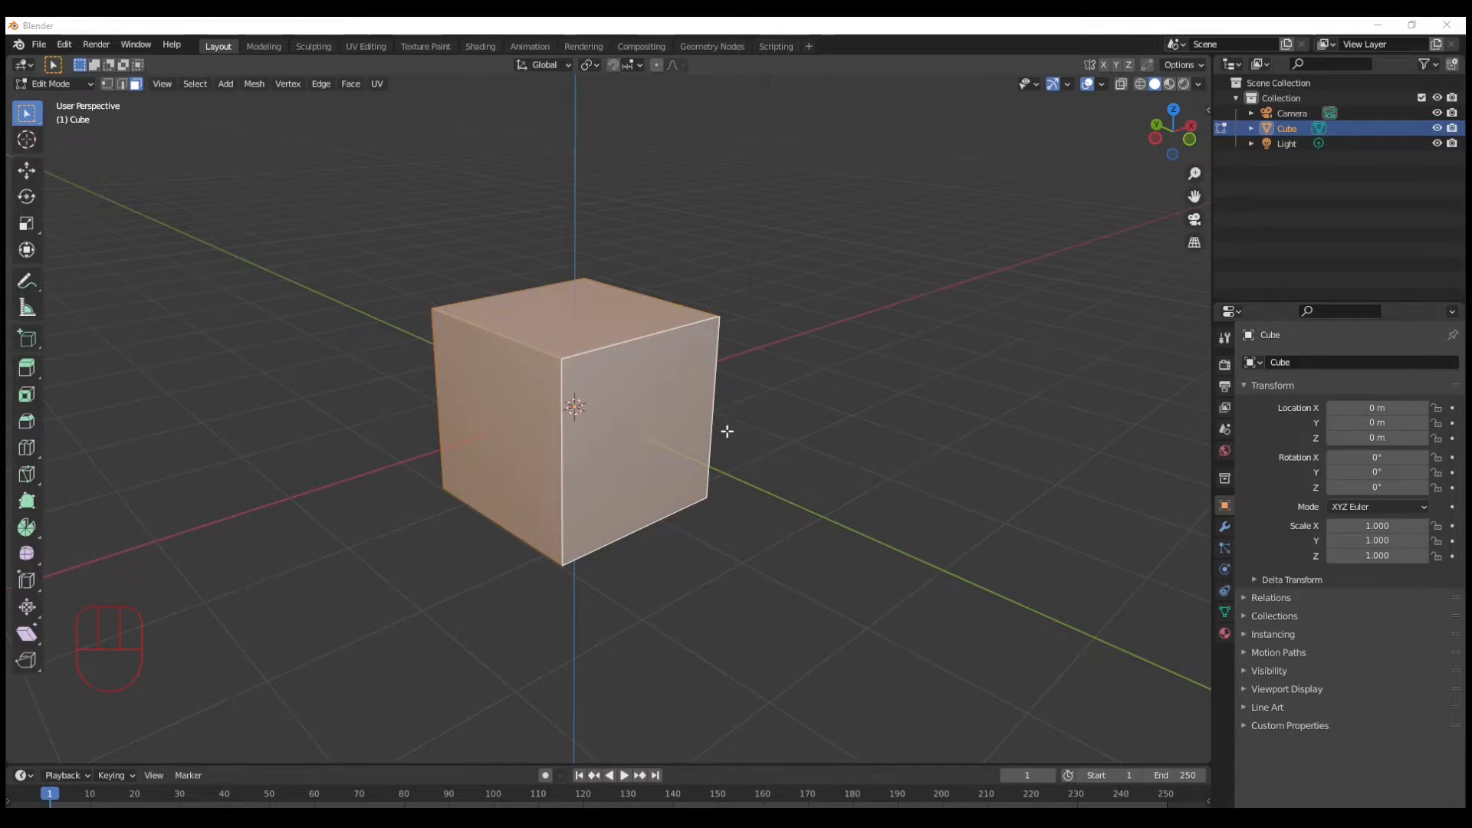
- Bevel all of the cube's vertices with a single segment, about 0.72 m wide, and deselect the mesh
{"action": "left_click", "coordinate": [655, 426]}
{"action": "key", "text": "a"}
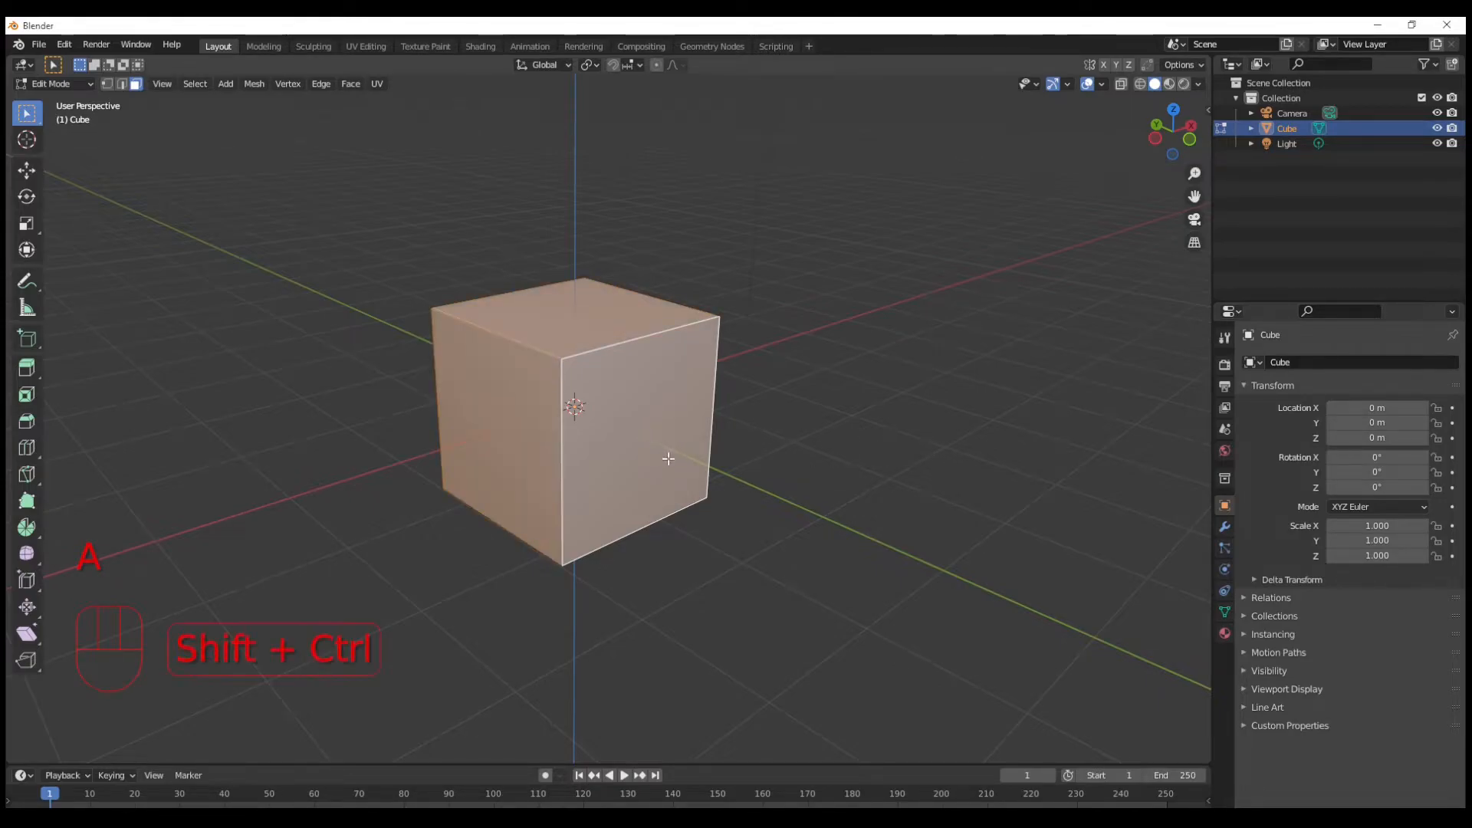
{"action": "key", "text": "shift+ctrl+b"}
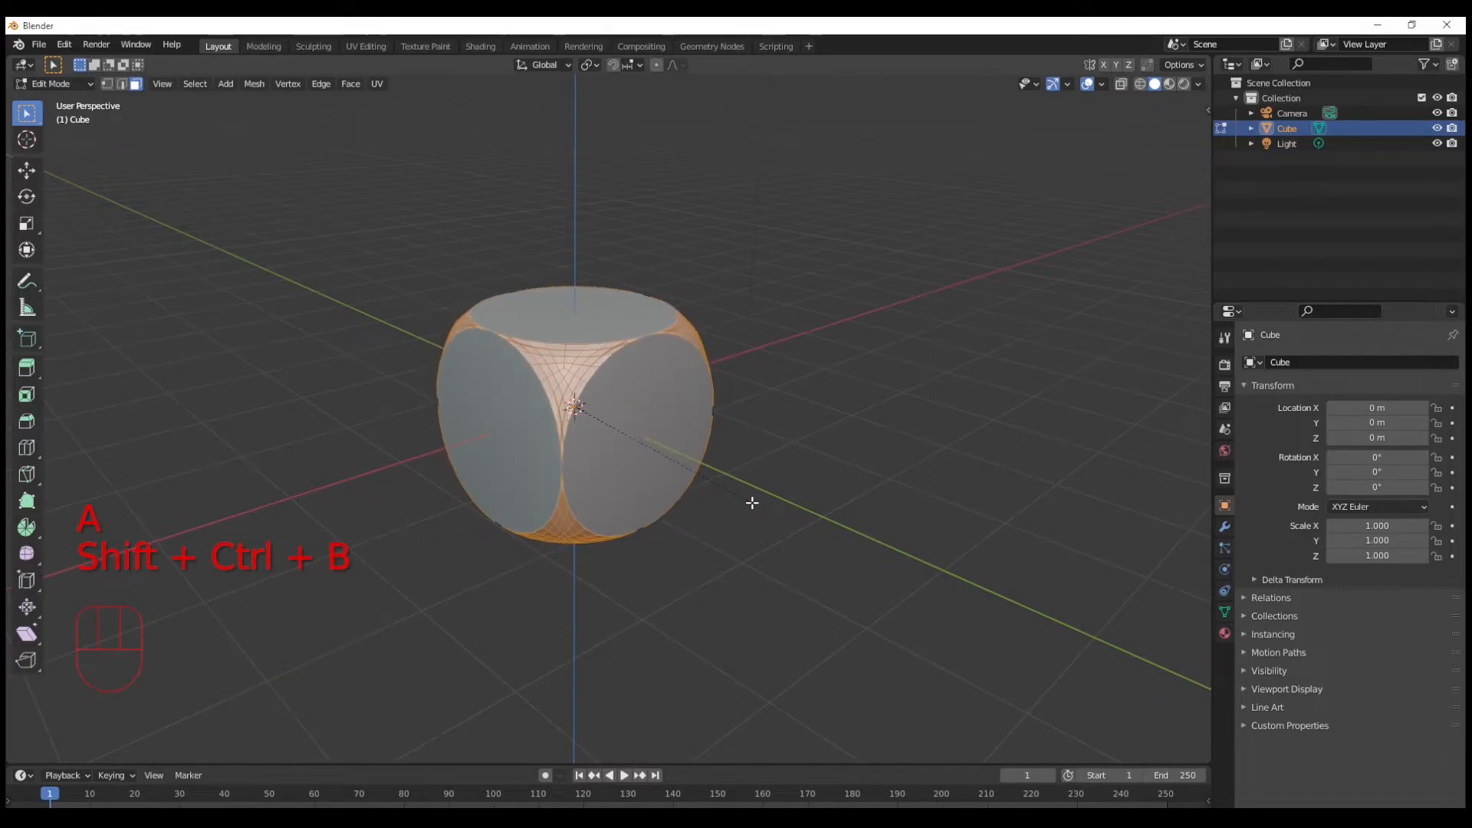
{"action": "scroll", "coordinate": [750, 504], "scroll_direction": "down", "scroll_amount": 9}
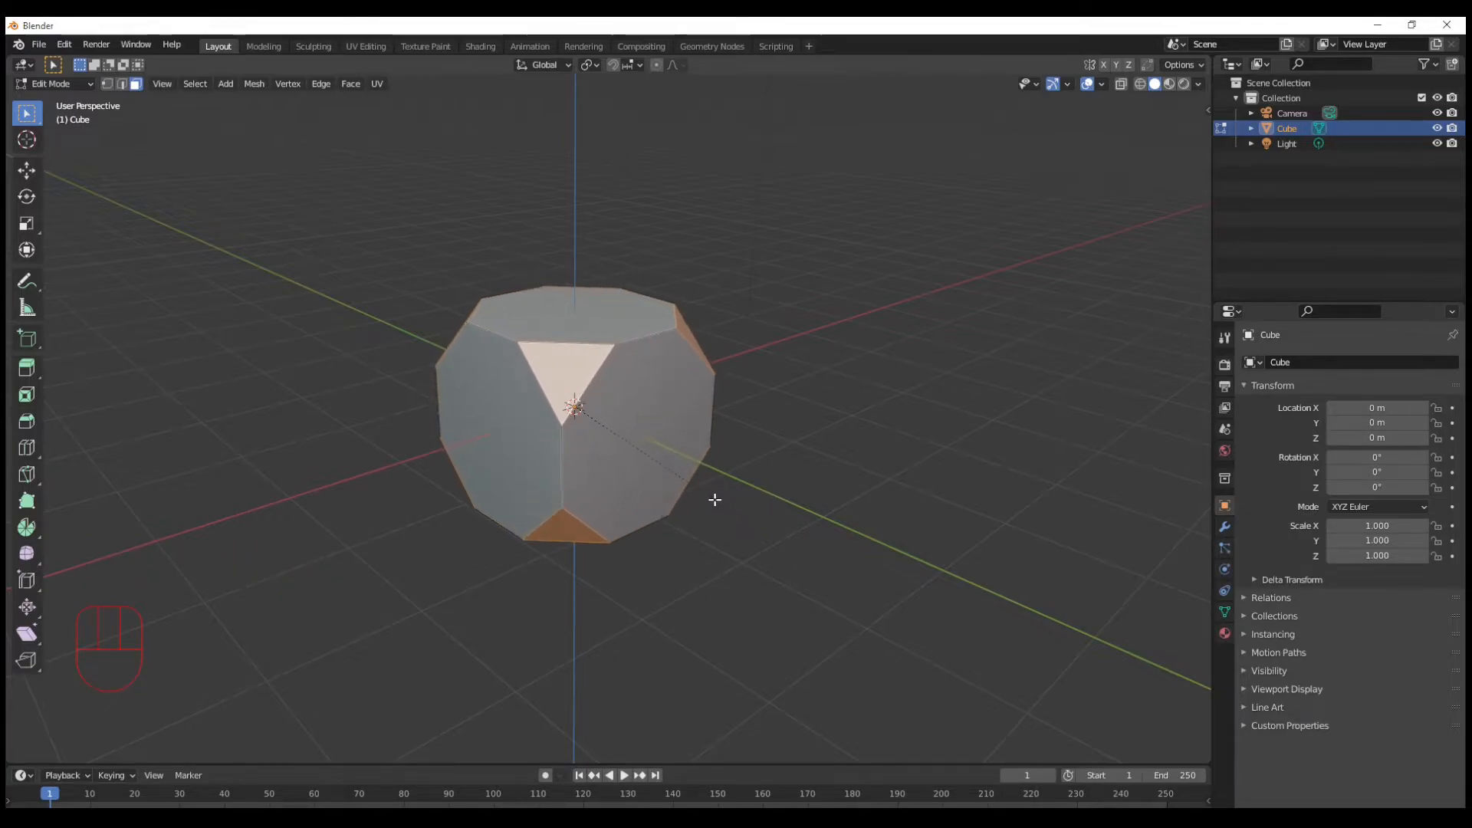
{"action": "left_click", "coordinate": [655, 566]}
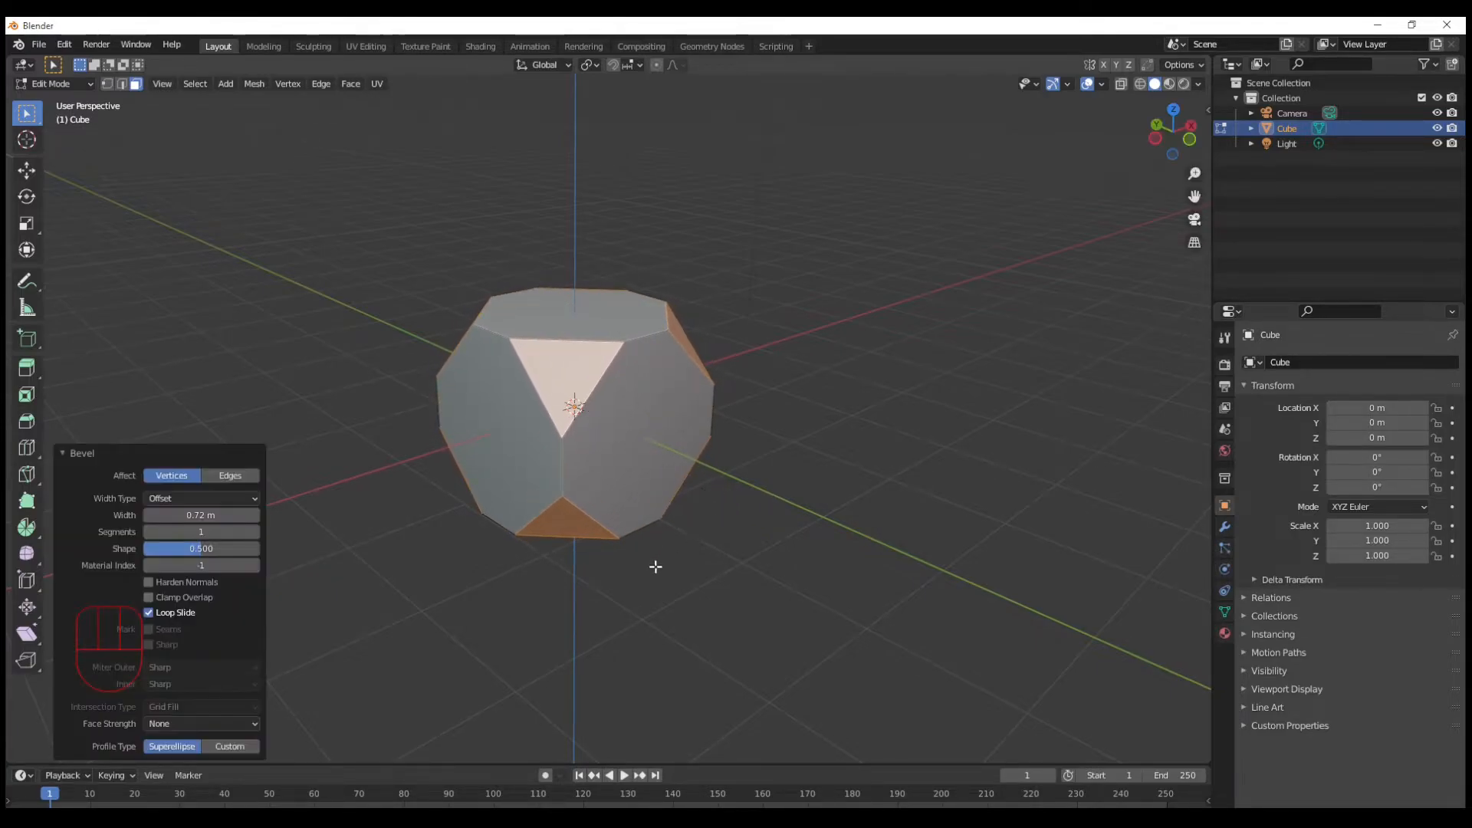
{"action": "left_click", "coordinate": [414, 685]}
{"action": "middle_click_drag", "start_coordinate": [575, 601], "coordinate": [608, 618]}
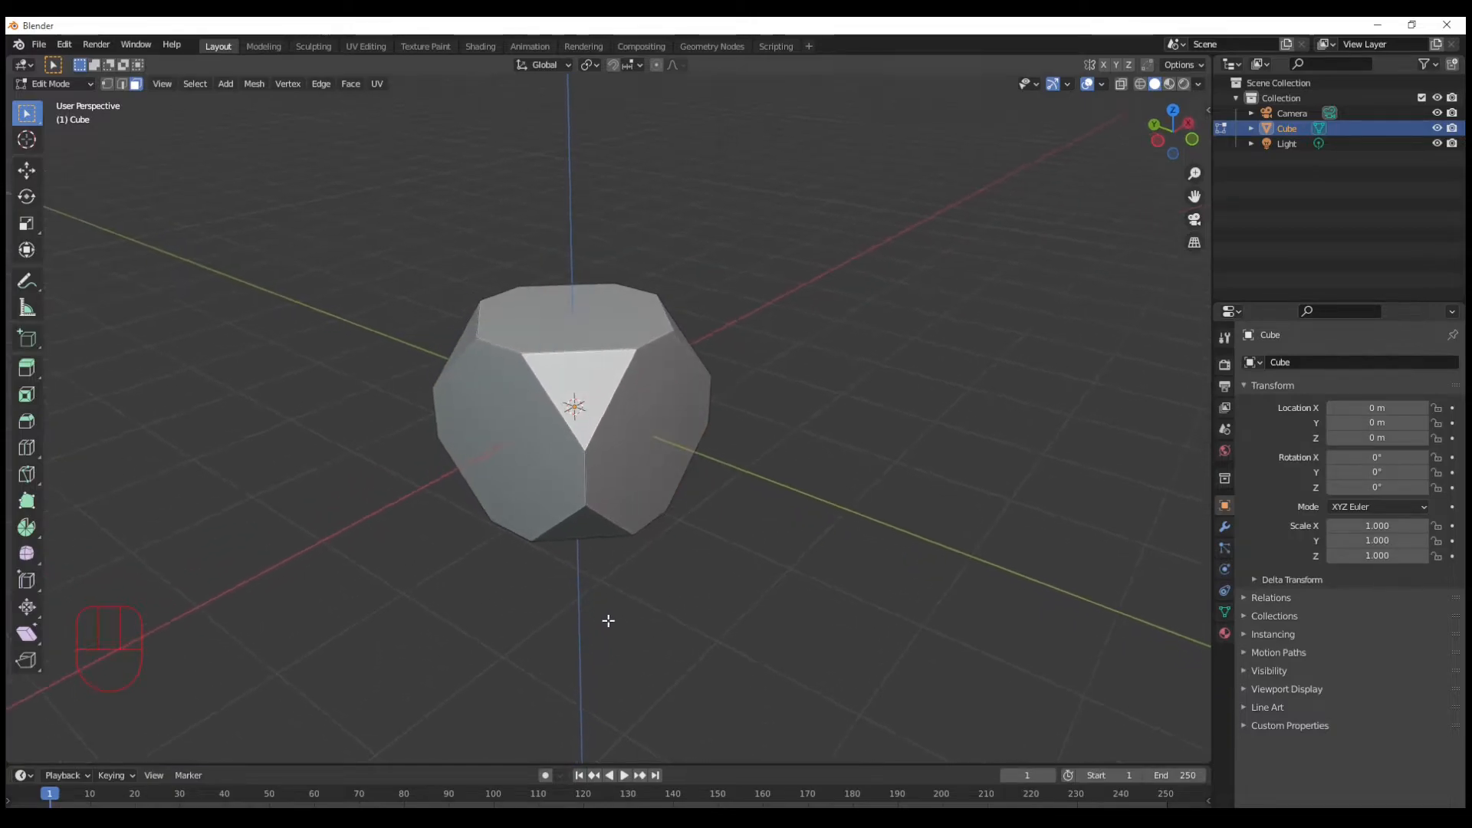
- Bevel all edges of the corner-cut cube, about 0.04 m wide
{"action": "key", "text": "a"}
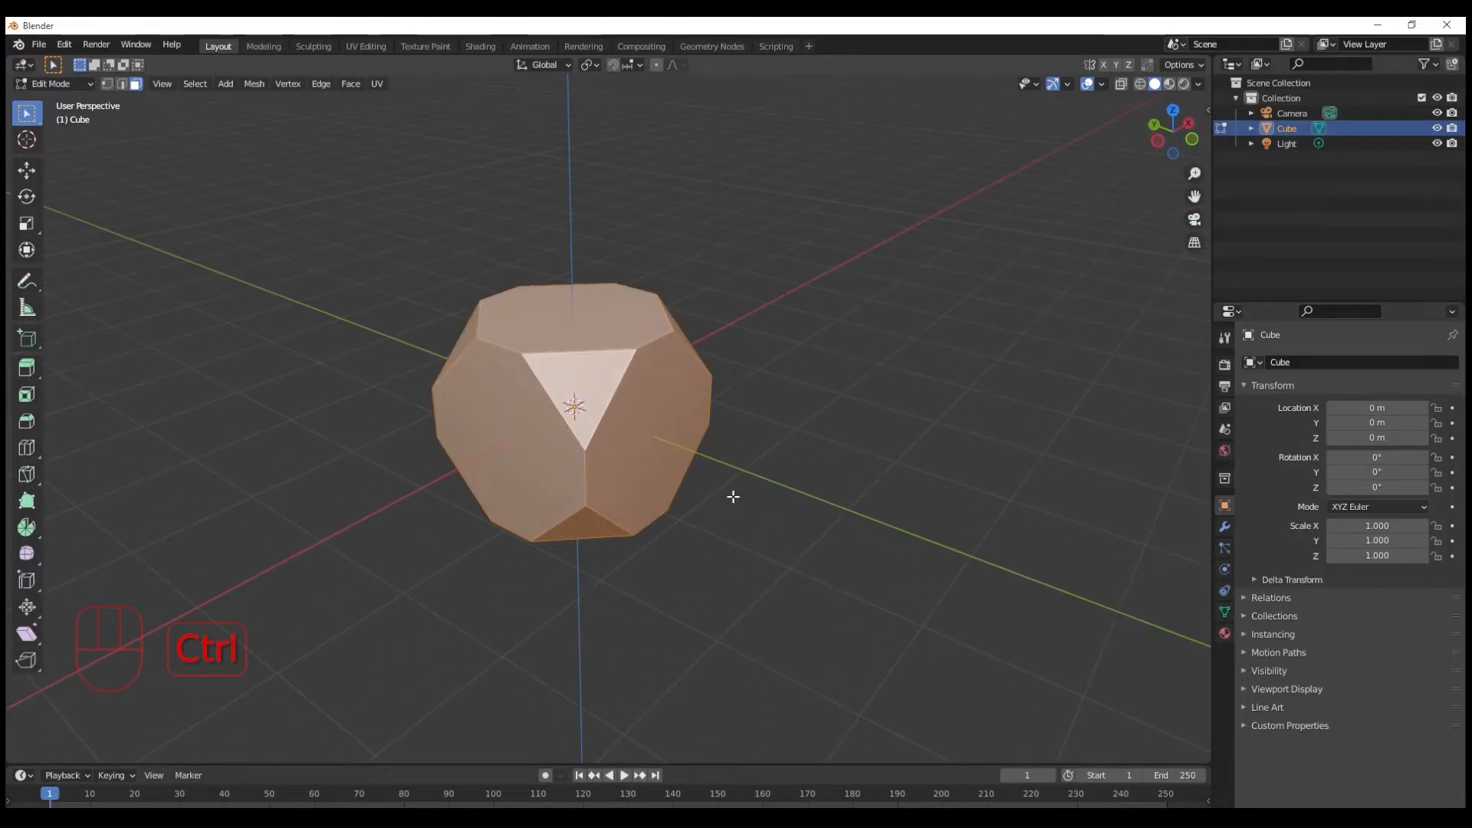
{"action": "key", "text": "ctrl+b"}
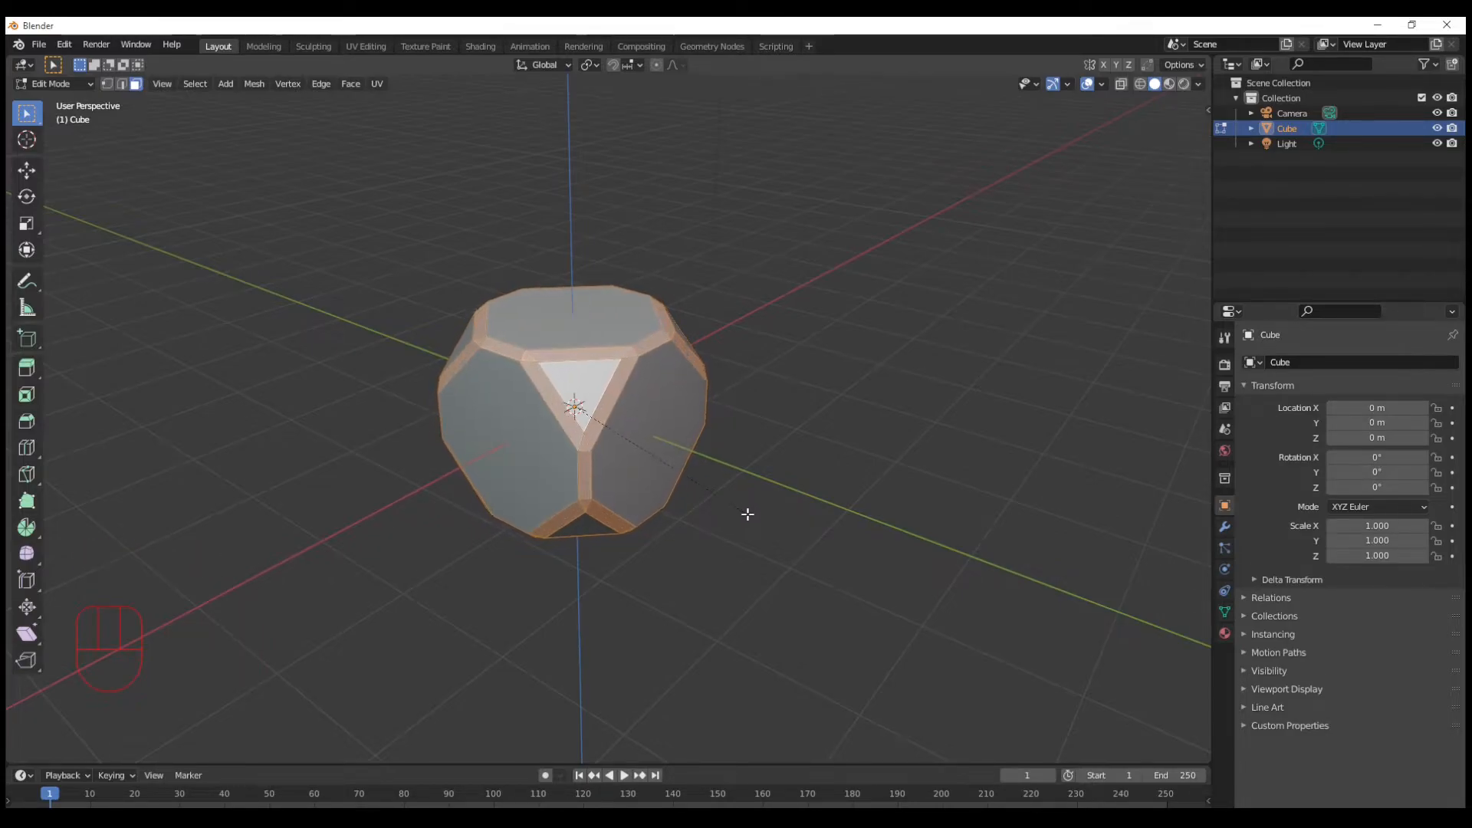
{"action": "left_click", "coordinate": [741, 517]}
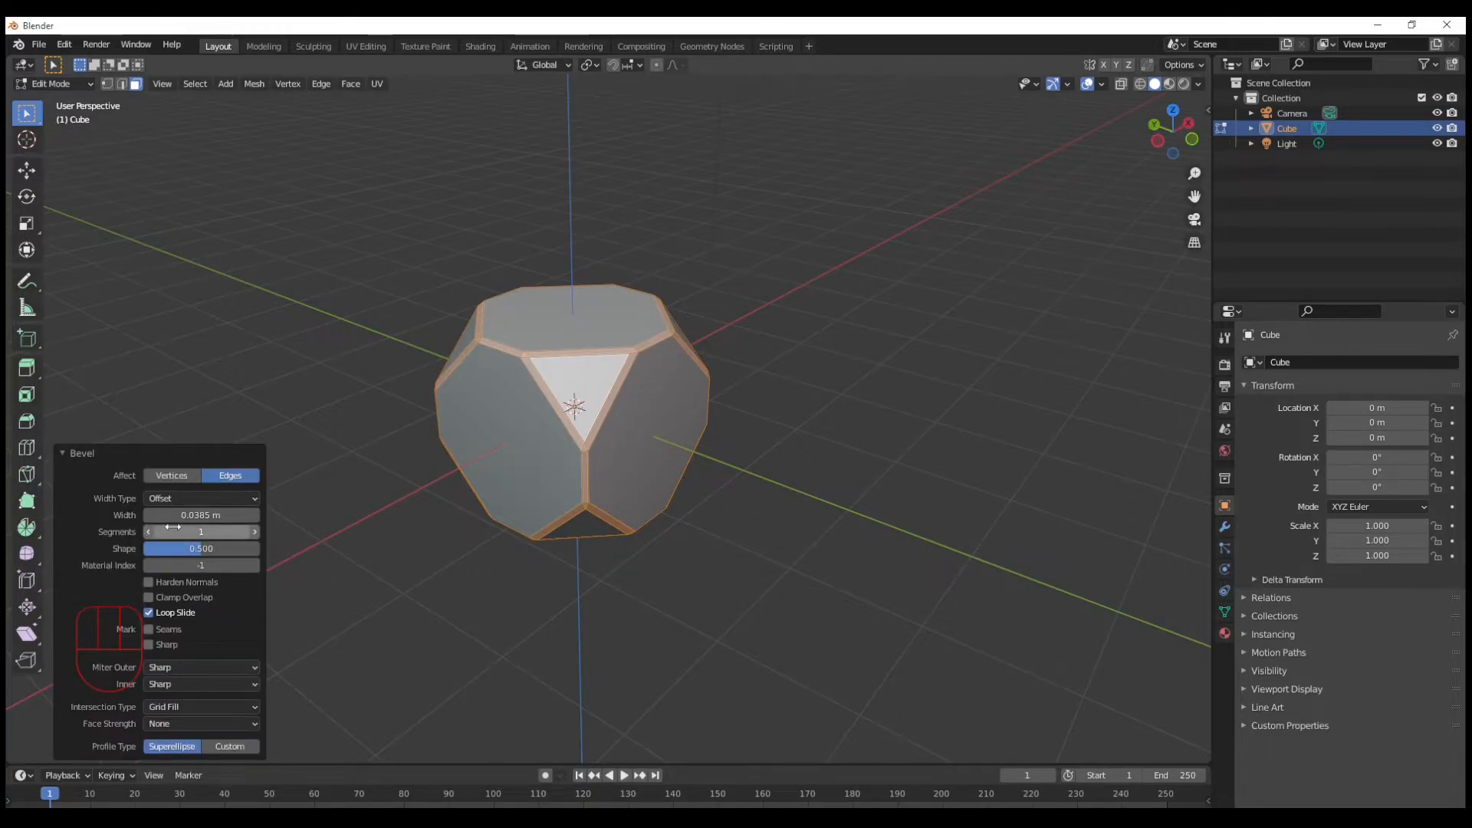
- Raise the edge bevel to 6 segments, deselect the mesh, and inspect the softened edges
{"action": "left_click_drag", "start_coordinate": [177, 532], "coordinate": [230, 531]}
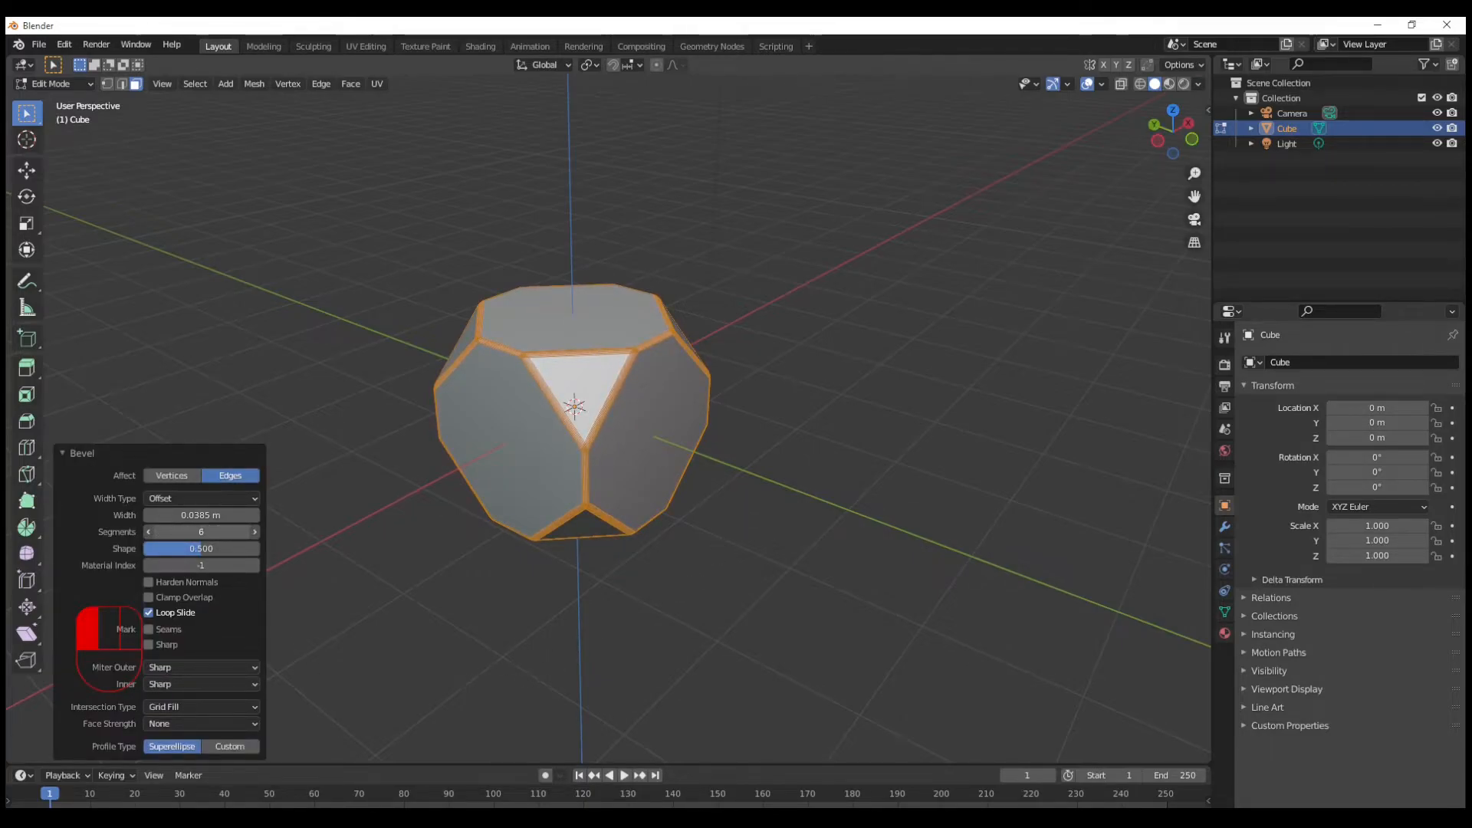
{"action": "left_click", "coordinate": [437, 585]}
{"action": "middle_click_drag", "start_coordinate": [664, 594], "coordinate": [671, 558]}
{"action": "left_click", "coordinate": [635, 595]}
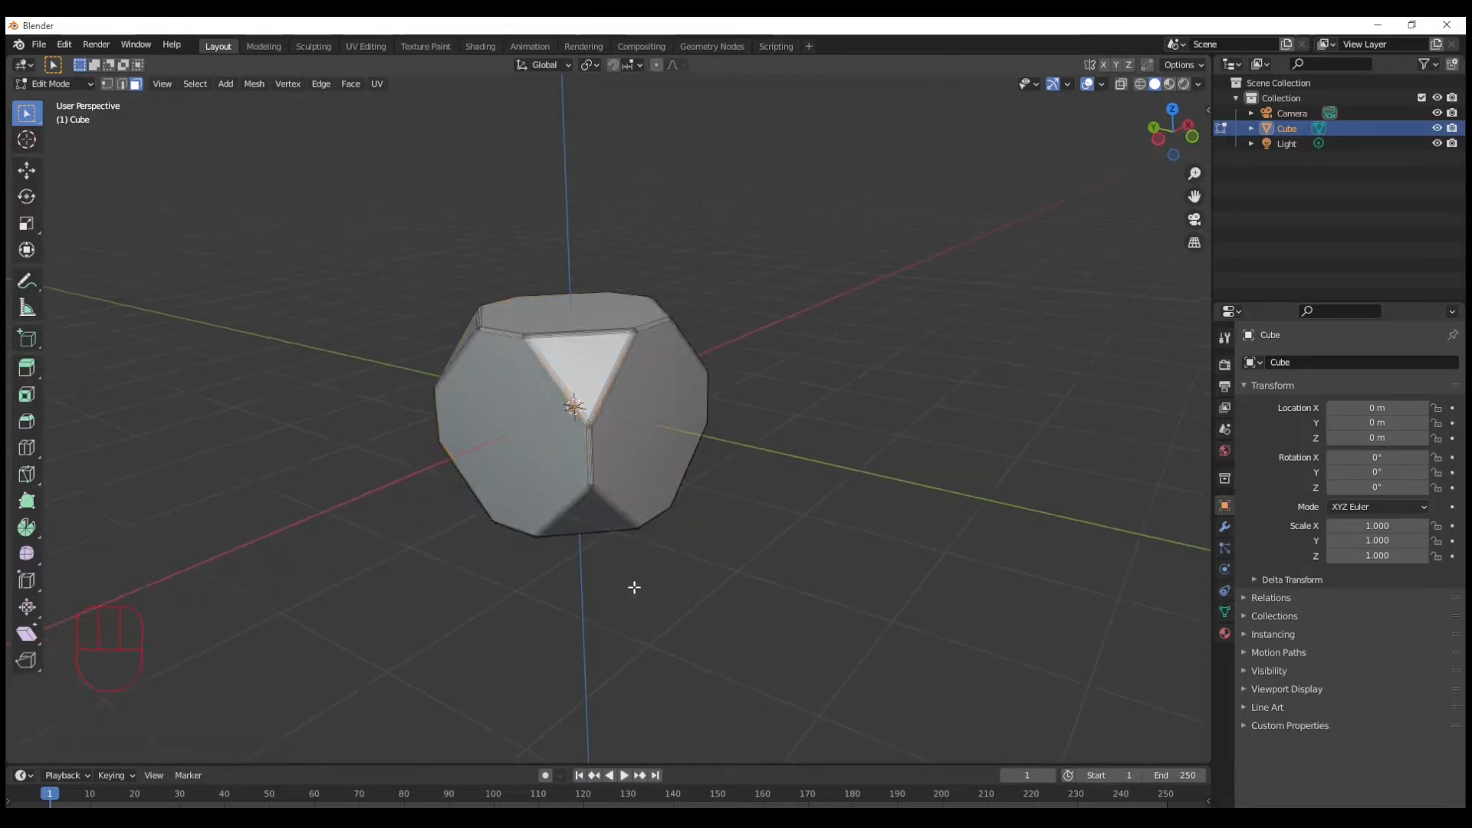
{"action": "scroll", "coordinate": [575, 418], "scroll_direction": "up", "scroll_amount": 3}
{"action": "middle_click_drag", "start_coordinate": [575, 417], "coordinate": [812, 552]}
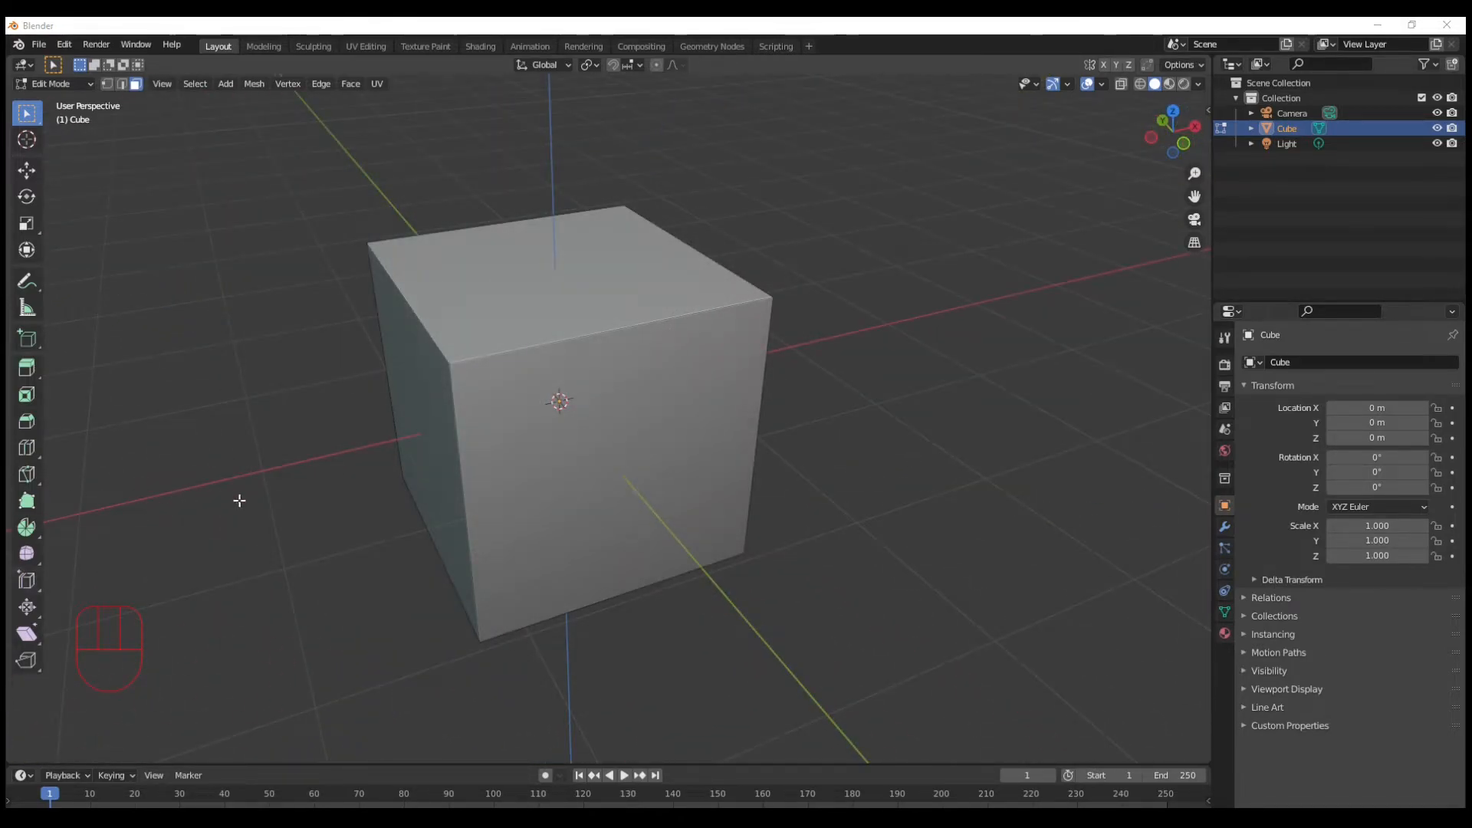
- Scale the cube's top face up to about 1.86 times its size
{"action": "middle_click_drag", "start_coordinate": [379, 555], "coordinate": [667, 424], "text": "shift"}
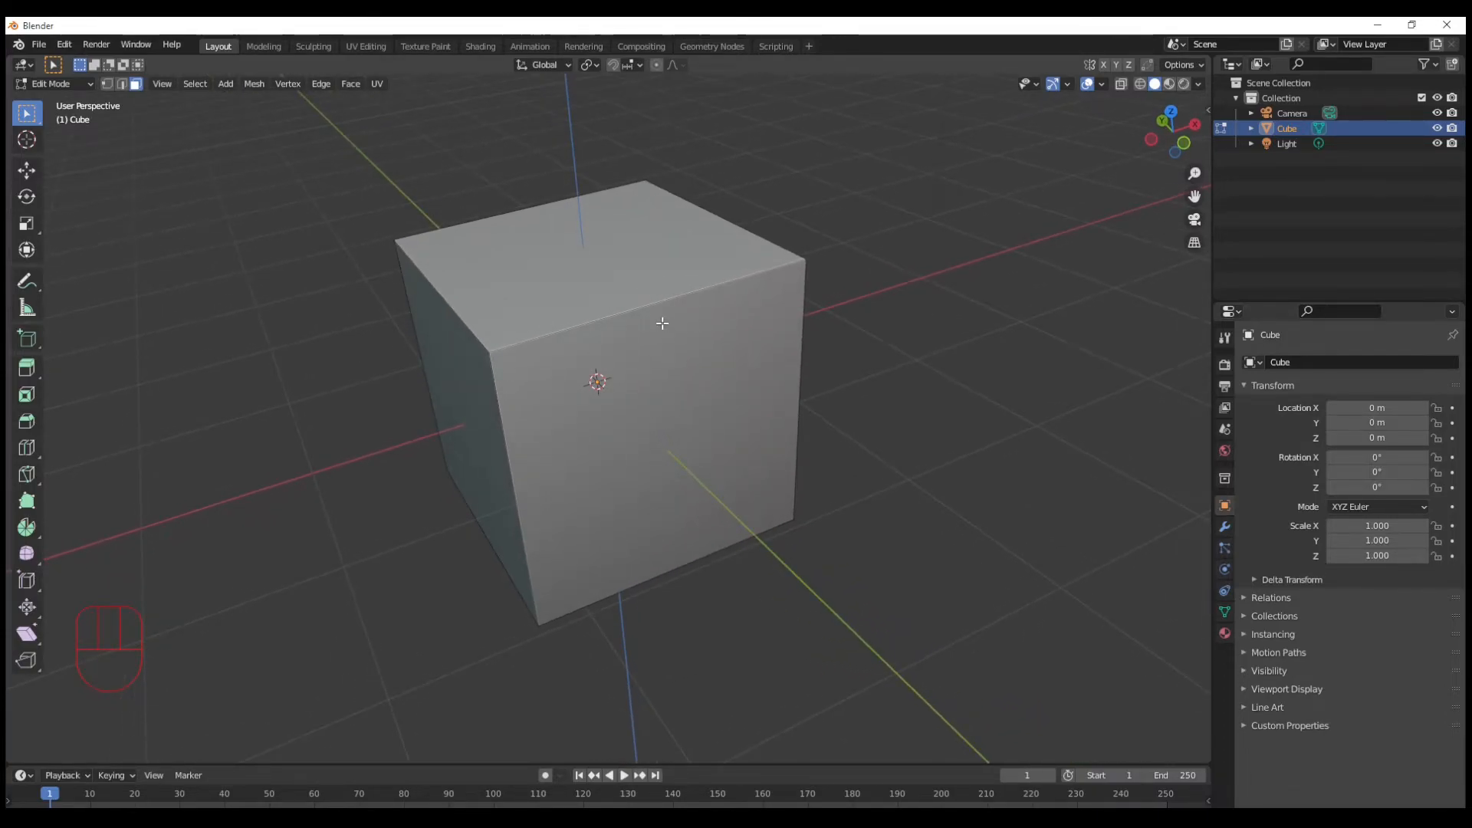
{"action": "left_click", "coordinate": [625, 255]}
{"action": "key", "text": "s"}
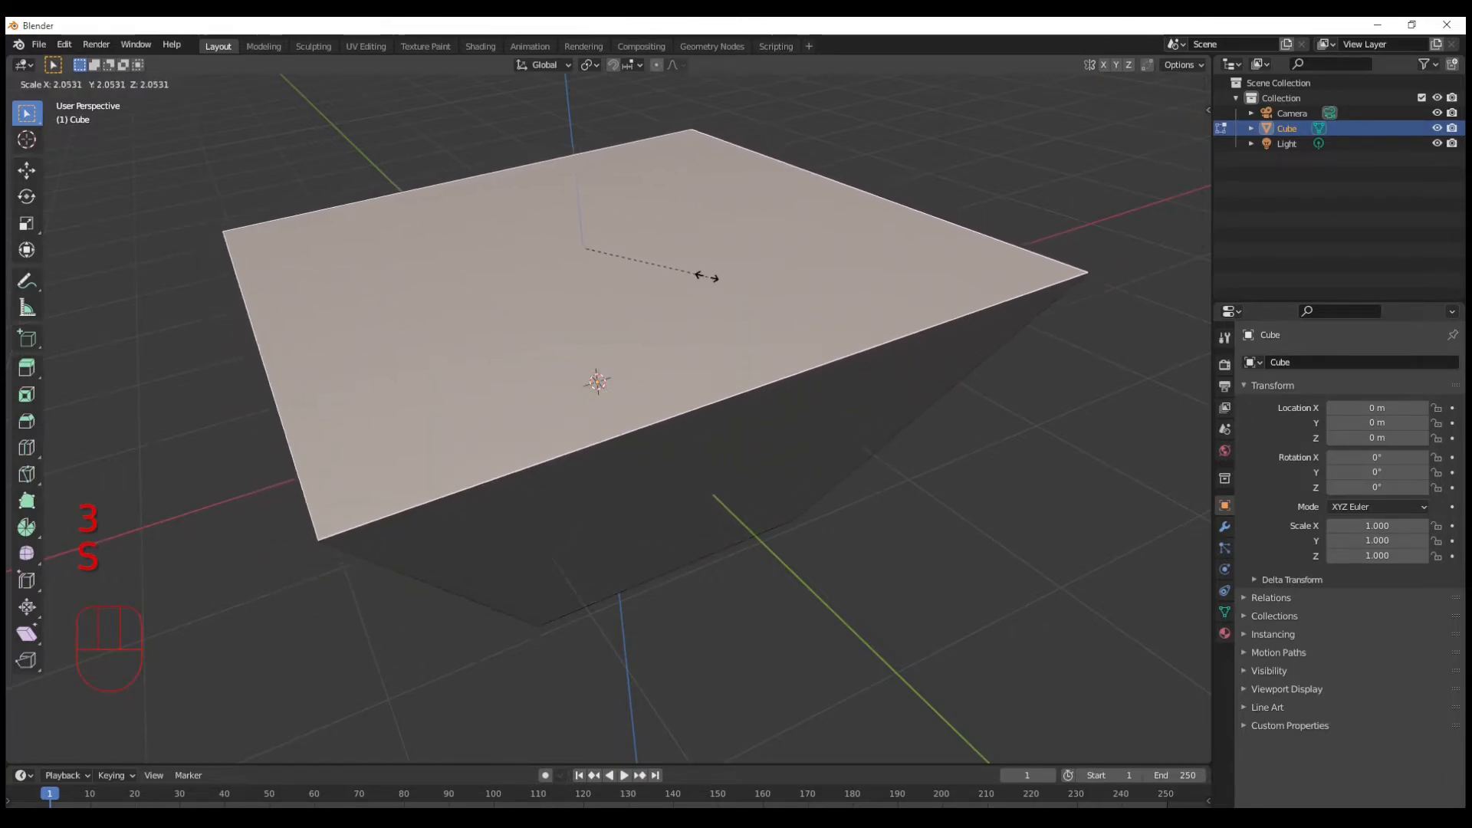
{"action": "left_click", "coordinate": [694, 275]}
- Inset the enlarged top face by about 0.37 m
{"action": "middle_click_drag", "start_coordinate": [725, 479], "coordinate": [640, 364]}
{"action": "key", "text": "i"}
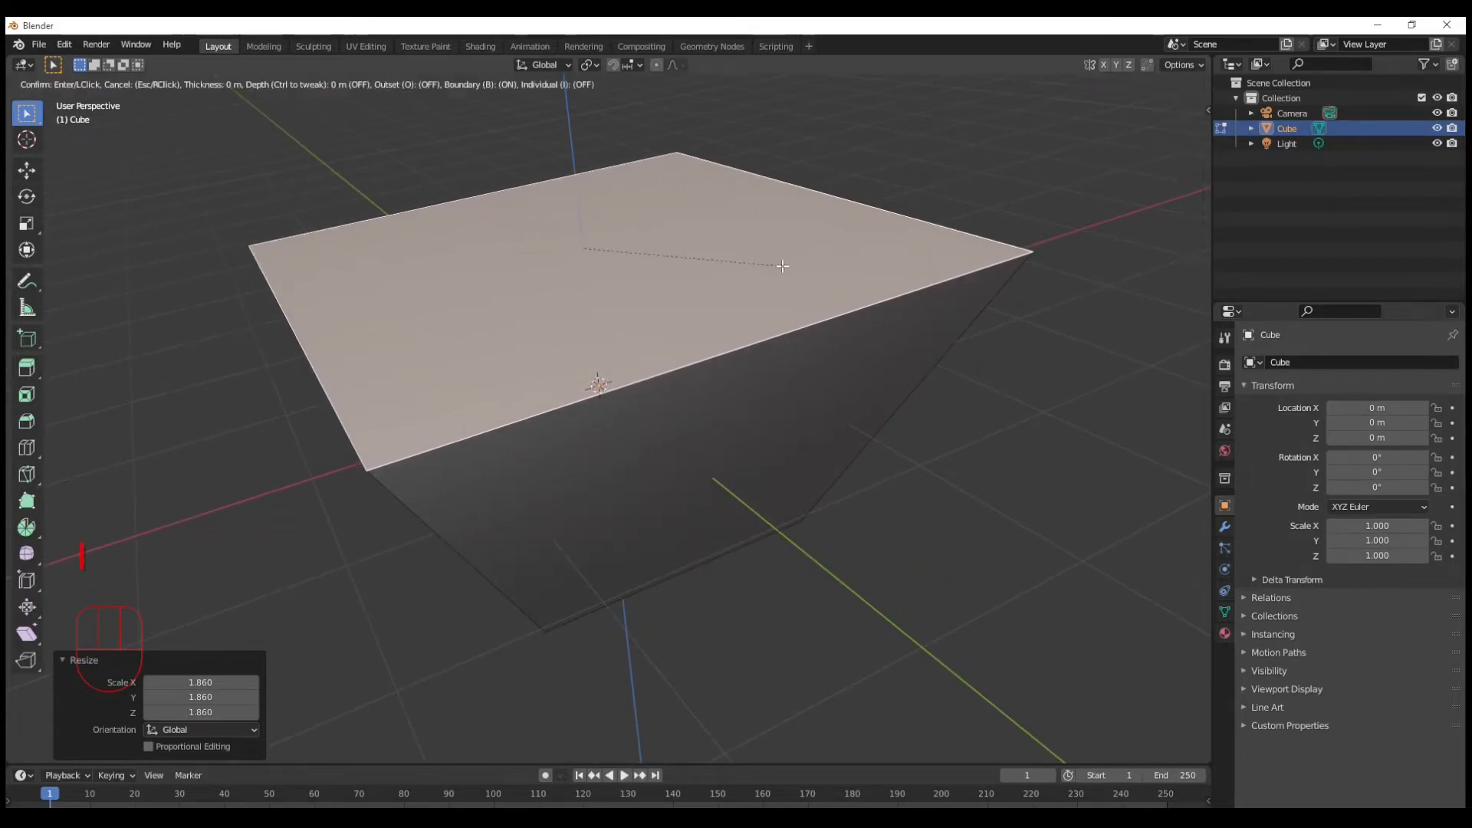
{"action": "left_click", "coordinate": [730, 262]}
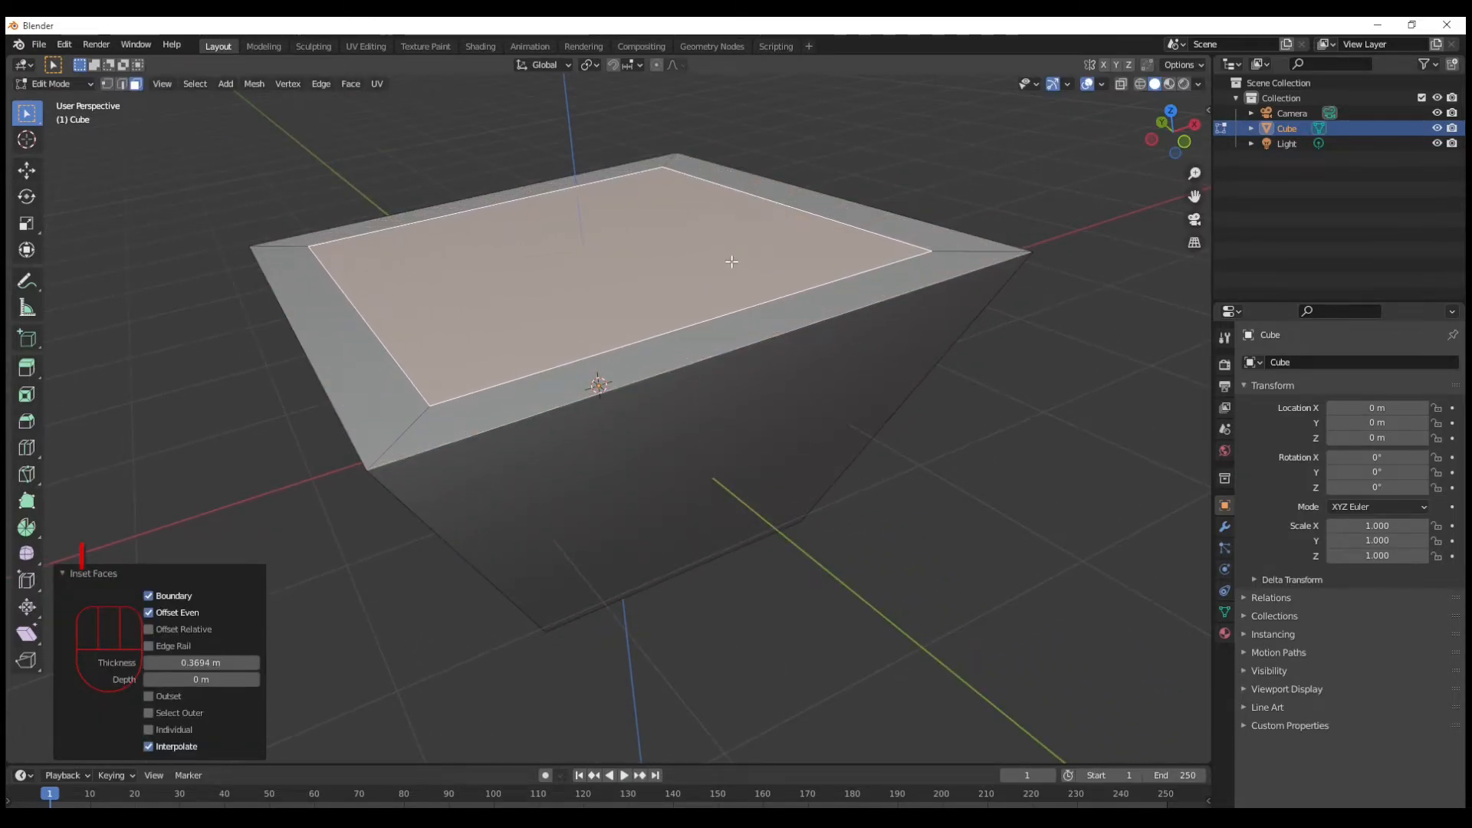
- Extrude the inset face down about 0.42 m, and scale it to about 0.84 to taper the cavity's walls
{"action": "key", "text": "e"}
{"action": "left_click", "coordinate": [765, 303]}
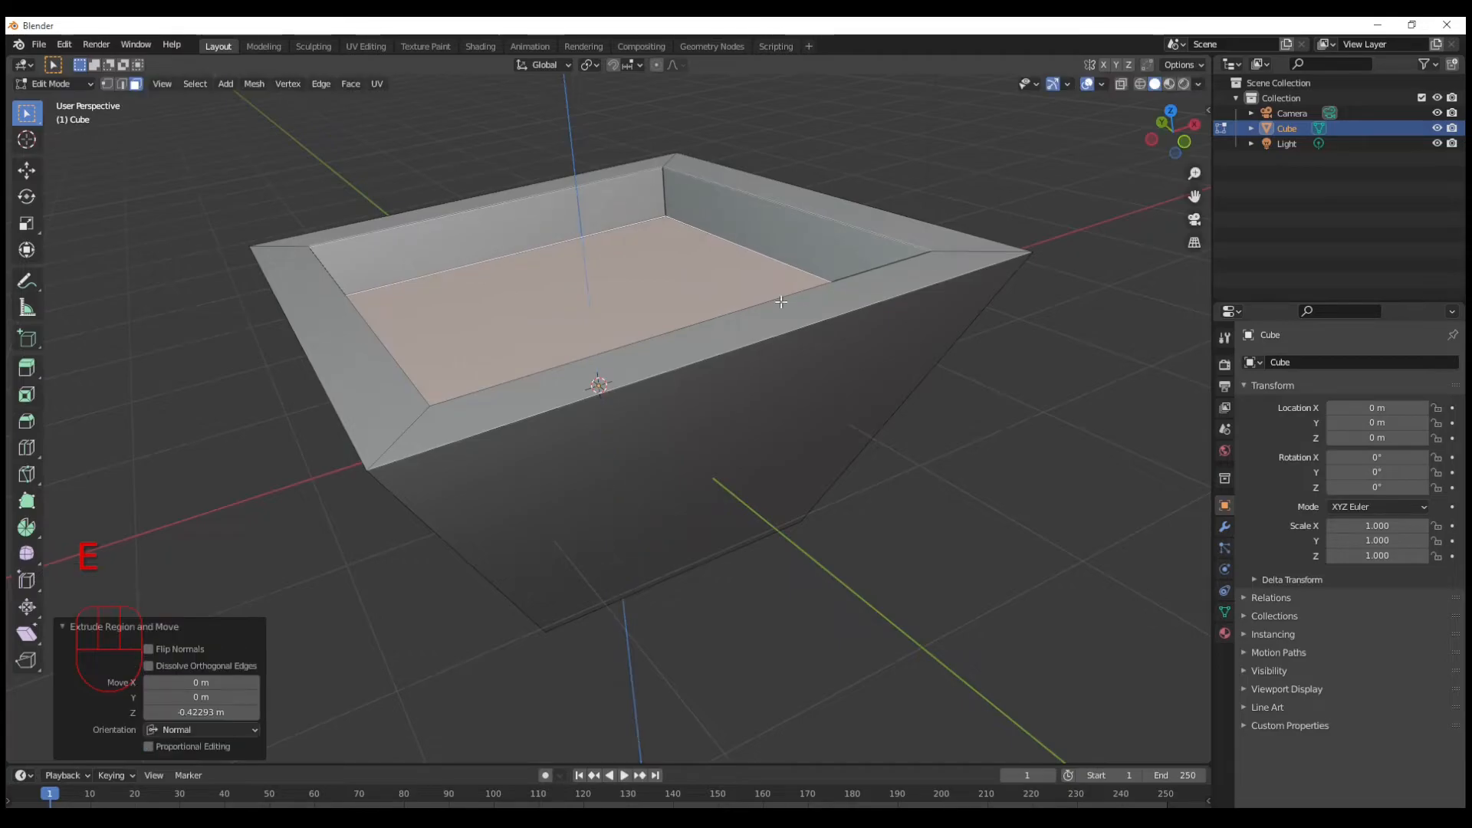
{"action": "key", "text": "s"}
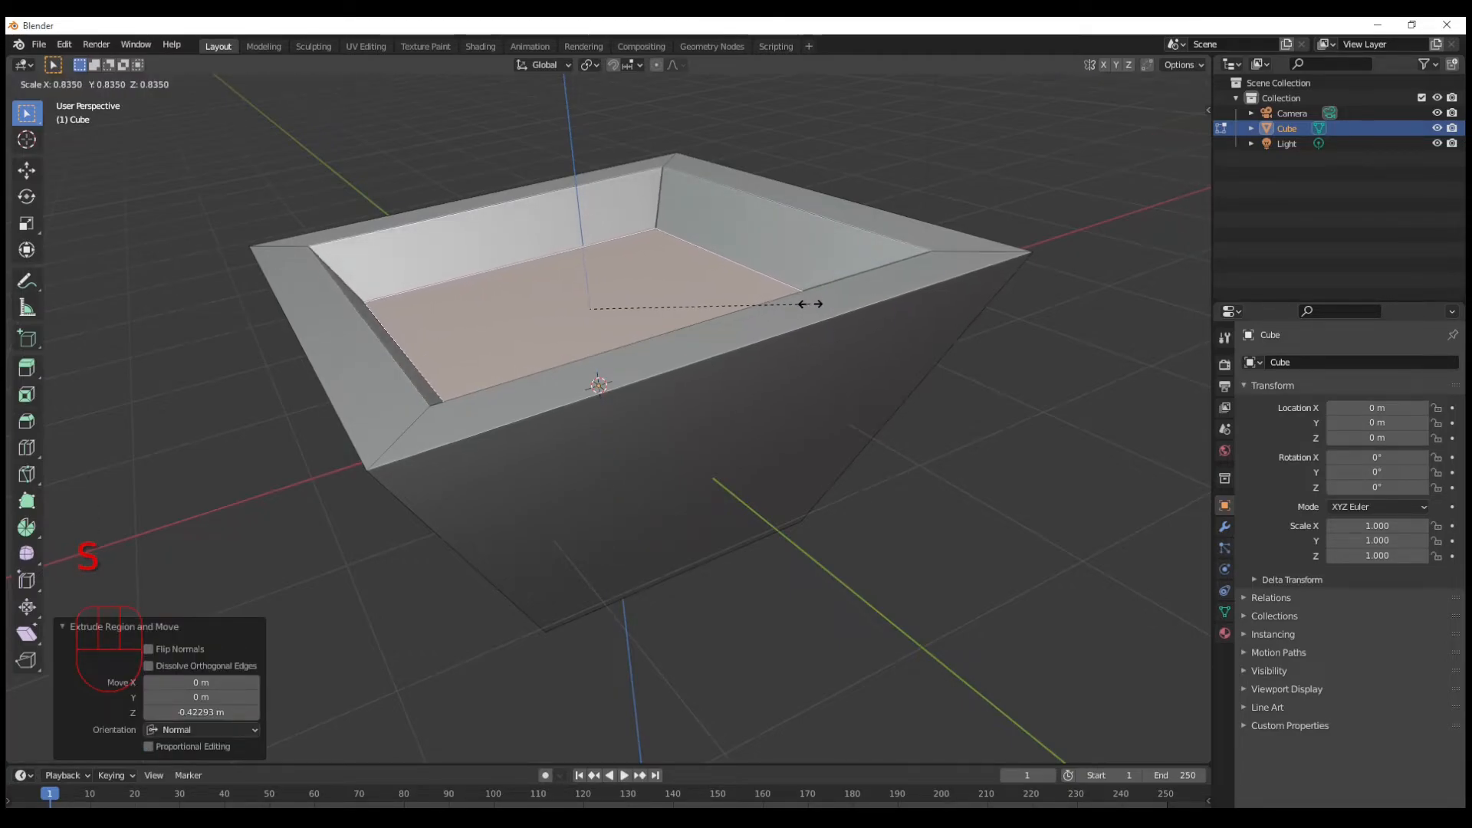
{"action": "left_click", "coordinate": [810, 305]}
{"action": "middle_click_drag", "start_coordinate": [810, 305], "coordinate": [884, 303]}
{"action": "left_click", "coordinate": [849, 483]}
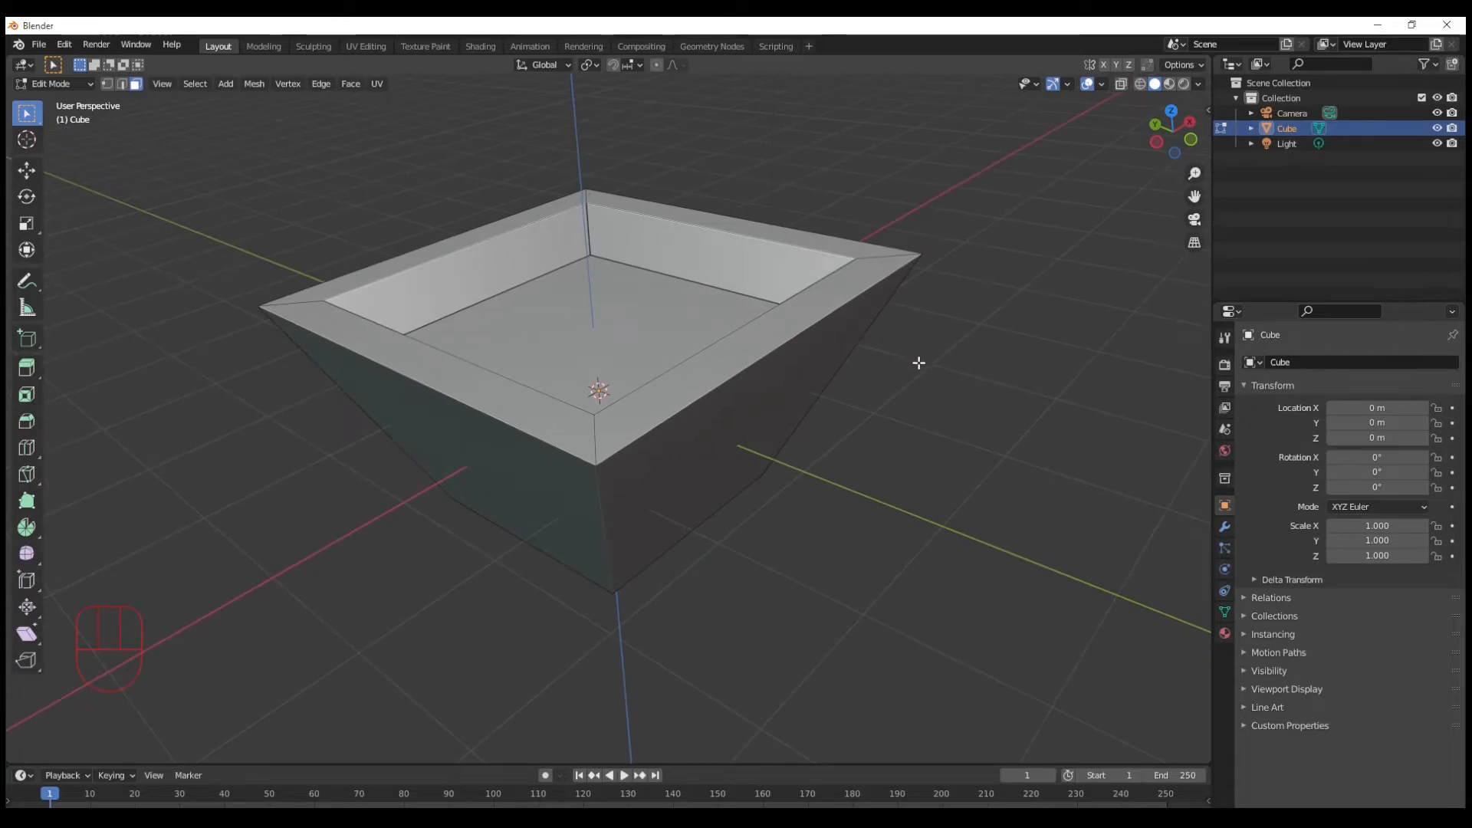
- Bevel the edge loop around the container's outer rim about 0.069 m wide with 4 segments
{"action": "middle_click_drag", "start_coordinate": [748, 429], "coordinate": [757, 490]}
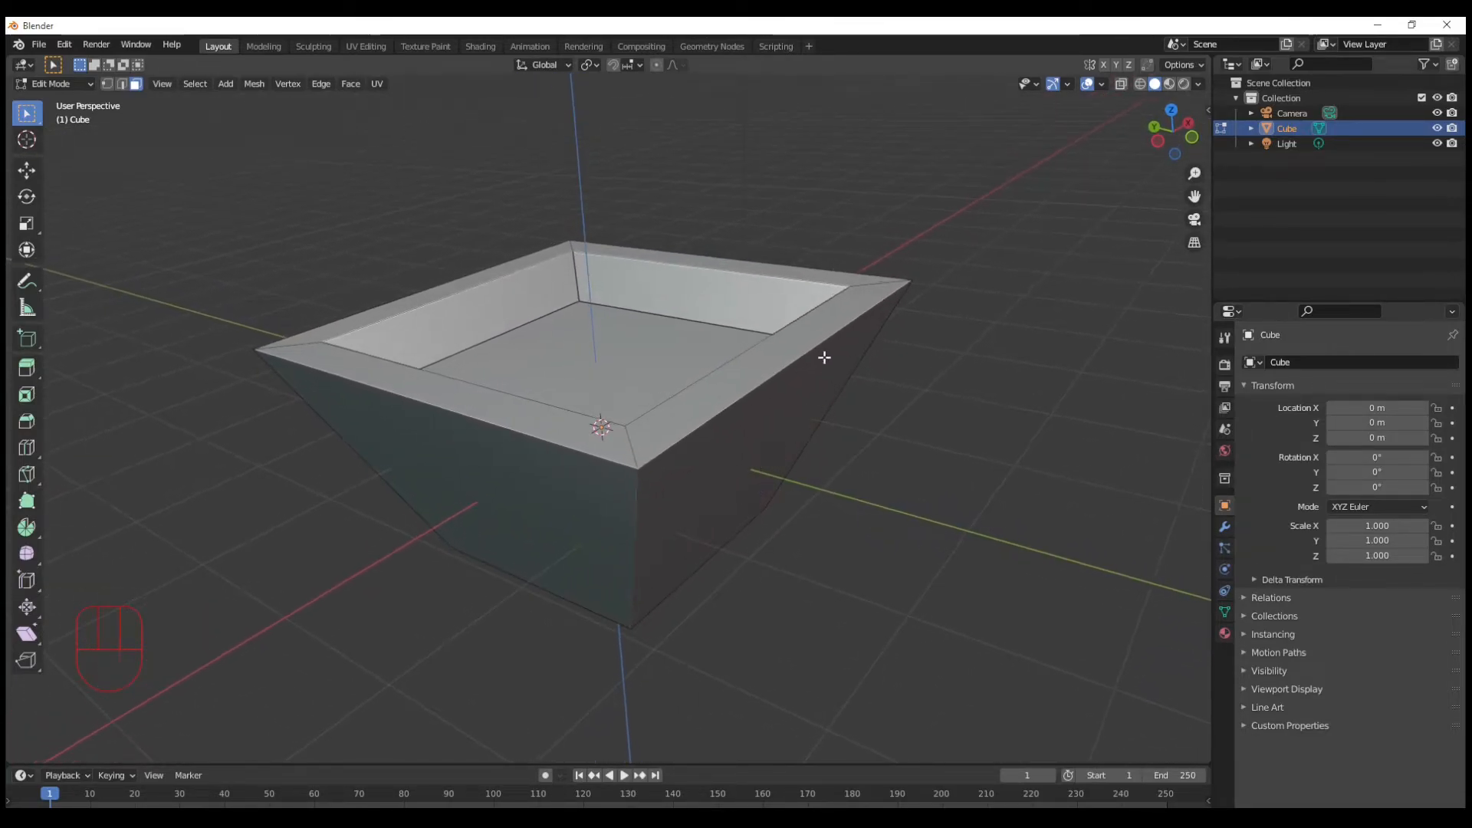
{"action": "scroll", "coordinate": [838, 332], "scroll_direction": "up", "scroll_amount": 2}
{"action": "scroll", "coordinate": [844, 406], "scroll_direction": "down", "scroll_amount": 2}
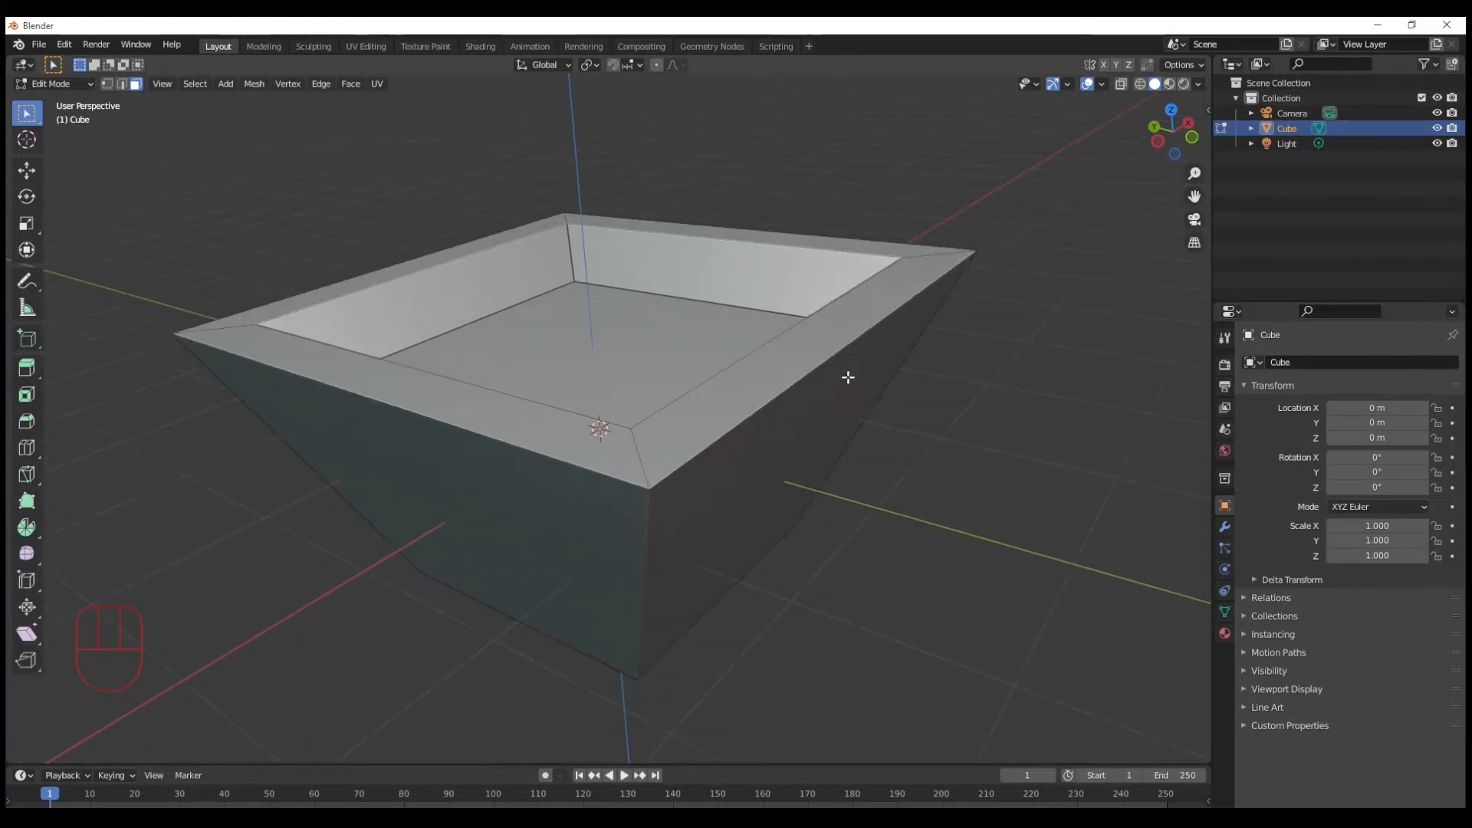
{"action": "middle_click_drag", "start_coordinate": [779, 462], "coordinate": [773, 465]}
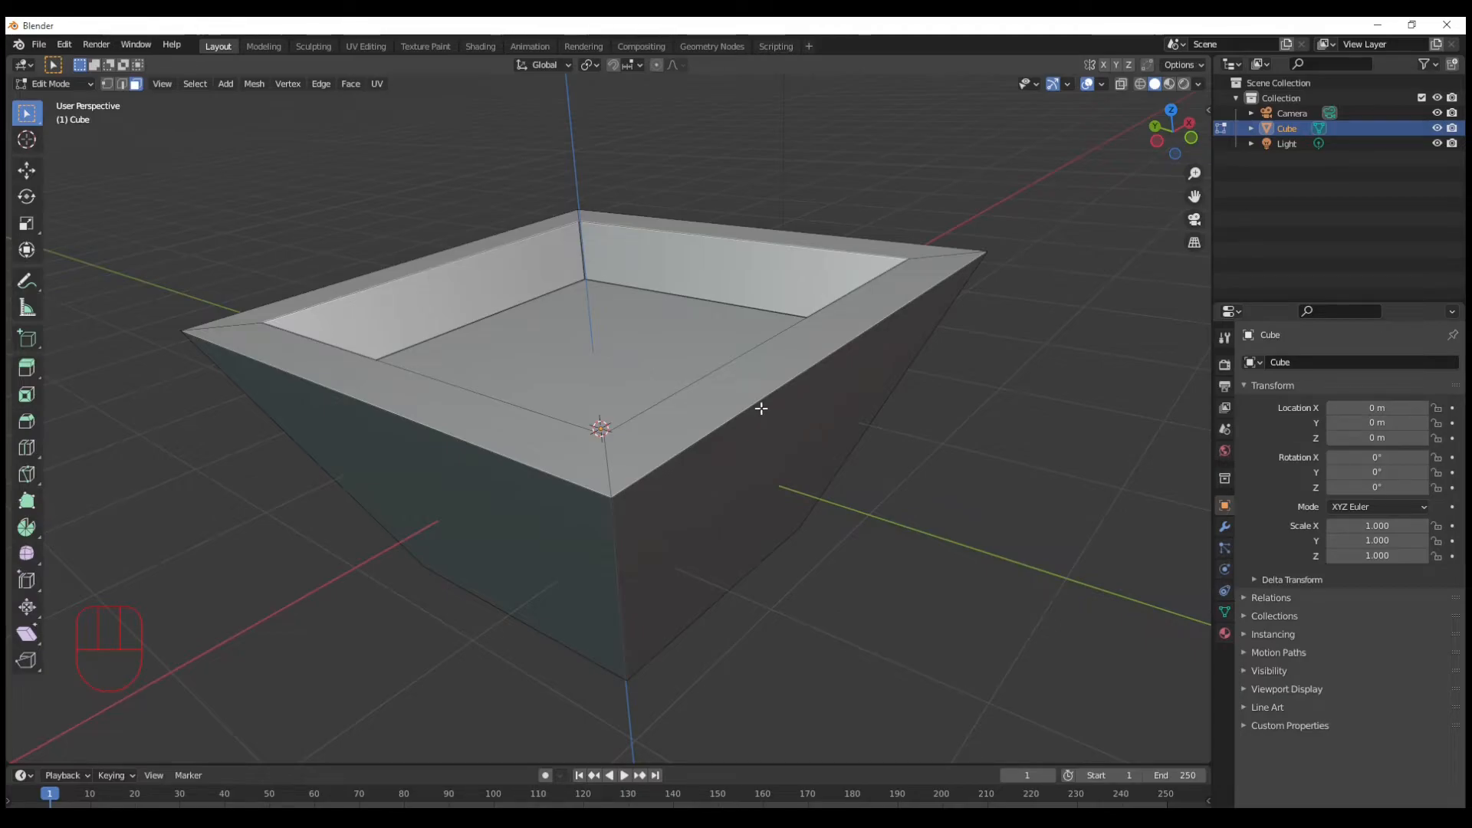
{"action": "key", "text": "2"}
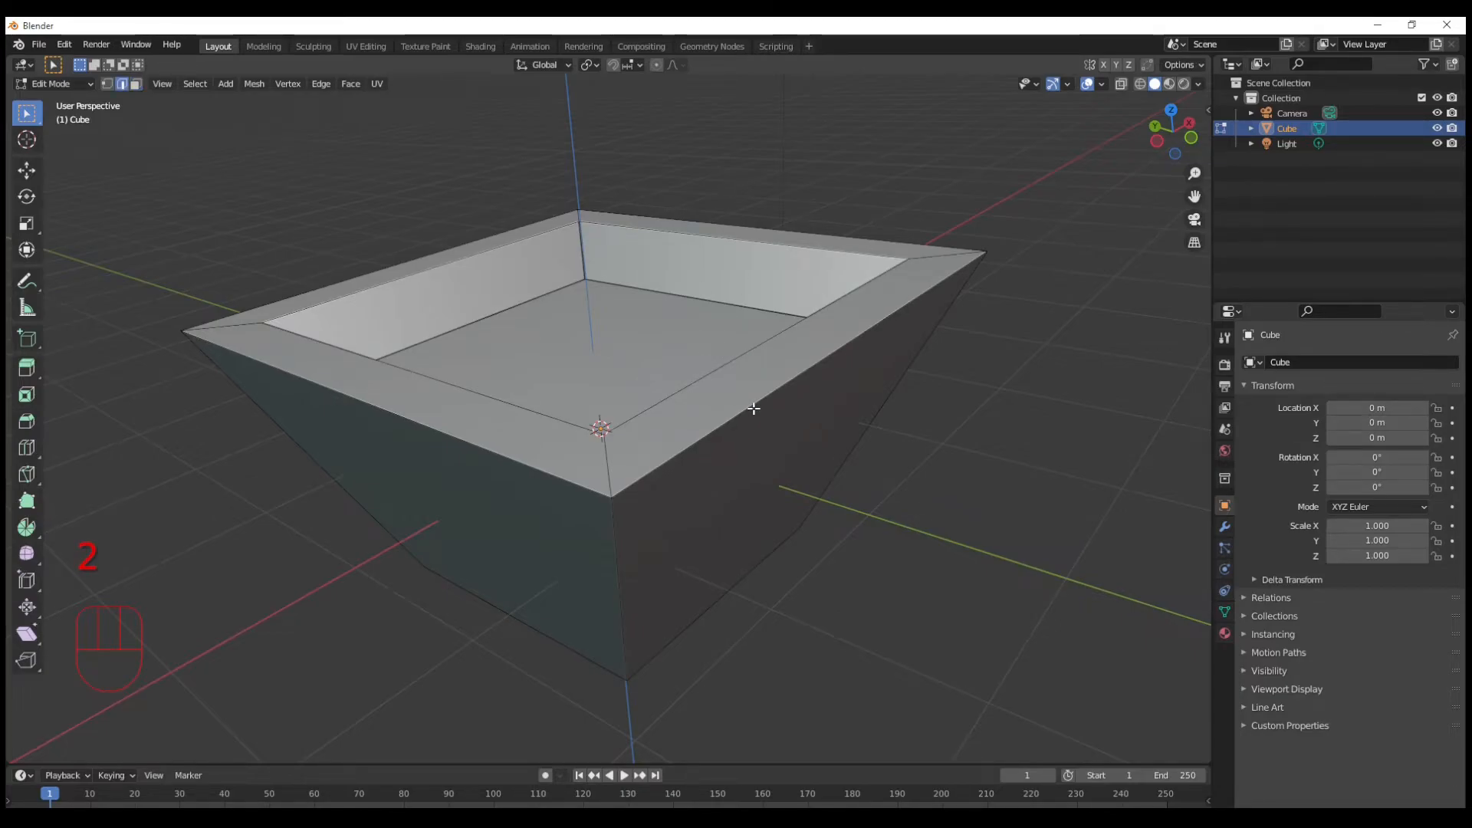
{"action": "left_click", "coordinate": [746, 409], "text": "alt"}
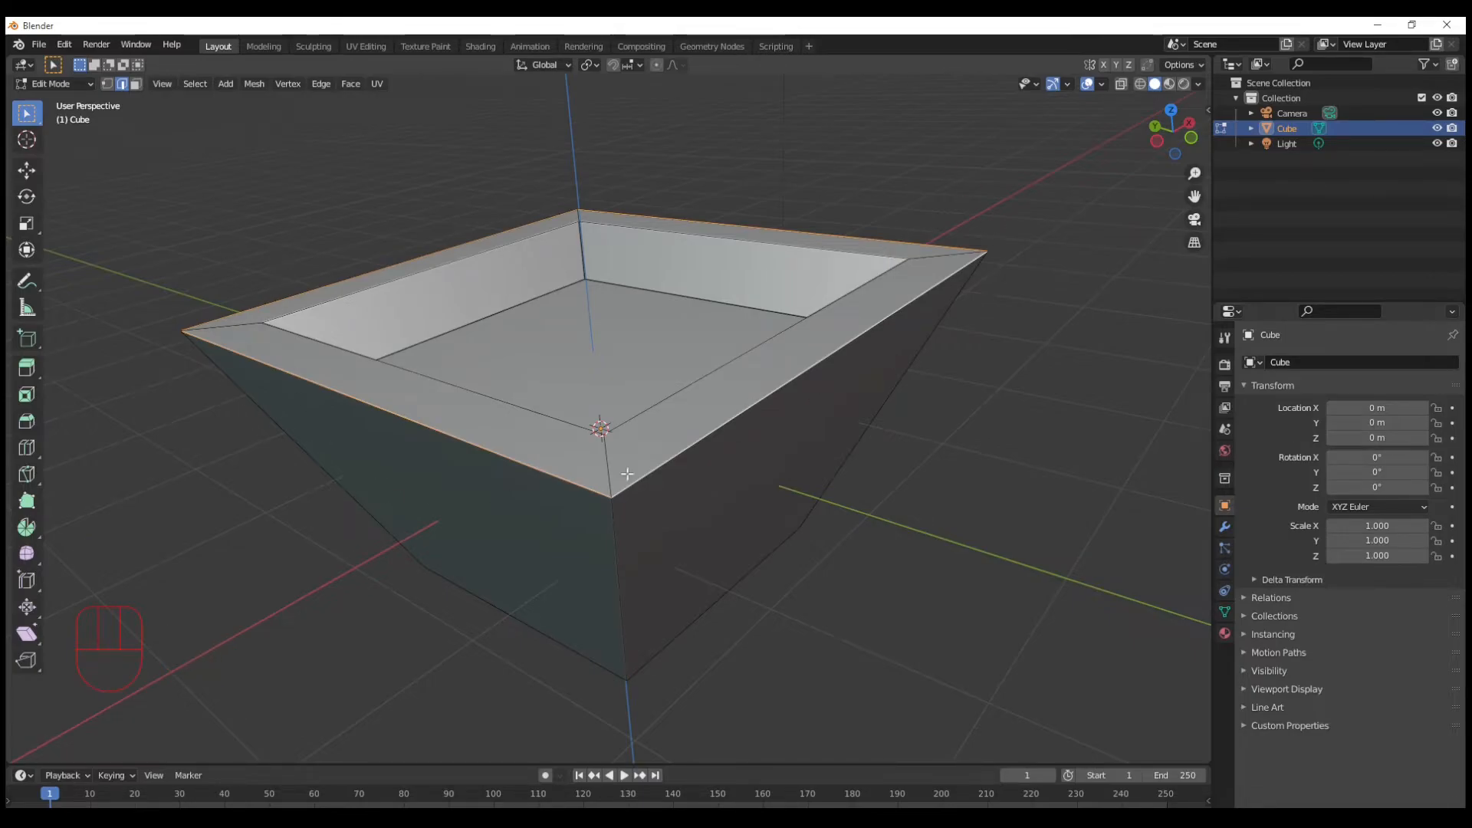
{"action": "key", "text": "ctrl+b"}
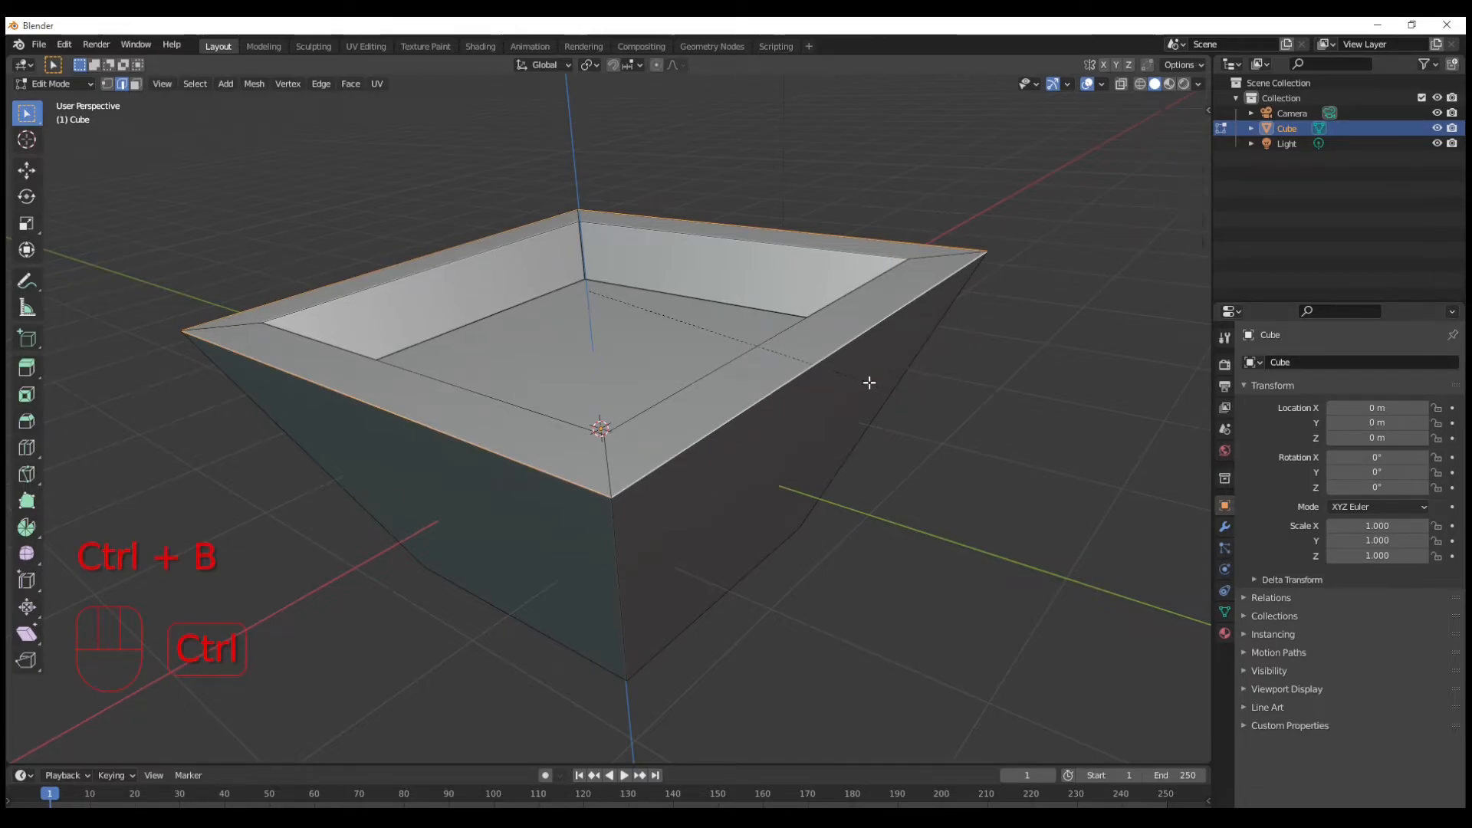
{"action": "scroll", "coordinate": [864, 509], "scroll_direction": "up", "scroll_amount": 3}
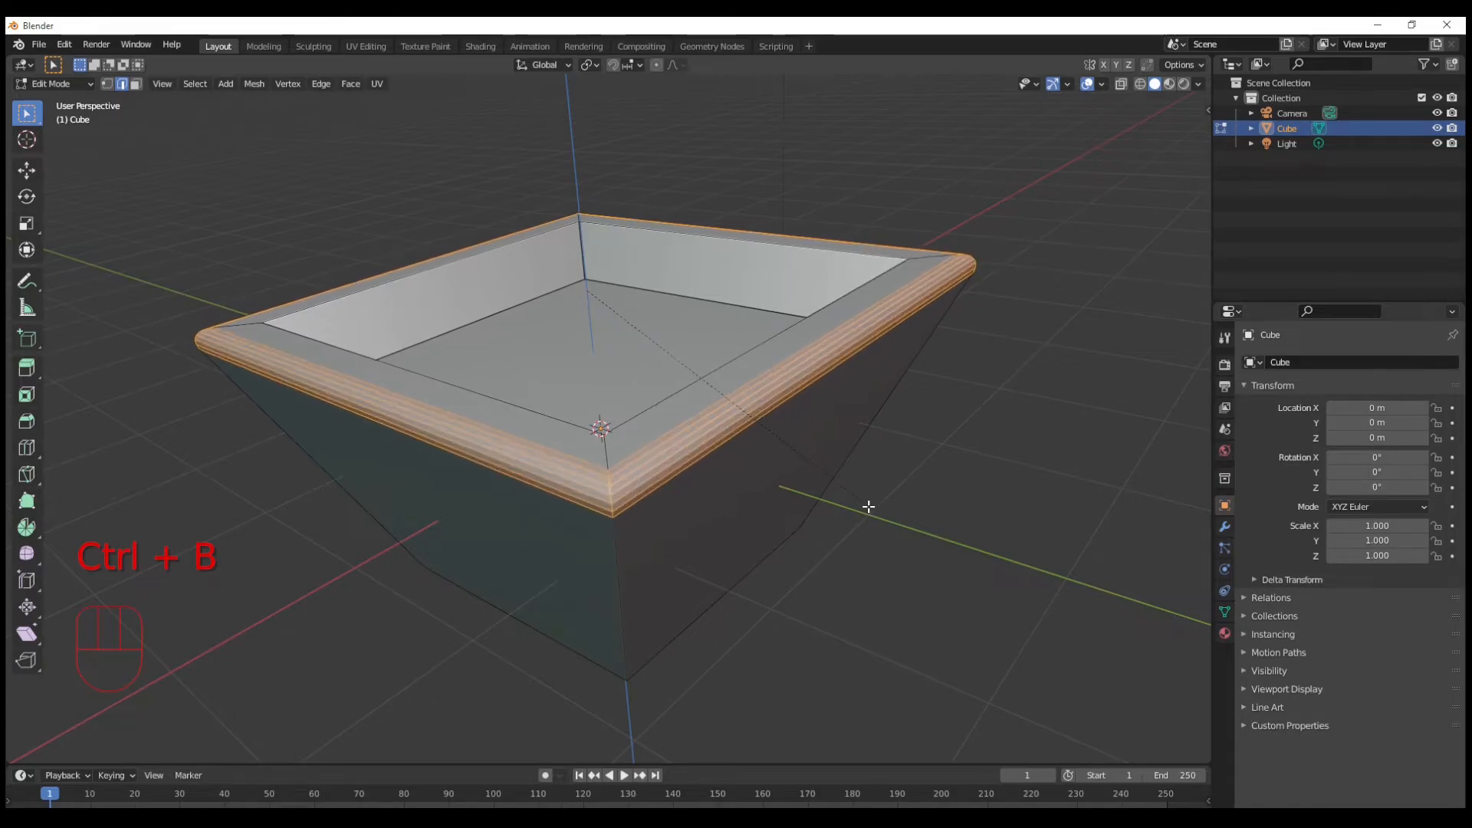
{"action": "scroll", "coordinate": [851, 504], "scroll_direction": "down", "scroll_amount": 4}
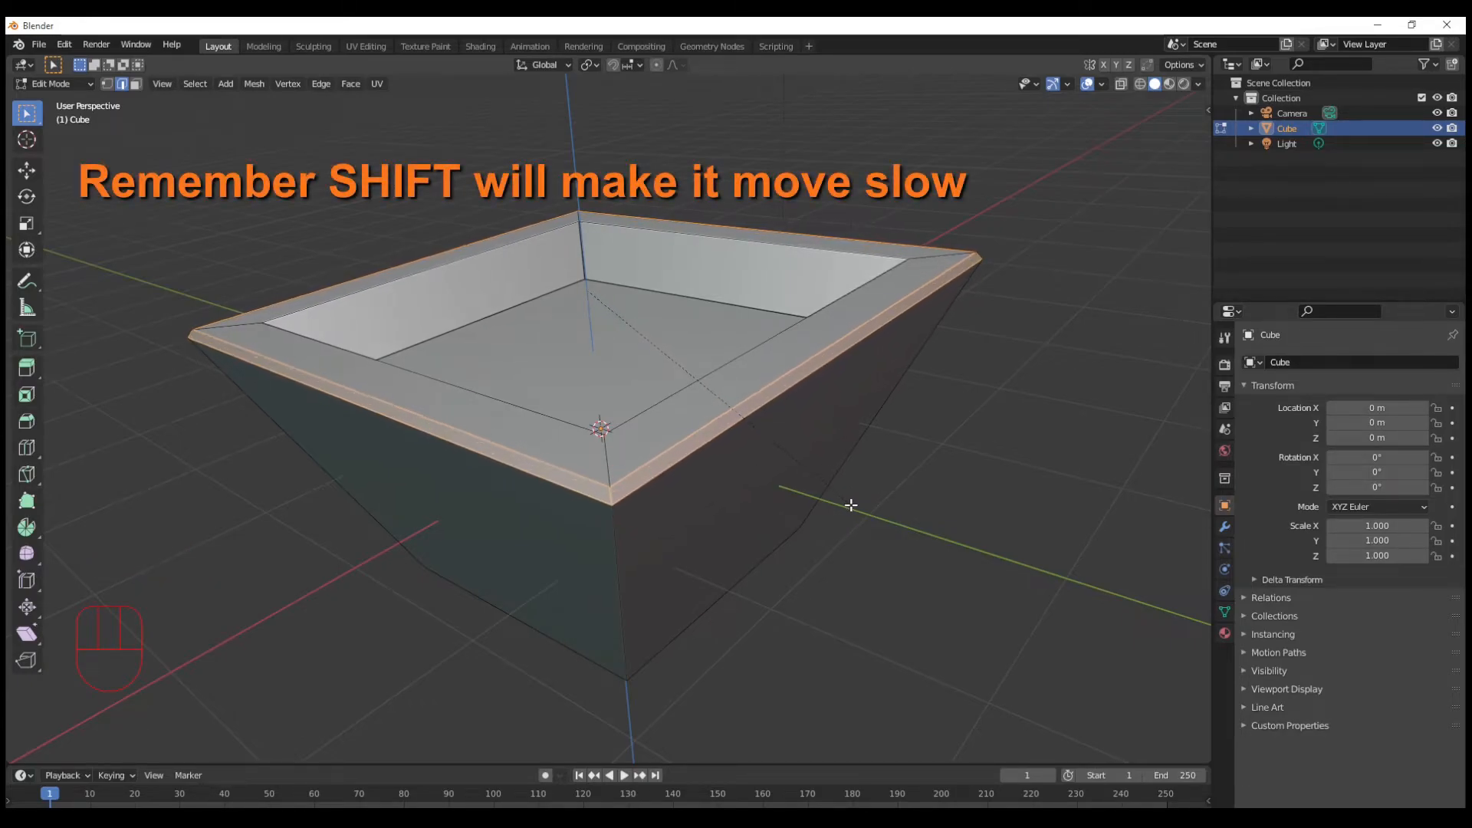
{"action": "scroll", "coordinate": [851, 506], "scroll_direction": "up", "scroll_amount": 3}
{"action": "left_click", "coordinate": [851, 506]}
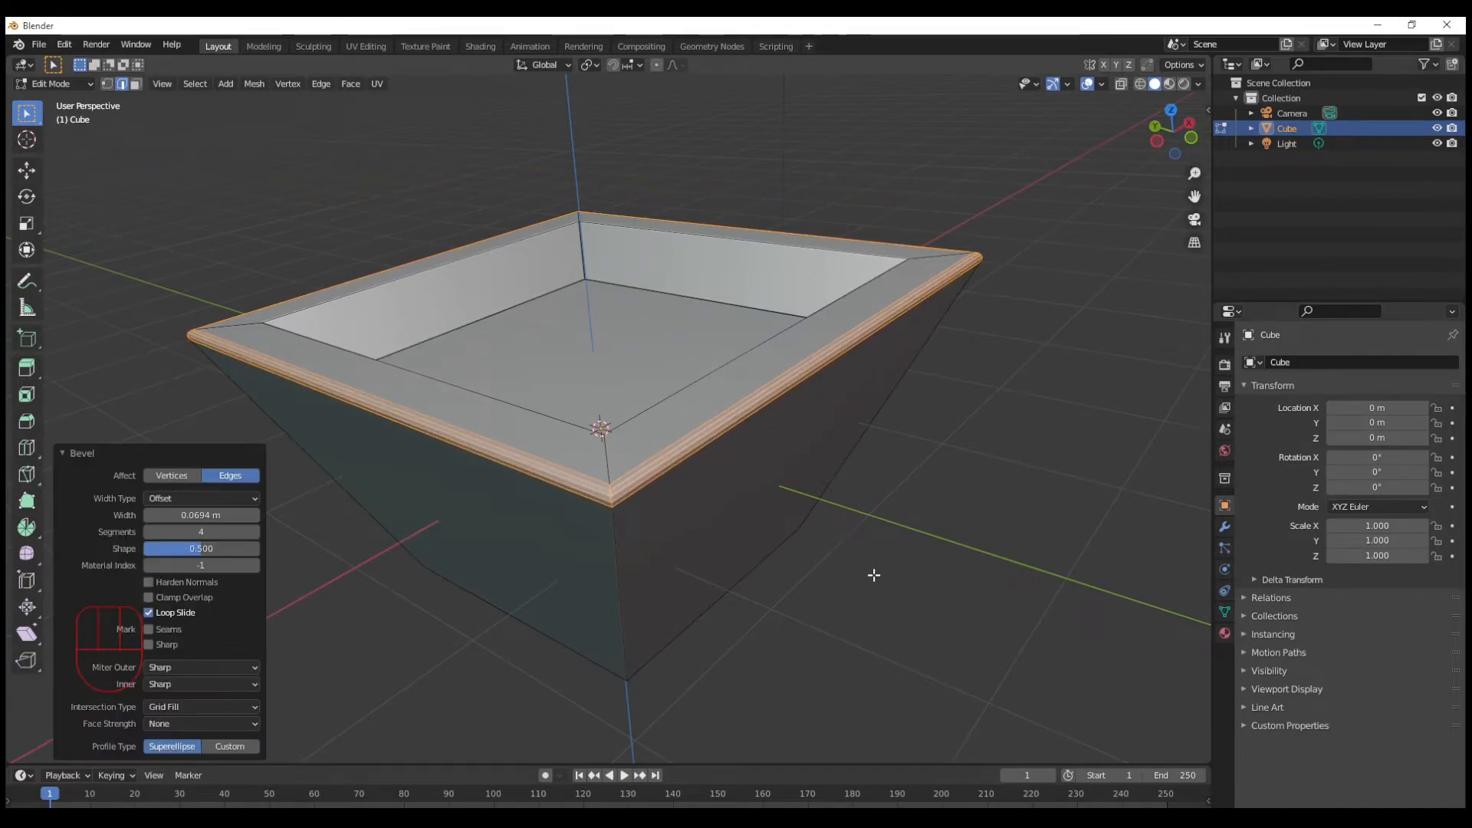
- Try edge and edge-loop selection on the cavity's floor border and its inner rim
{"action": "middle_click_drag", "start_coordinate": [873, 577], "coordinate": [633, 454]}
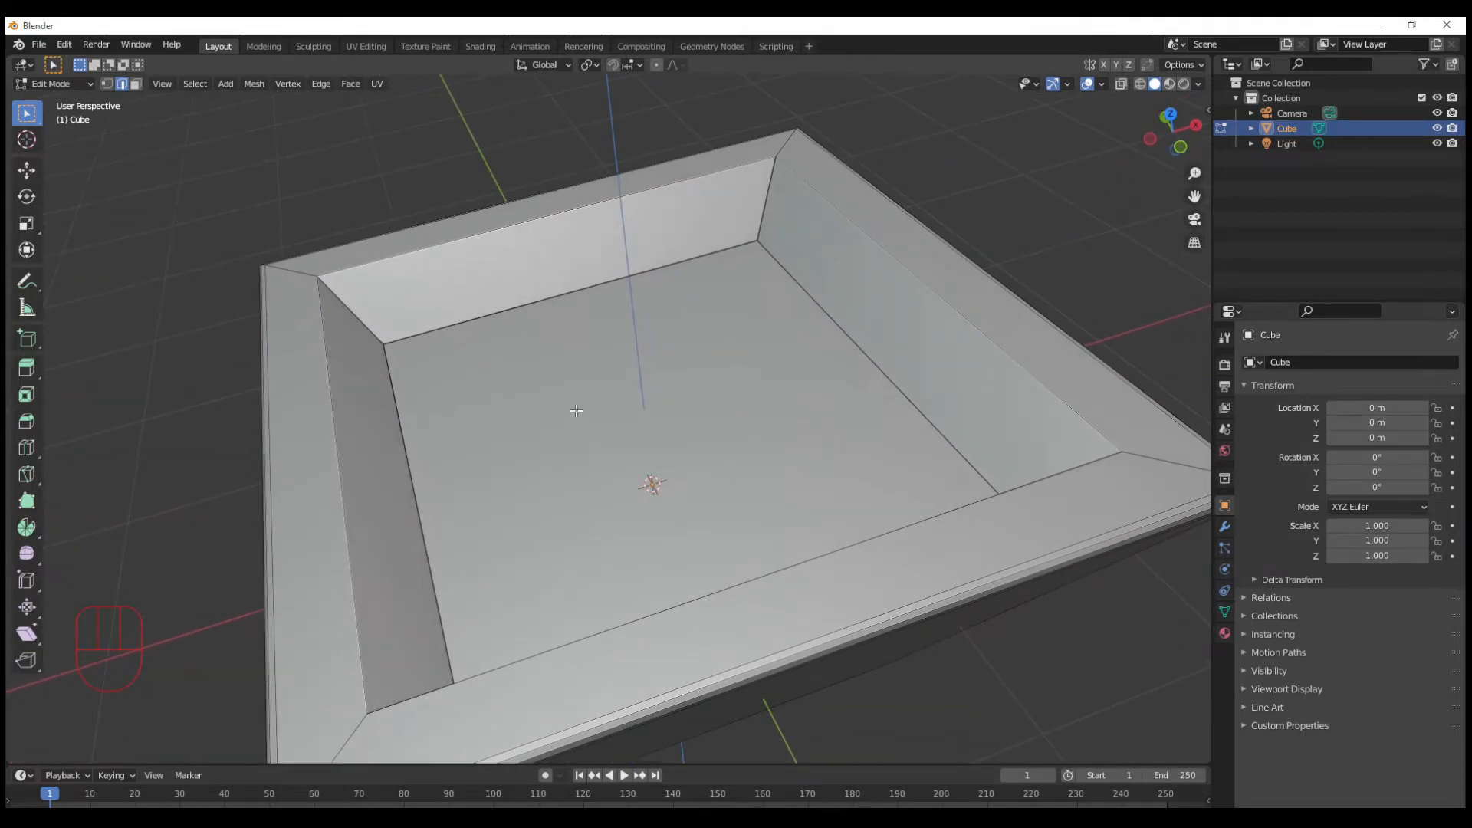
{"action": "middle_click_drag", "start_coordinate": [494, 404], "coordinate": [390, 412]}
{"action": "left_click", "coordinate": [397, 405]}
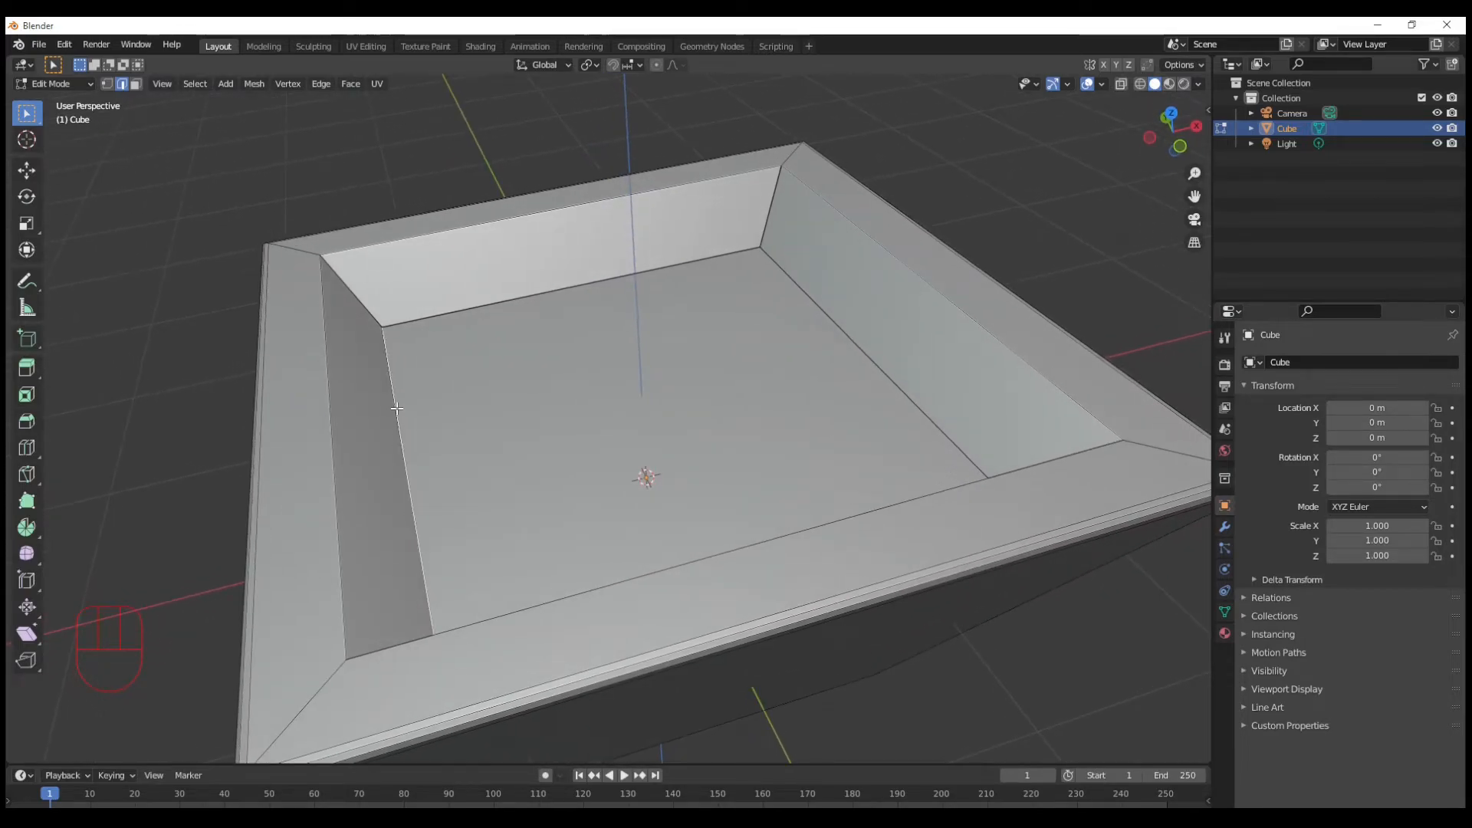
{"action": "left_click", "coordinate": [416, 321], "text": "alt"}
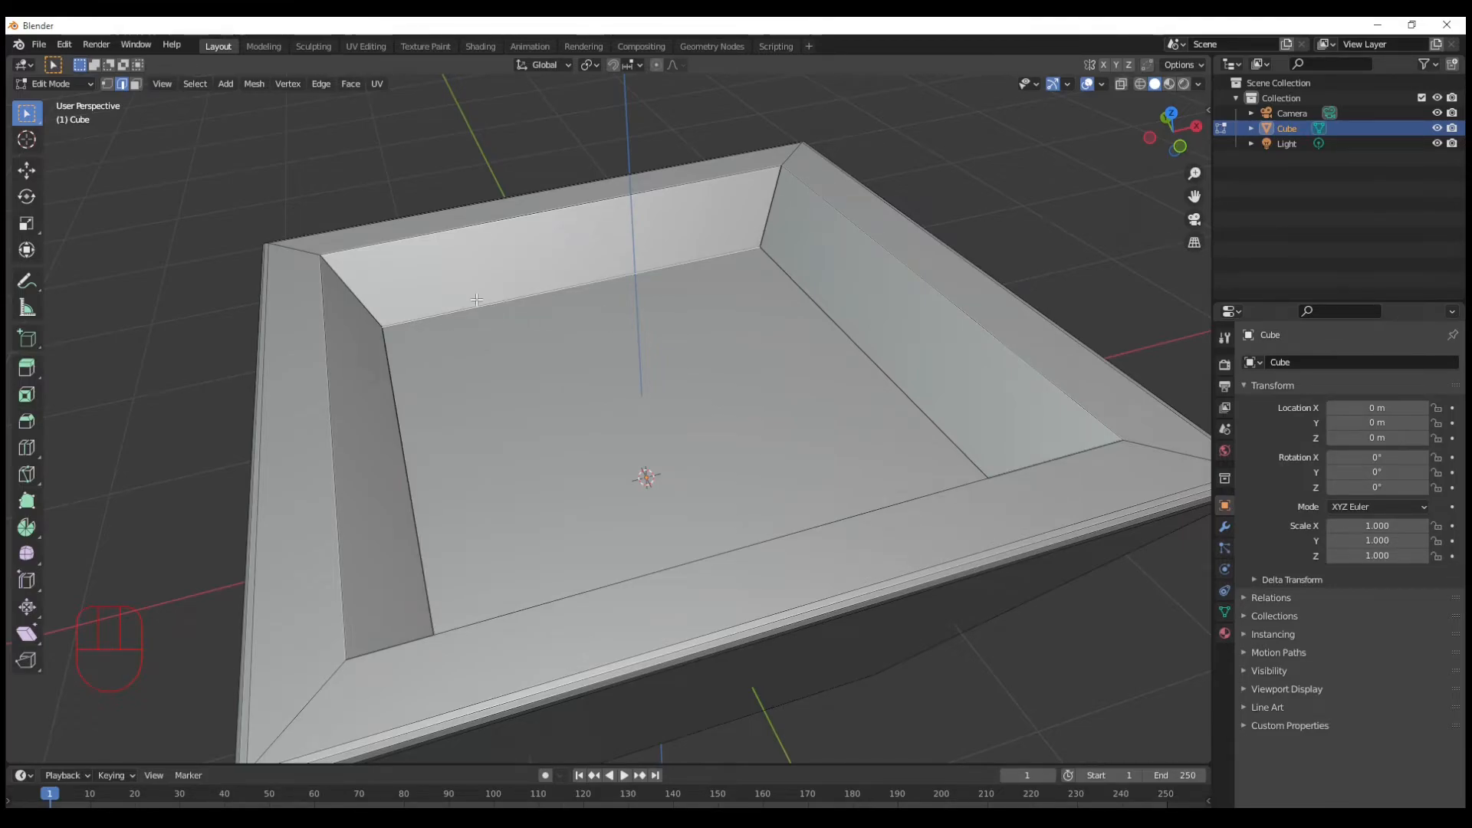
{"action": "left_click", "coordinate": [324, 326], "text": "alt"}
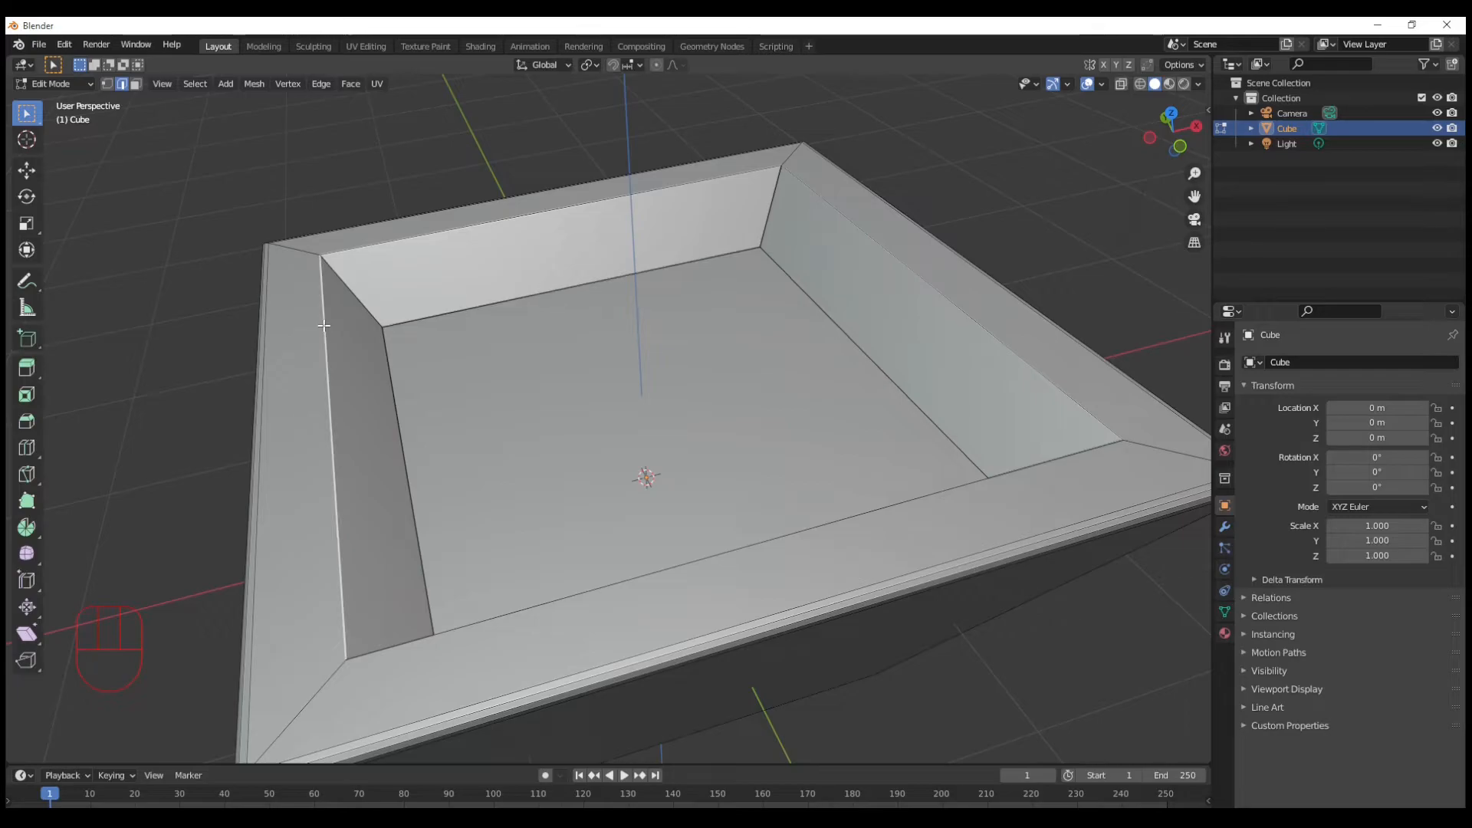
{"action": "left_click", "coordinate": [323, 326], "text": "alt"}
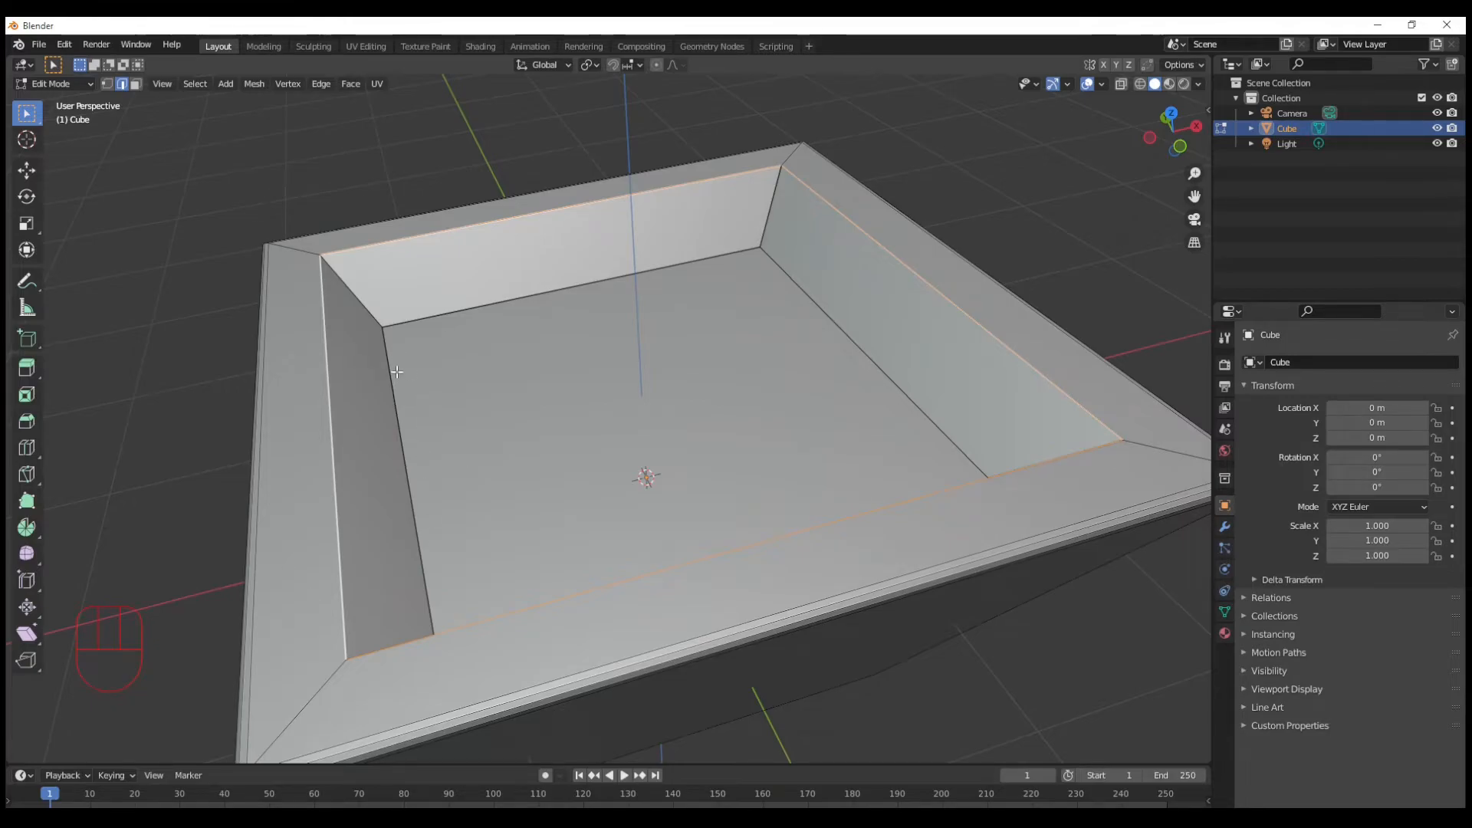
- Examine the cavity's inner rim and the corners where its walls meet the floor
{"action": "middle_click_drag", "start_coordinate": [411, 352], "coordinate": [494, 318]}
{"action": "middle_click_drag", "start_coordinate": [563, 347], "coordinate": [583, 349], "text": "shift"}
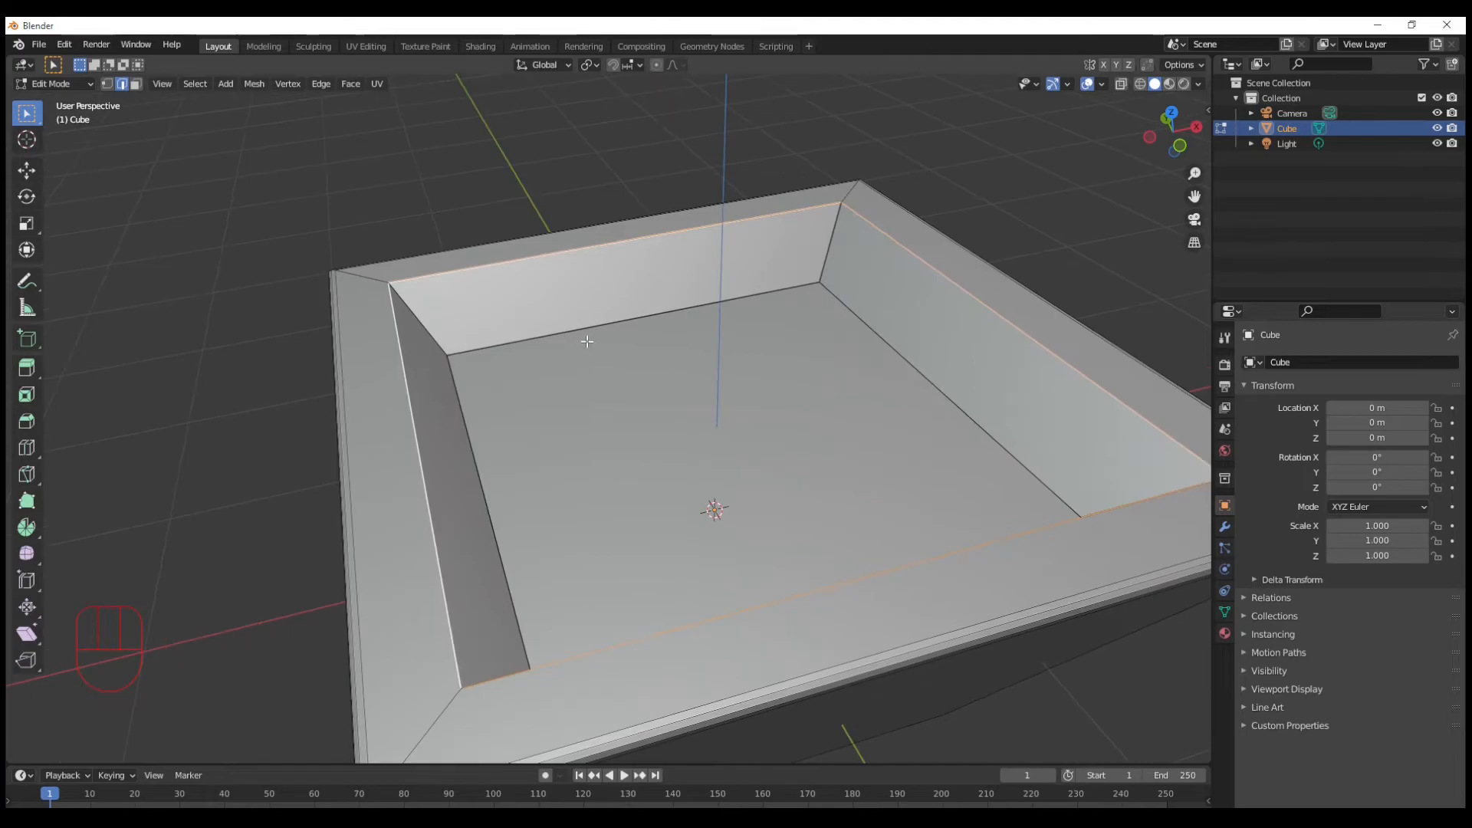
{"action": "middle_click_drag", "start_coordinate": [636, 393], "coordinate": [637, 404]}
{"action": "middle_click_drag", "start_coordinate": [347, 465], "coordinate": [325, 466]}
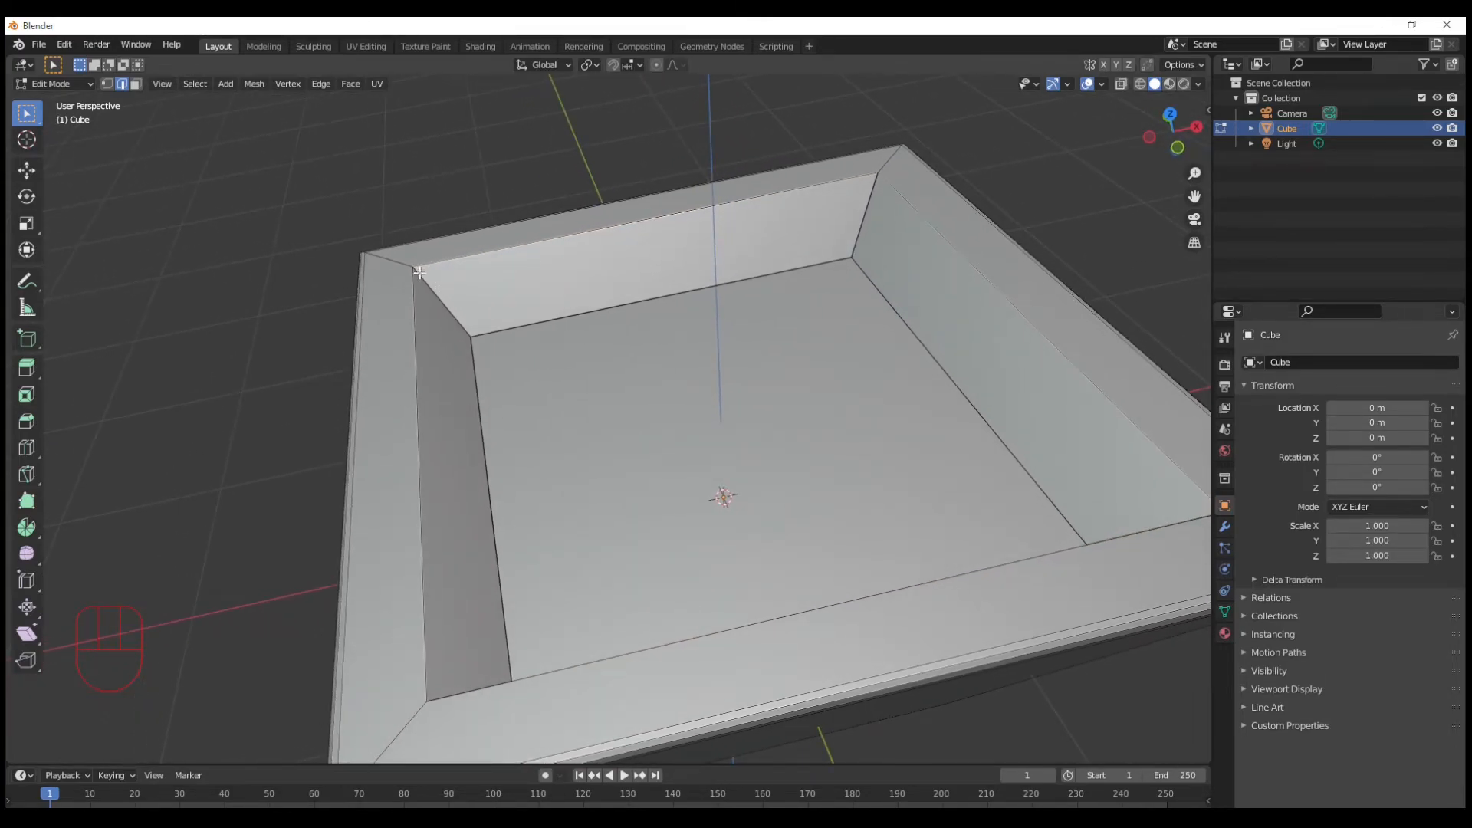
{"action": "middle_click_drag", "start_coordinate": [435, 283], "coordinate": [437, 295]}
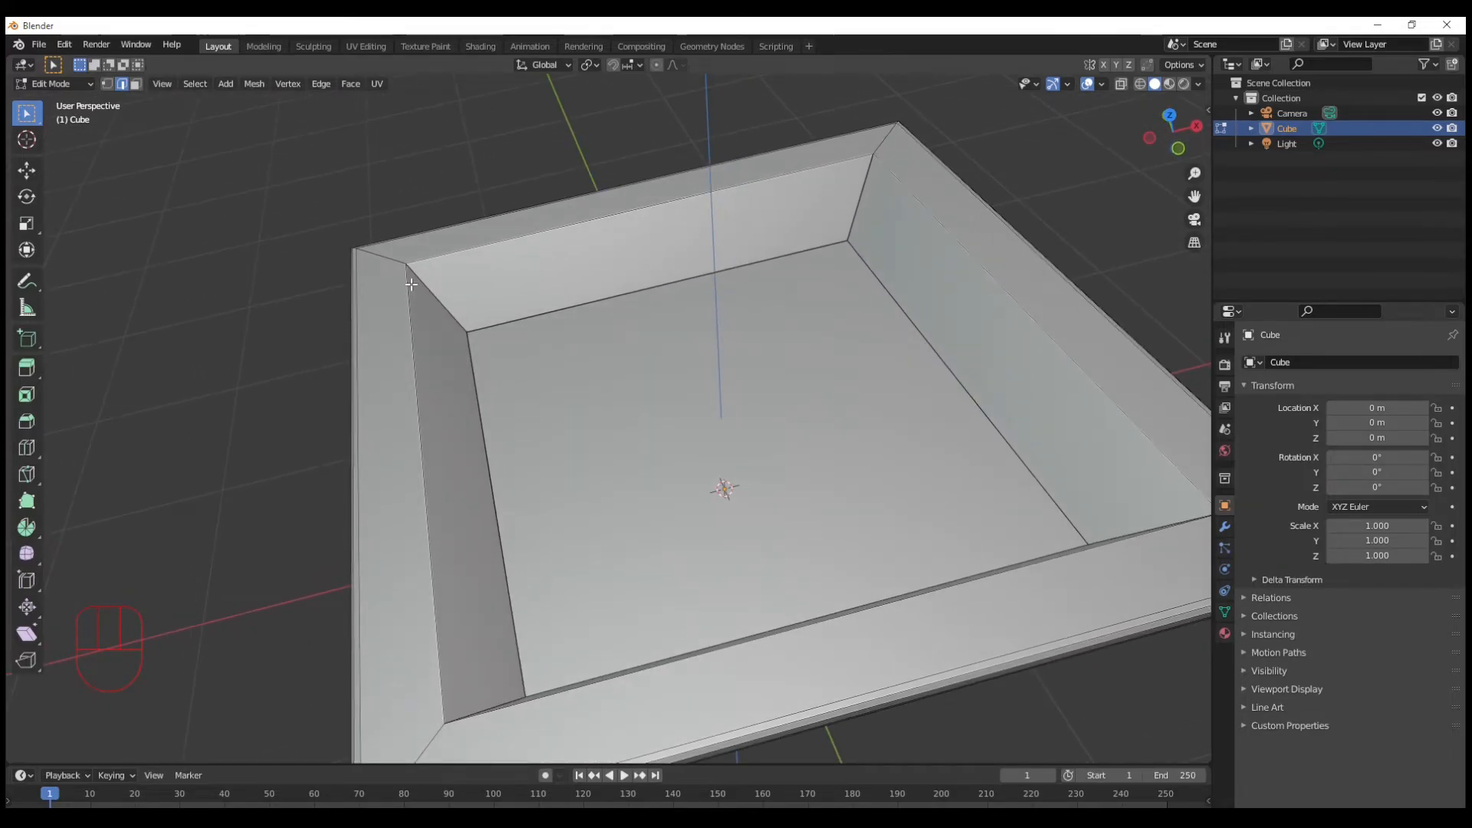
{"action": "middle_click_drag", "start_coordinate": [409, 290], "coordinate": [466, 345]}
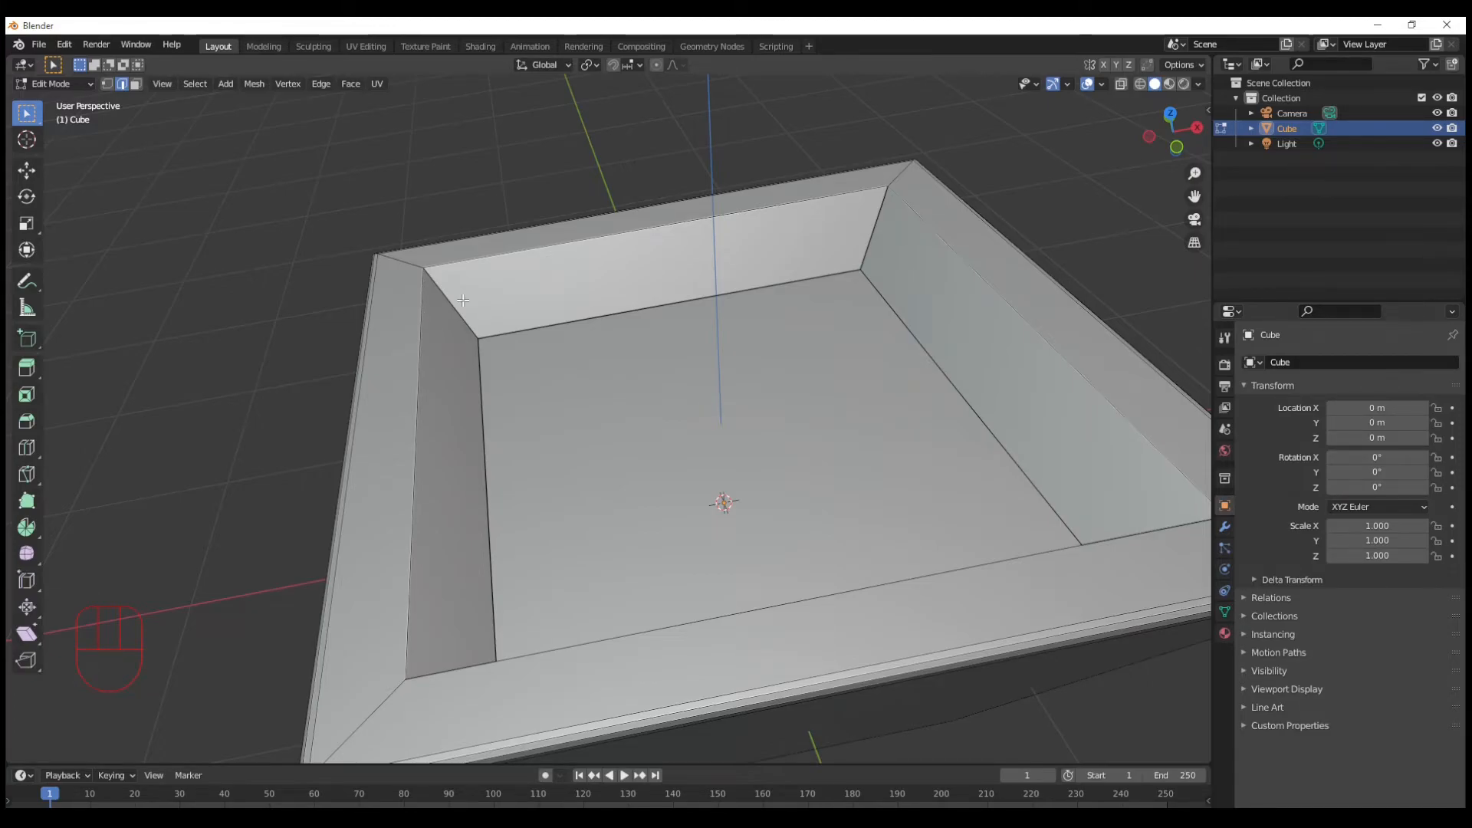
{"action": "middle_click_drag", "start_coordinate": [487, 356], "coordinate": [580, 299]}
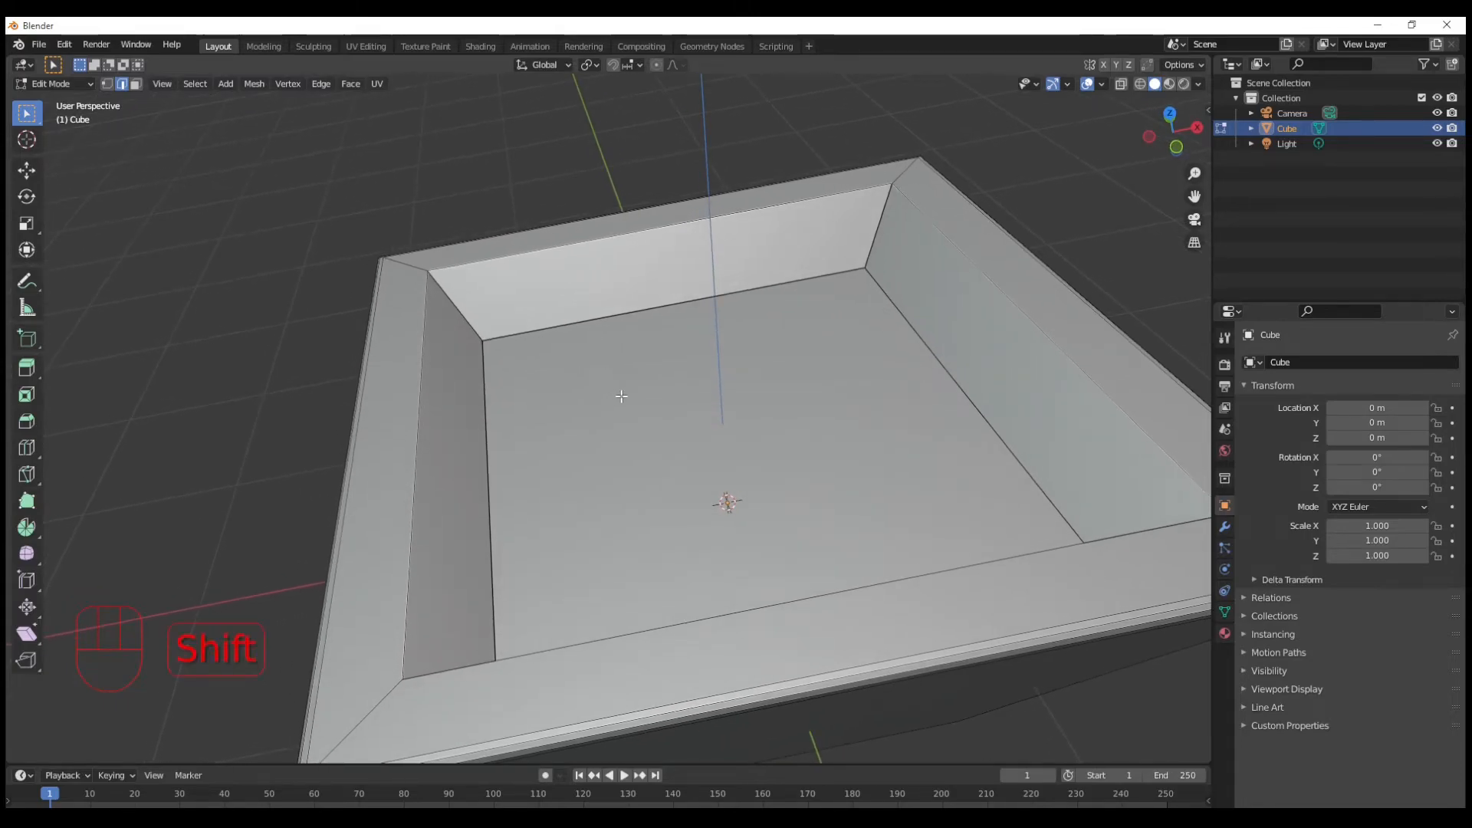
{"action": "middle_click_drag", "start_coordinate": [622, 396], "coordinate": [542, 338], "text": "shift"}
{"action": "middle_click_drag", "start_coordinate": [460, 394], "coordinate": [407, 452]}
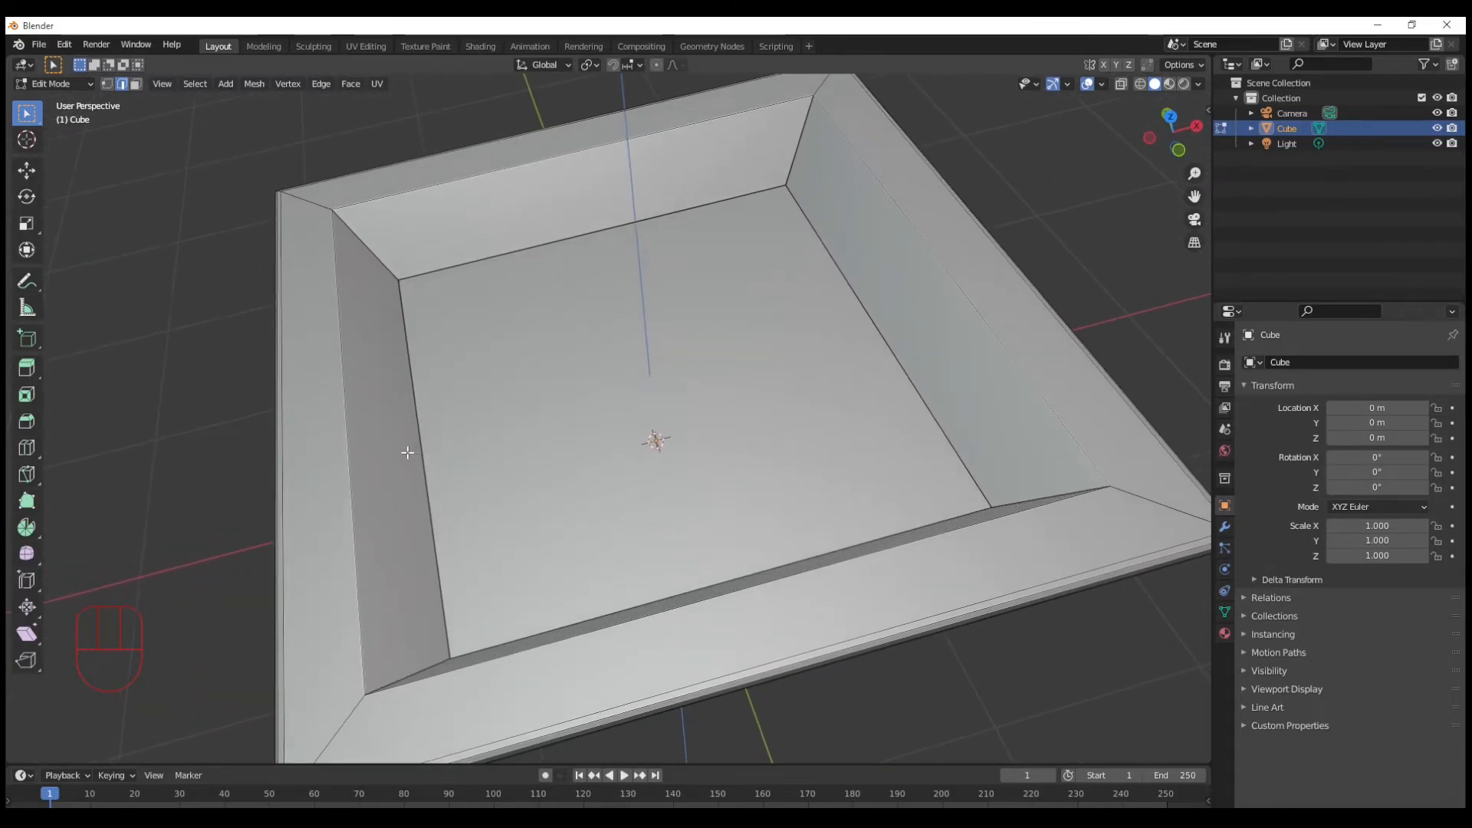
- Select the four edges around the cavity's floor and bevel them into a rounded, multi-segment transition to the walls
{"action": "left_click", "coordinate": [424, 451]}
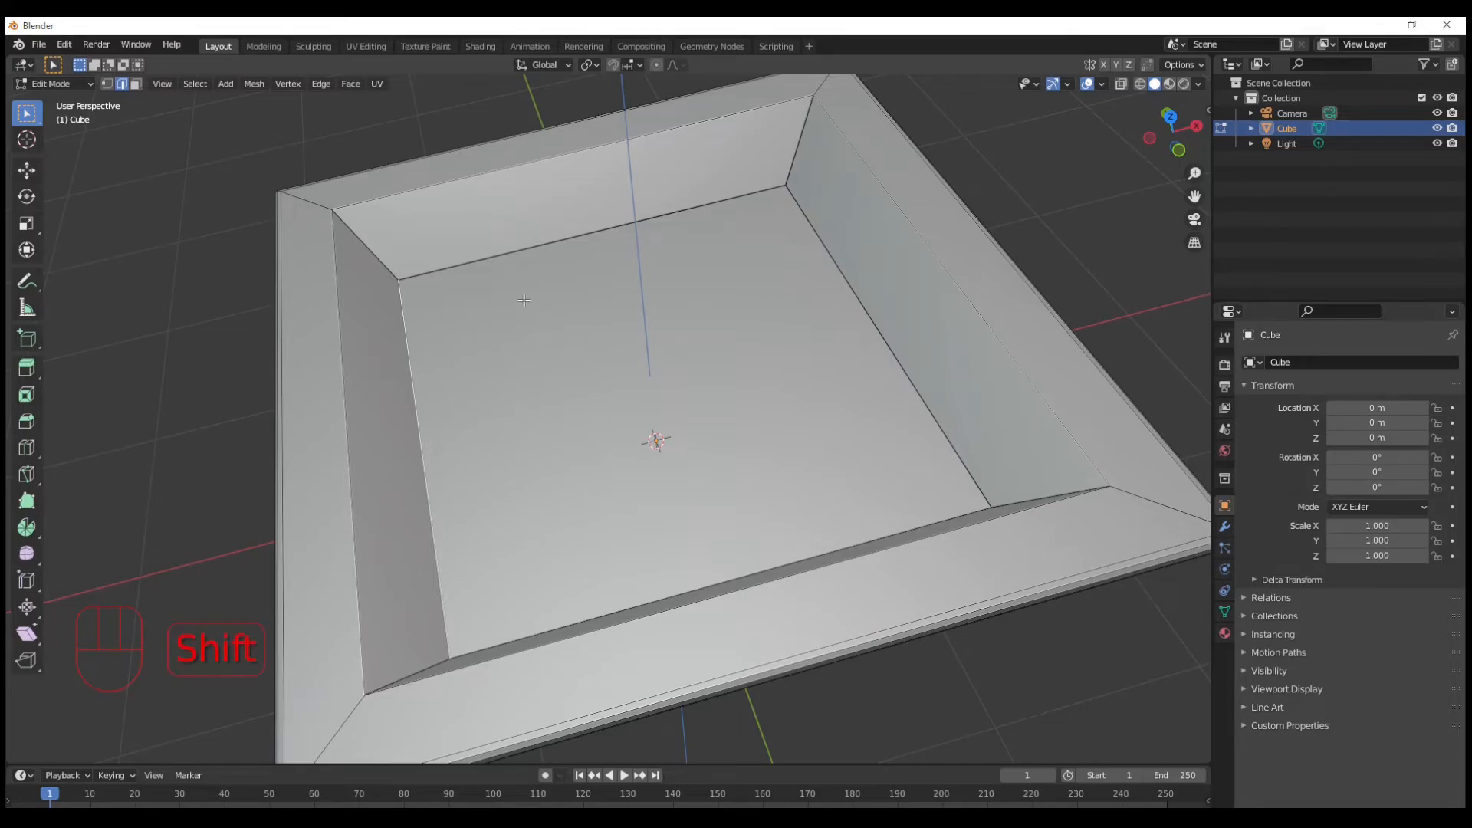
{"action": "left_click", "coordinate": [545, 244], "text": "shift"}
{"action": "middle_click_drag", "start_coordinate": [880, 369], "coordinate": [605, 633]}
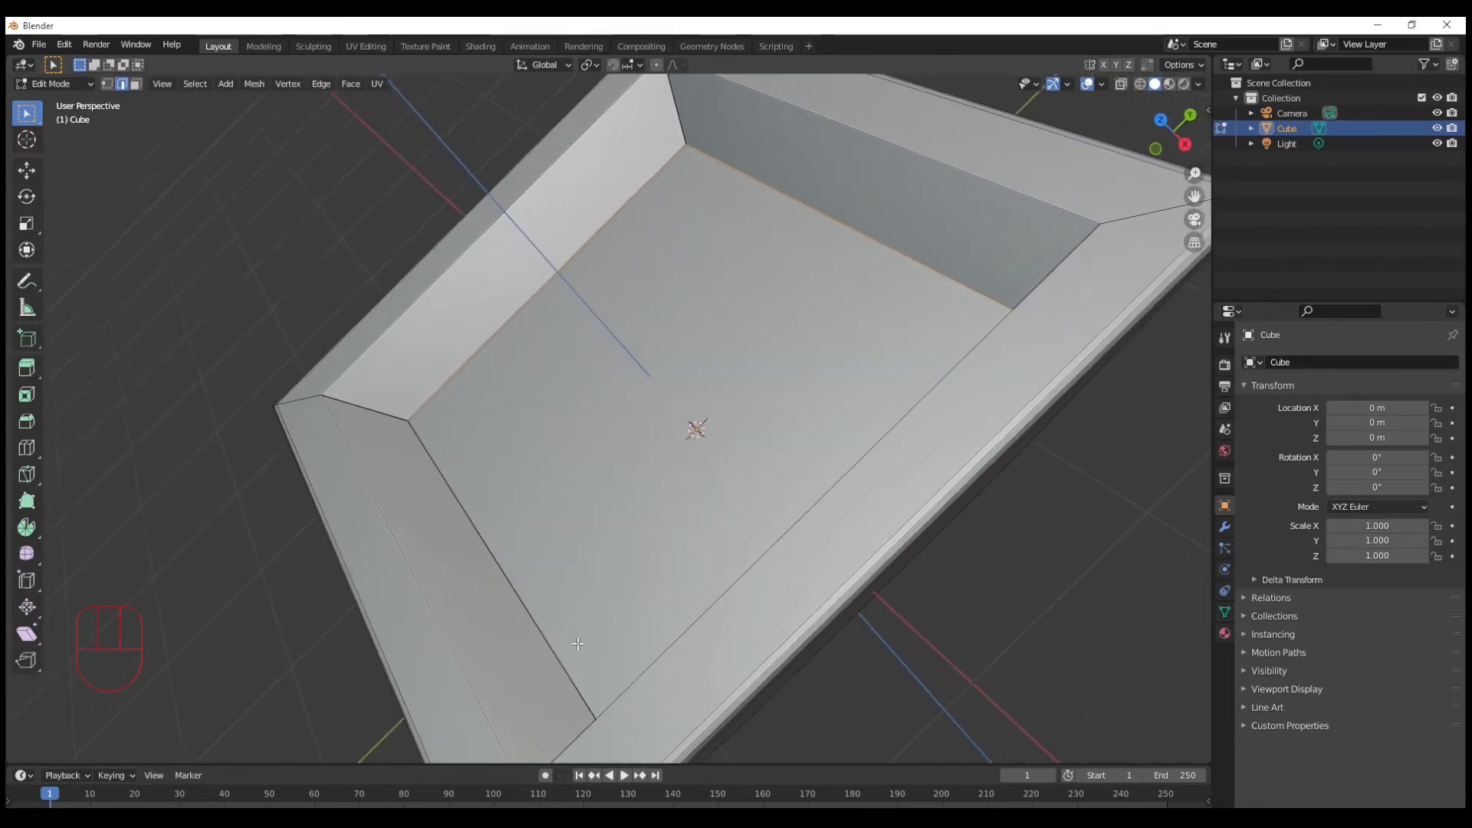
{"action": "left_click", "coordinate": [529, 574], "text": "shift"}
{"action": "middle_click_drag", "start_coordinate": [529, 574], "coordinate": [498, 280]}
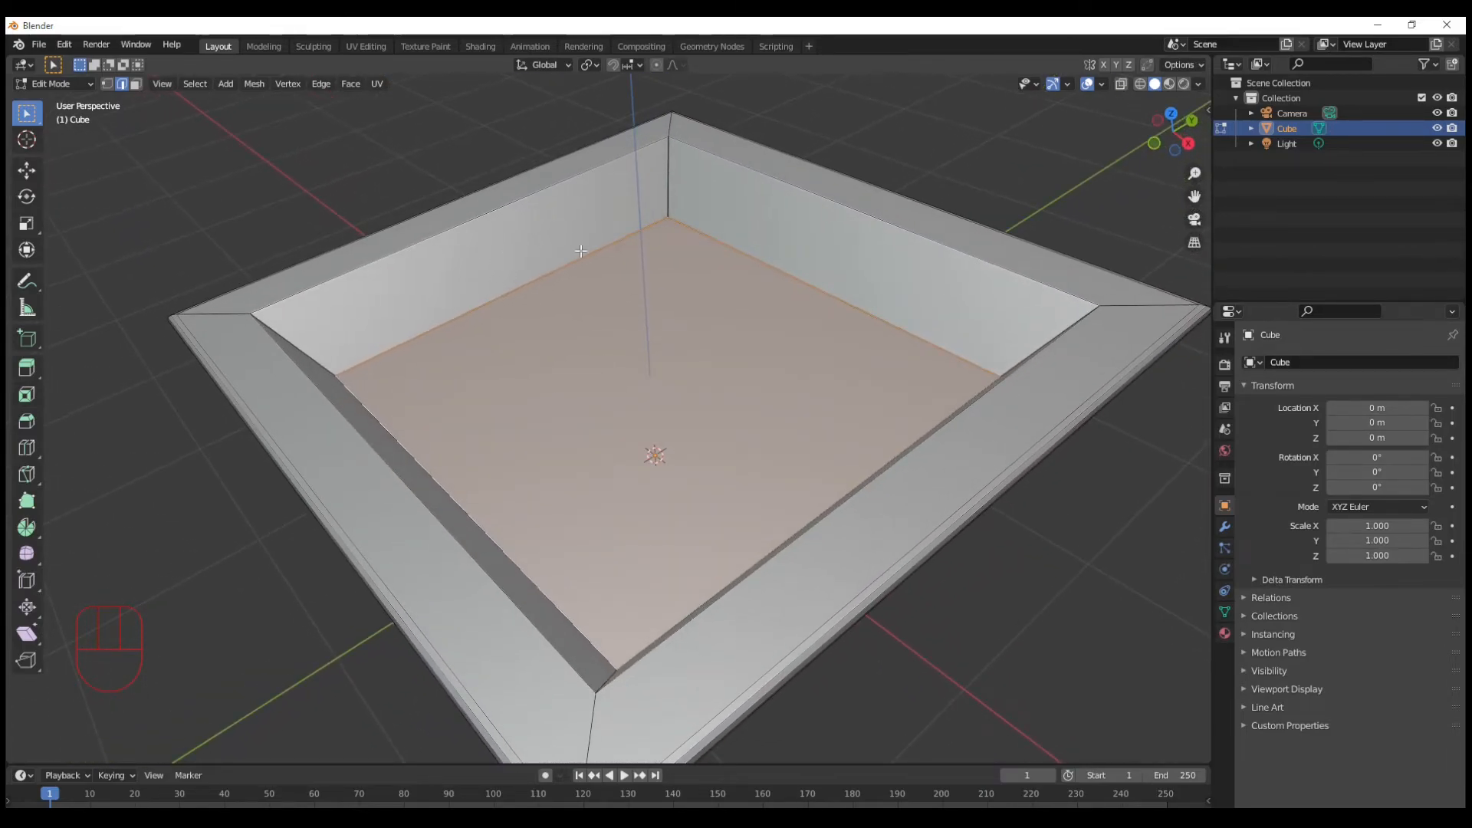
{"action": "key", "text": "ctrl+b"}
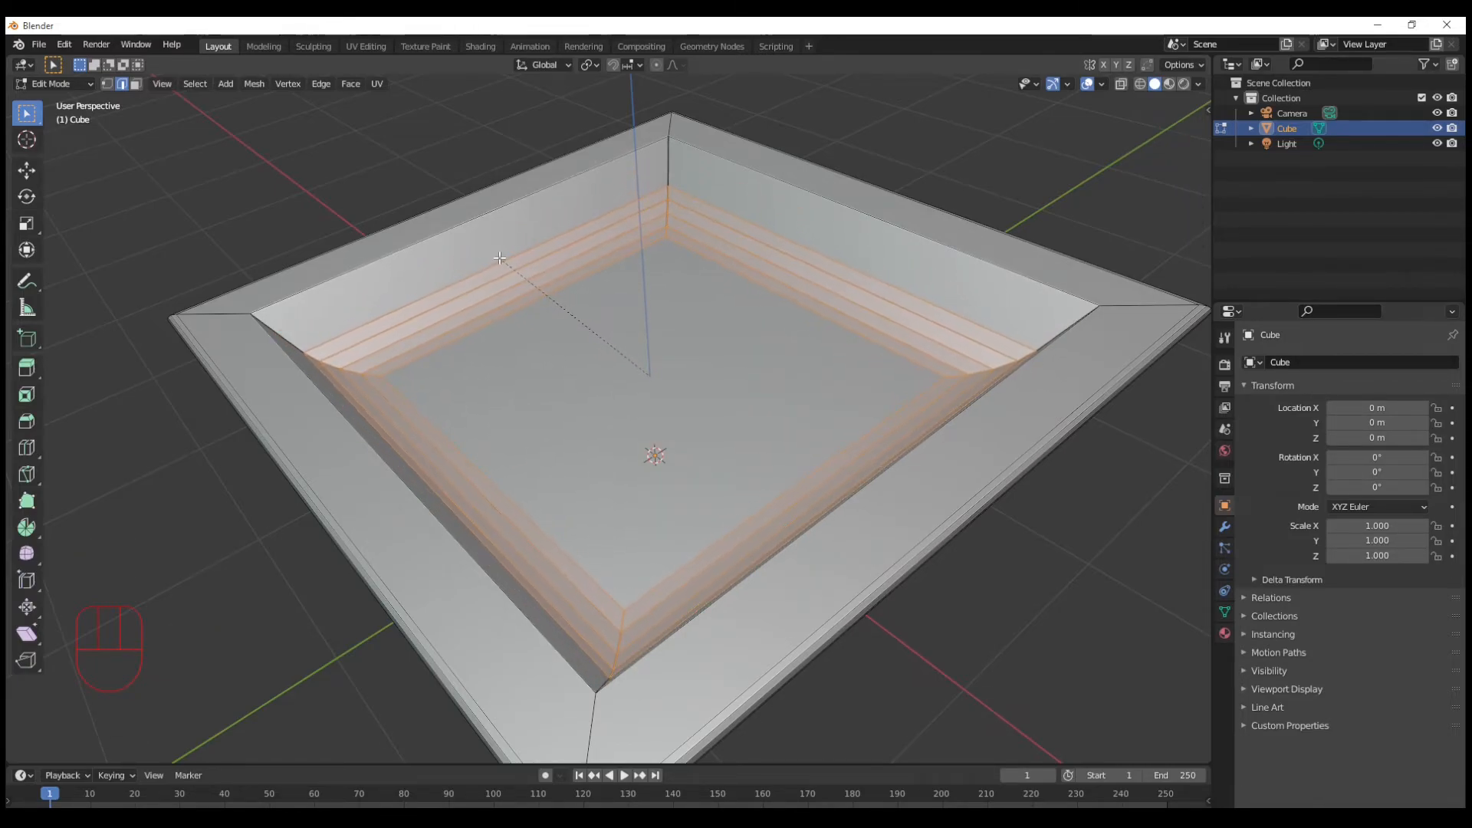
{"action": "key", "text": "Escape"}
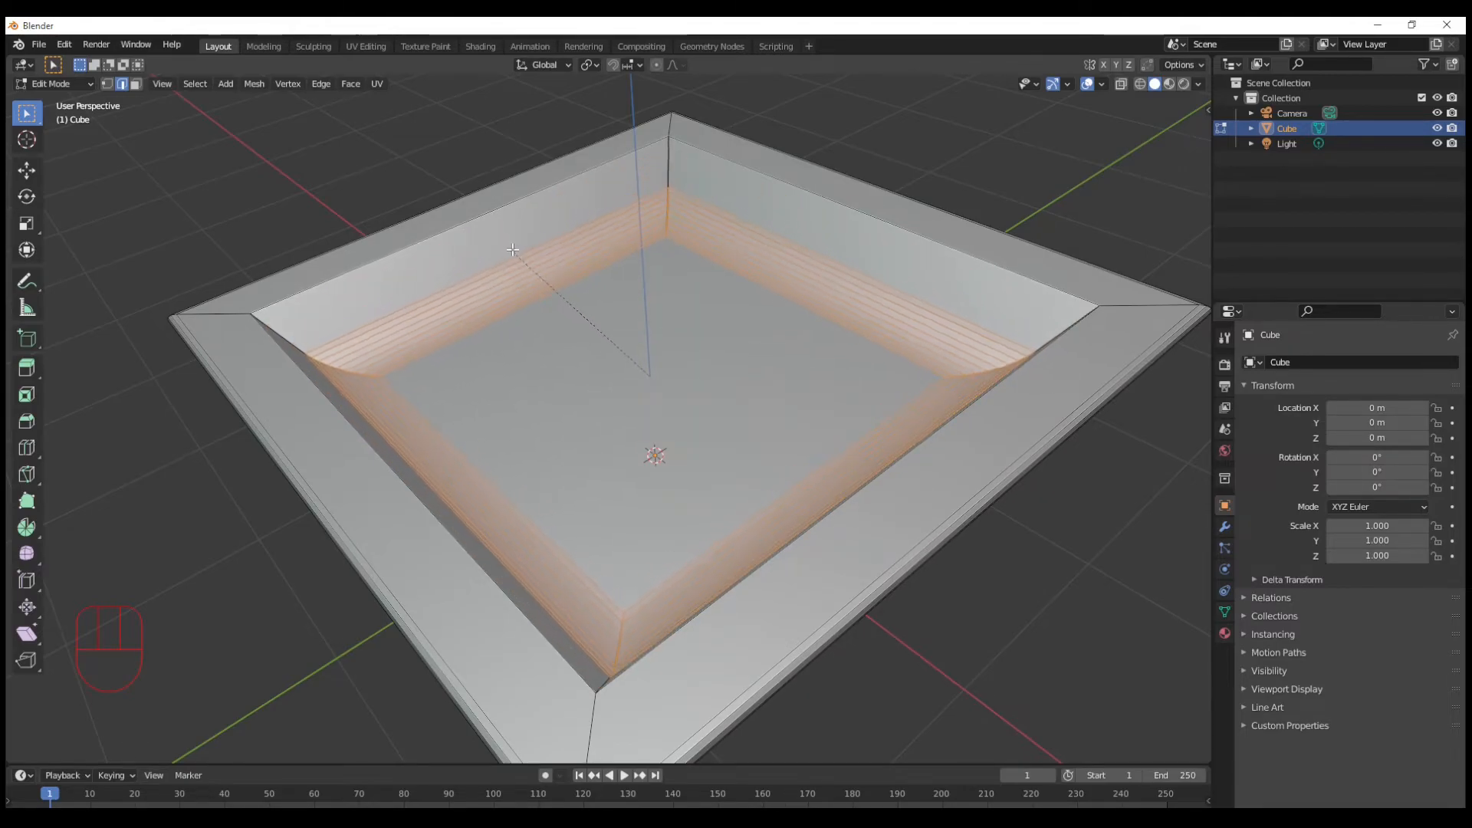
{"action": "left_click", "coordinate": [516, 251]}
{"action": "middle_click_drag", "start_coordinate": [559, 352], "coordinate": [562, 383]}
{"action": "left_click", "coordinate": [356, 139]}
{"action": "middle_click_drag", "start_coordinate": [837, 567], "coordinate": [787, 542]}
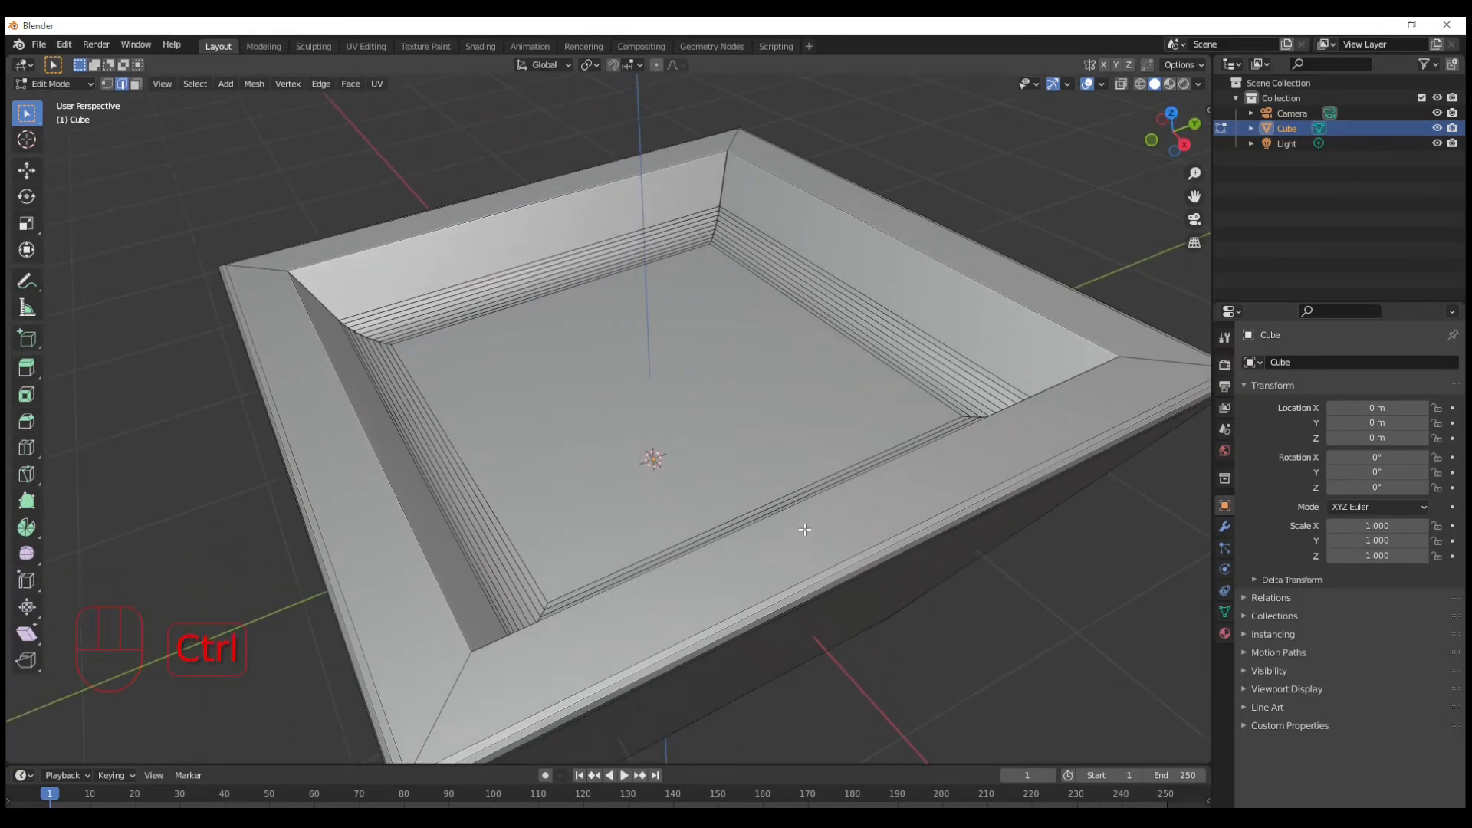
- Undo the bevel around the cavity's floor and clear the edge selection
{"action": "key", "text": "ctrl+z"}
{"action": "key", "text": "ctrl+z"}
{"action": "middle_click_drag", "start_coordinate": [847, 444], "coordinate": [855, 411]}
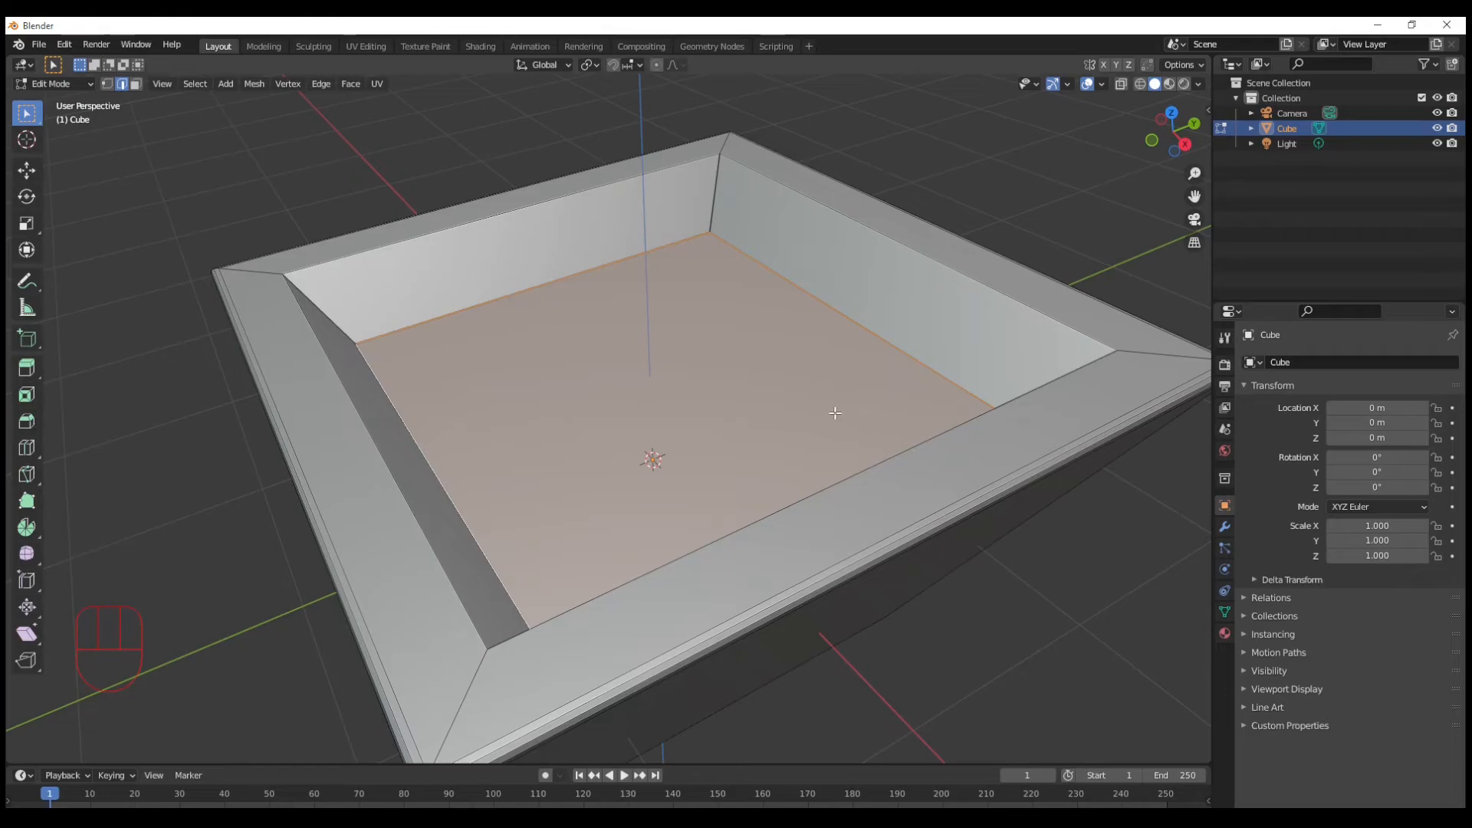
{"action": "middle_click_drag", "start_coordinate": [722, 305], "coordinate": [708, 257]}
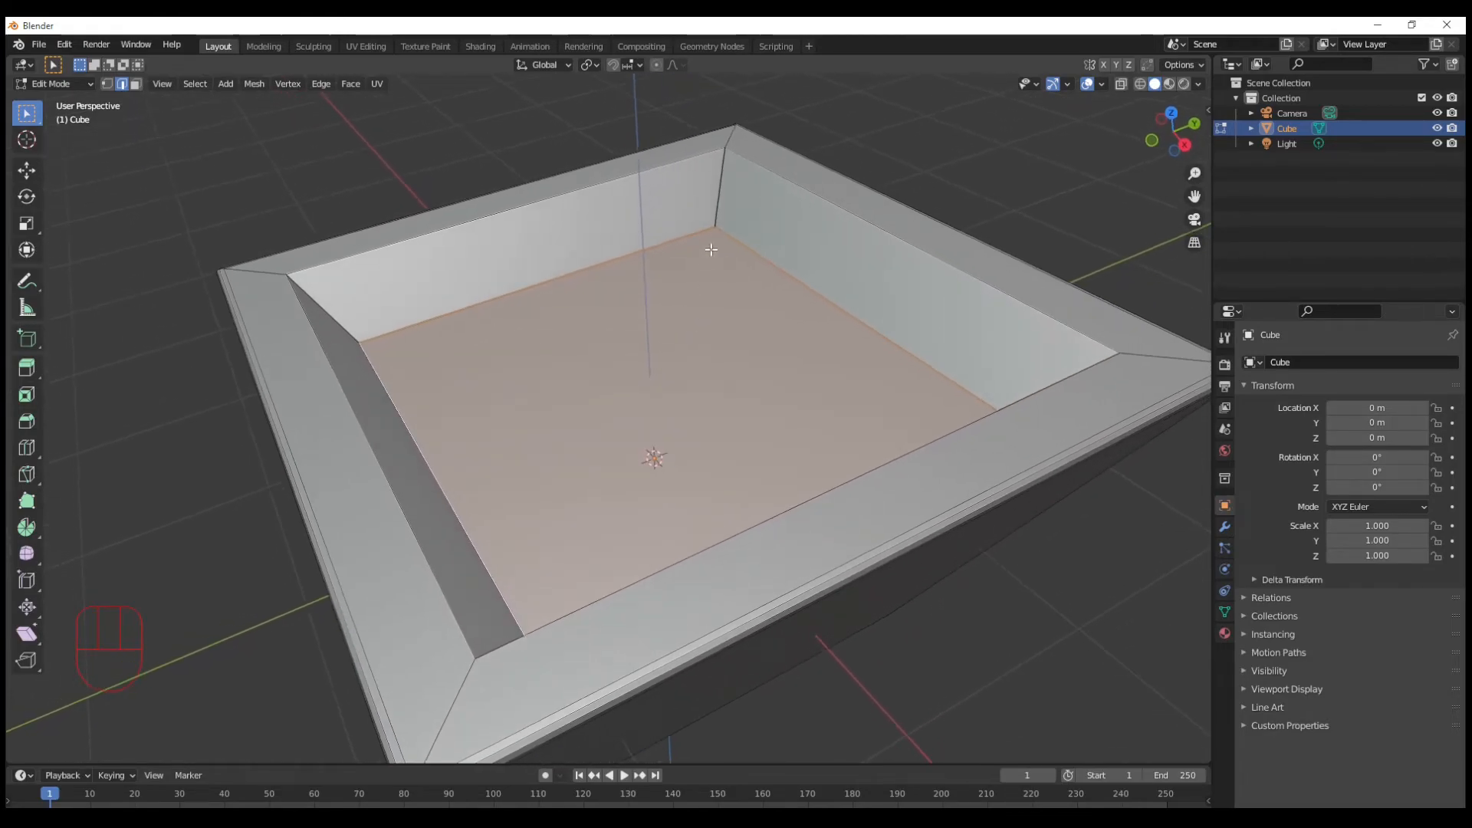
{"action": "key", "text": "alt+a"}
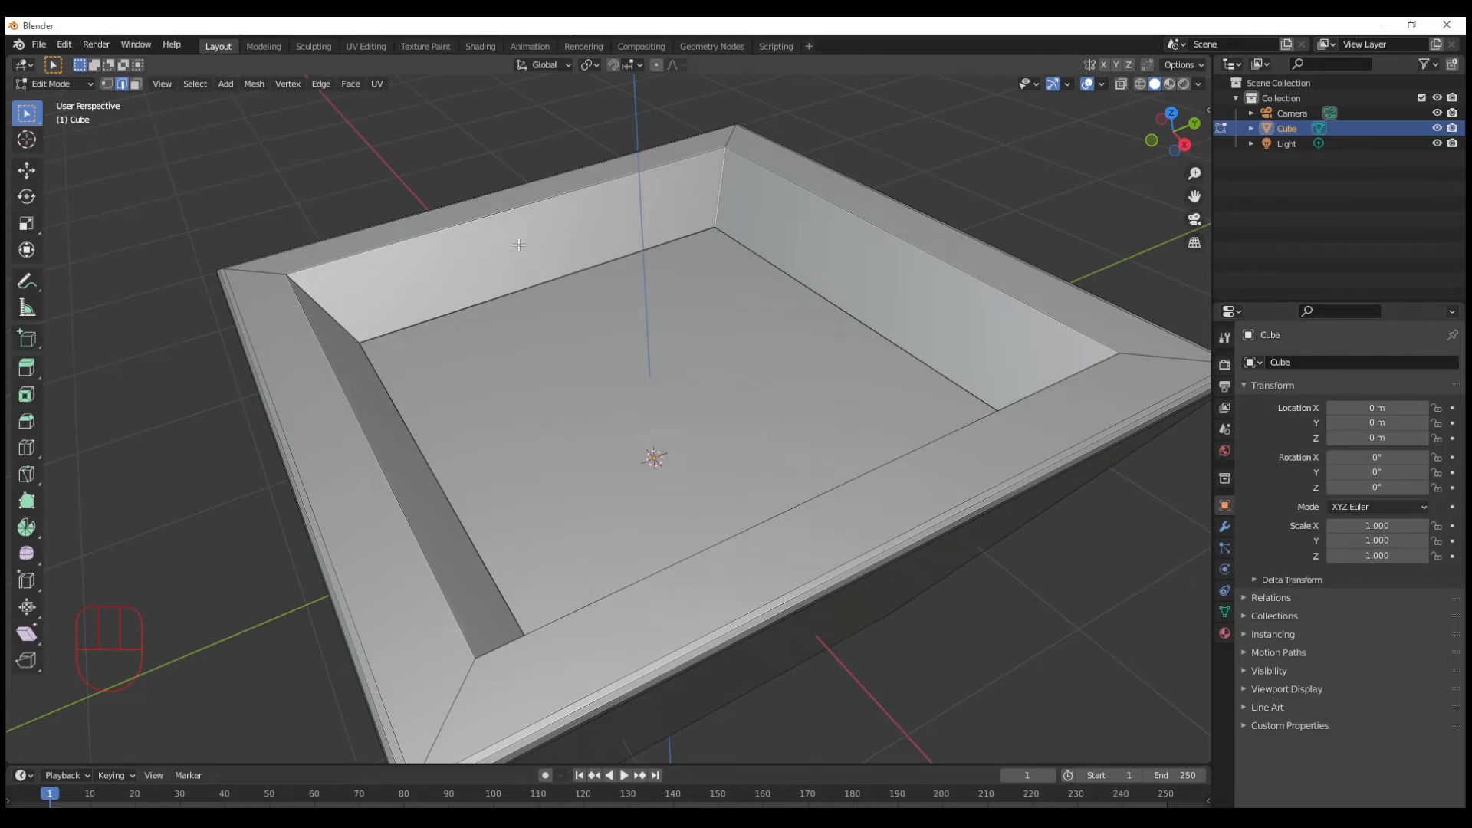
- Try edge-loop and single-edge selection on one of the cavity's inner corner edges and clear the selection
{"action": "left_click", "coordinate": [324, 306], "text": "alt"}
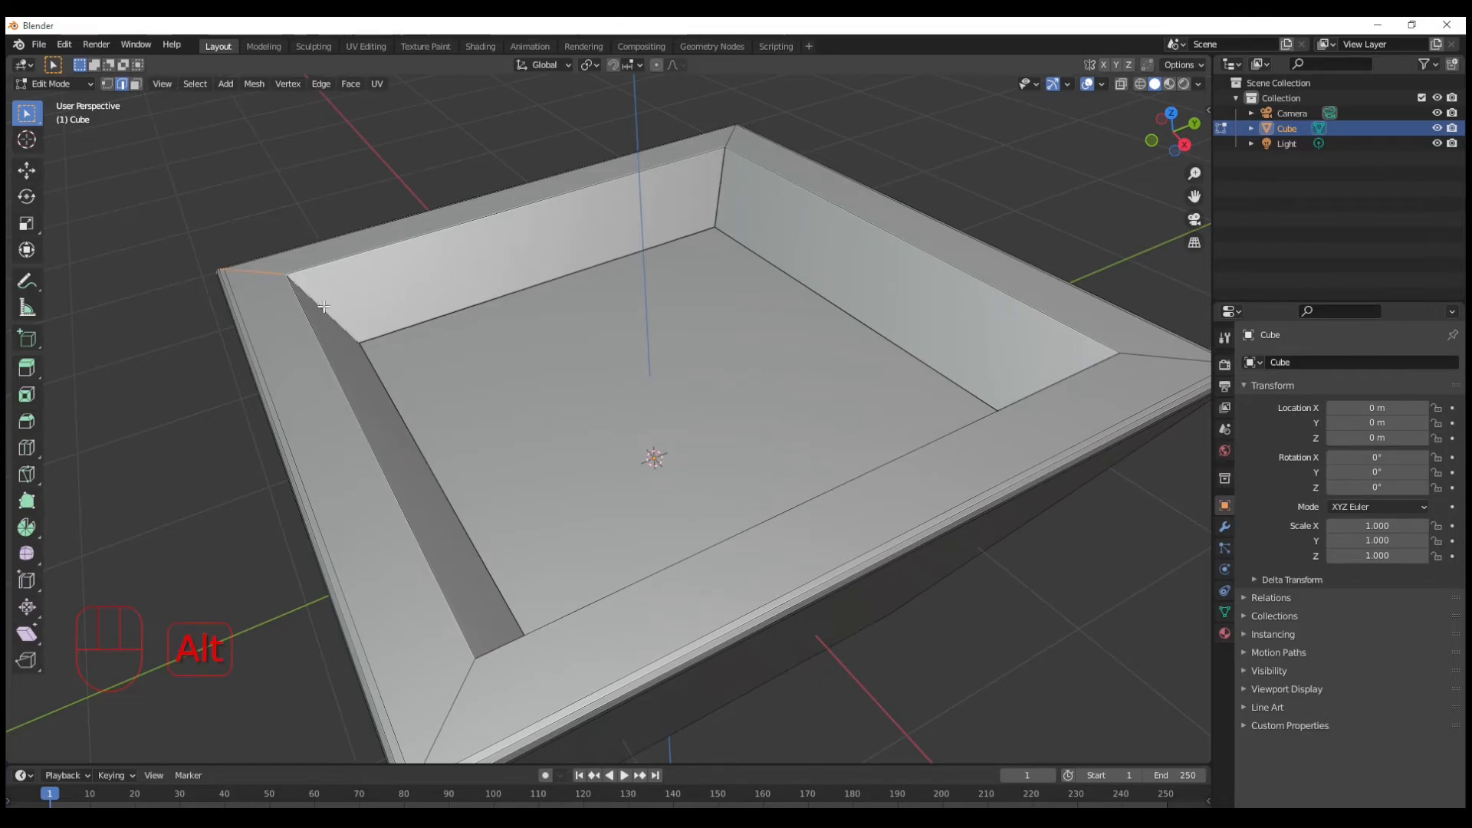
{"action": "left_click", "coordinate": [298, 244]}
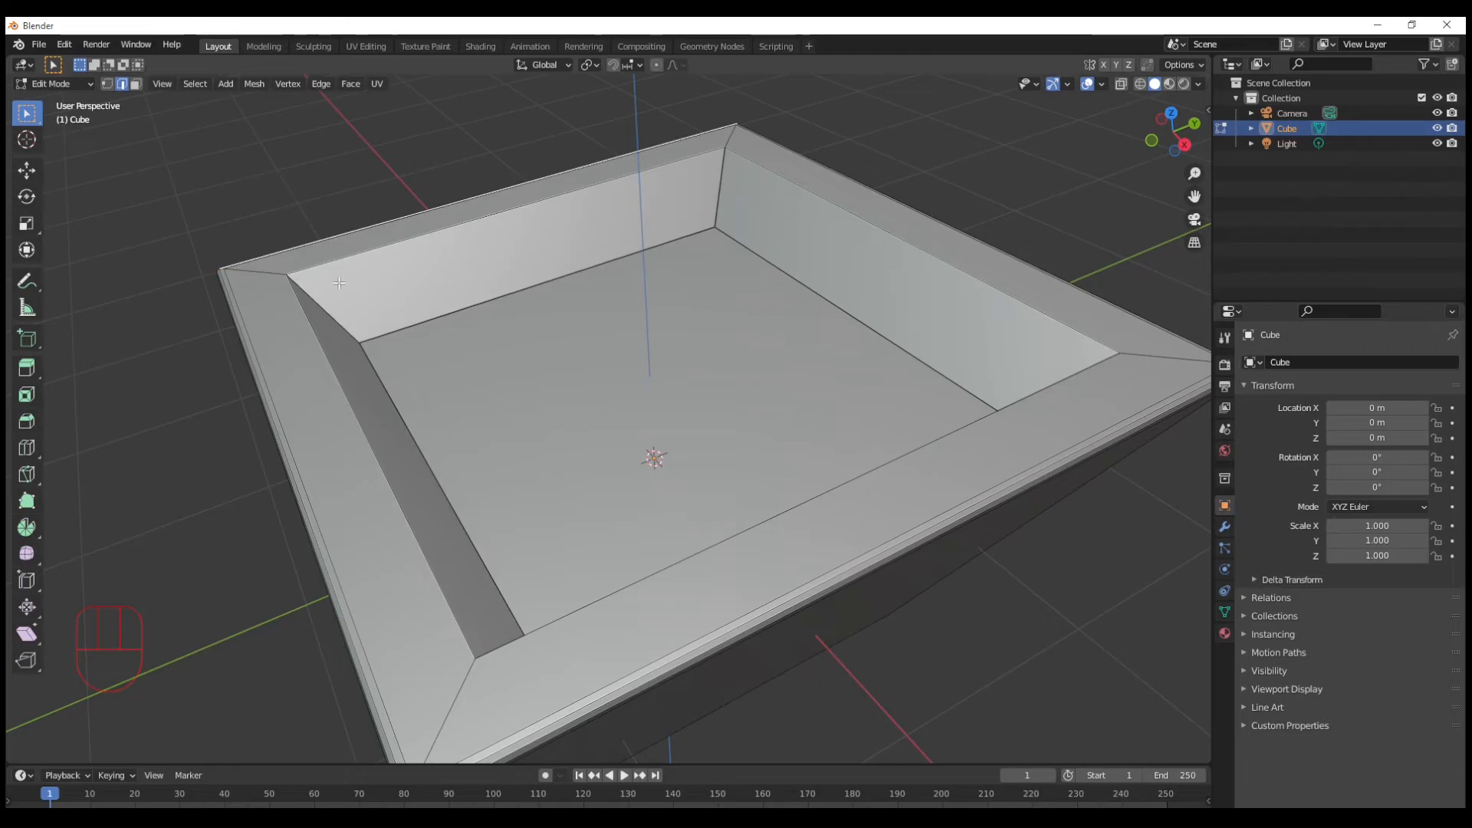
{"action": "left_click", "coordinate": [326, 308], "text": "shift"}
{"action": "left_click", "coordinate": [265, 179]}
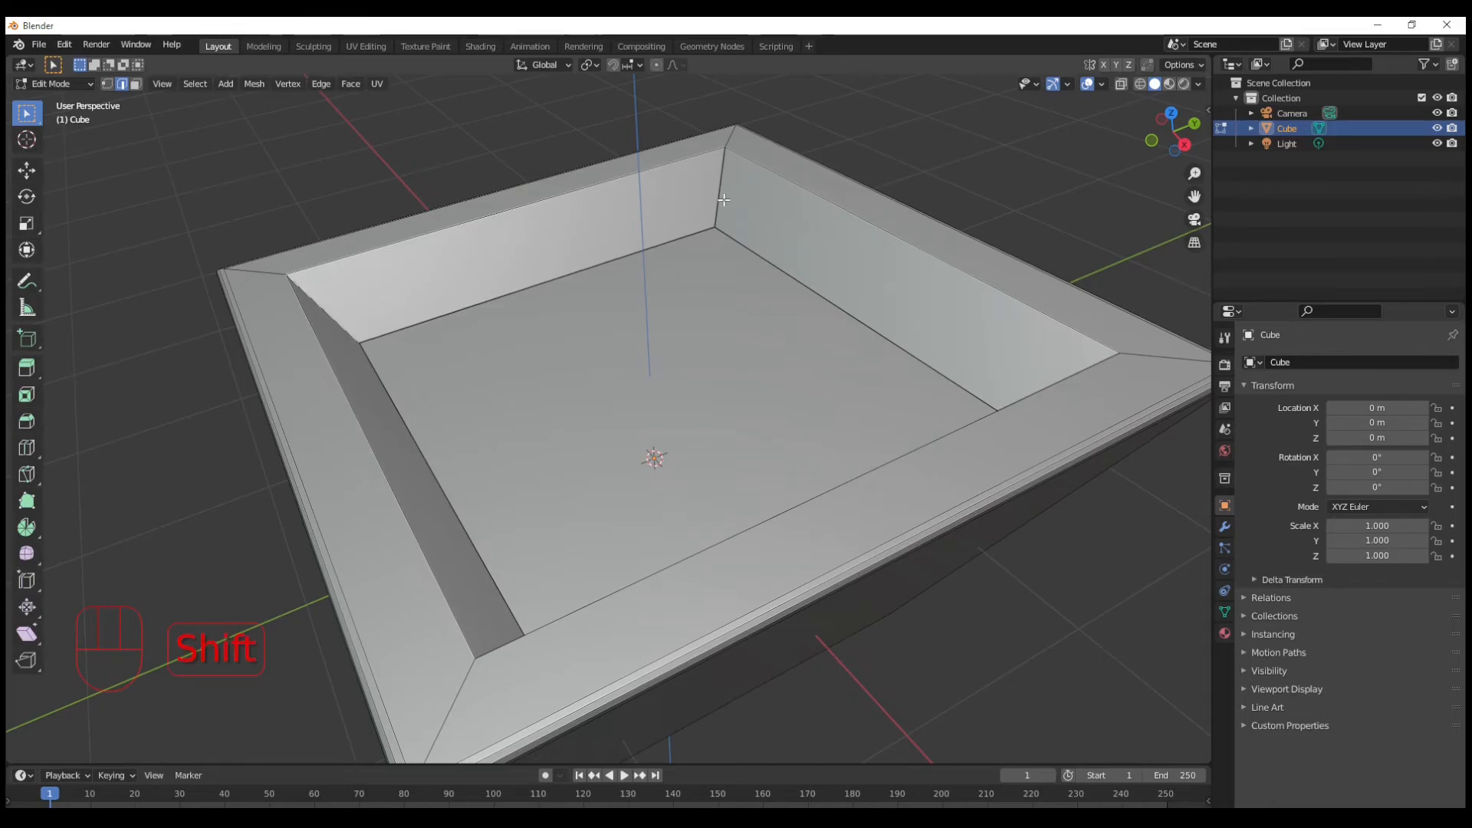
- Select the four inner corner edges between the cavity's walls and bevel them into wide, rounded multi-segment corners
{"action": "middle_click_drag", "start_coordinate": [718, 202], "coordinate": [984, 465]}
{"action": "left_click", "coordinate": [984, 388], "text": "shift"}
{"action": "middle_click_drag", "start_coordinate": [985, 388], "coordinate": [499, 414]}
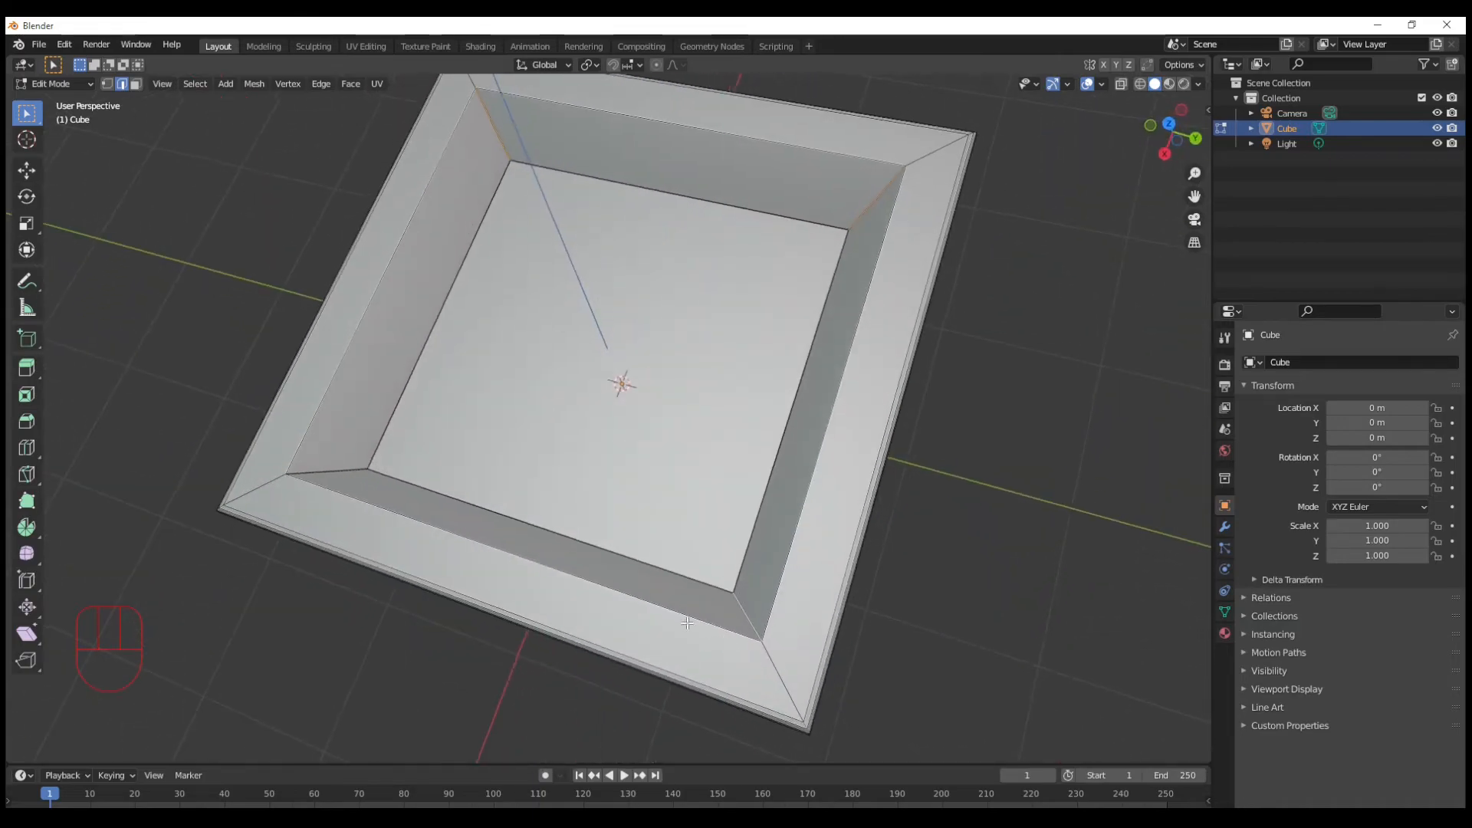
{"action": "left_click", "coordinate": [346, 470], "text": "shift"}
{"action": "key", "text": "ctrl+b"}
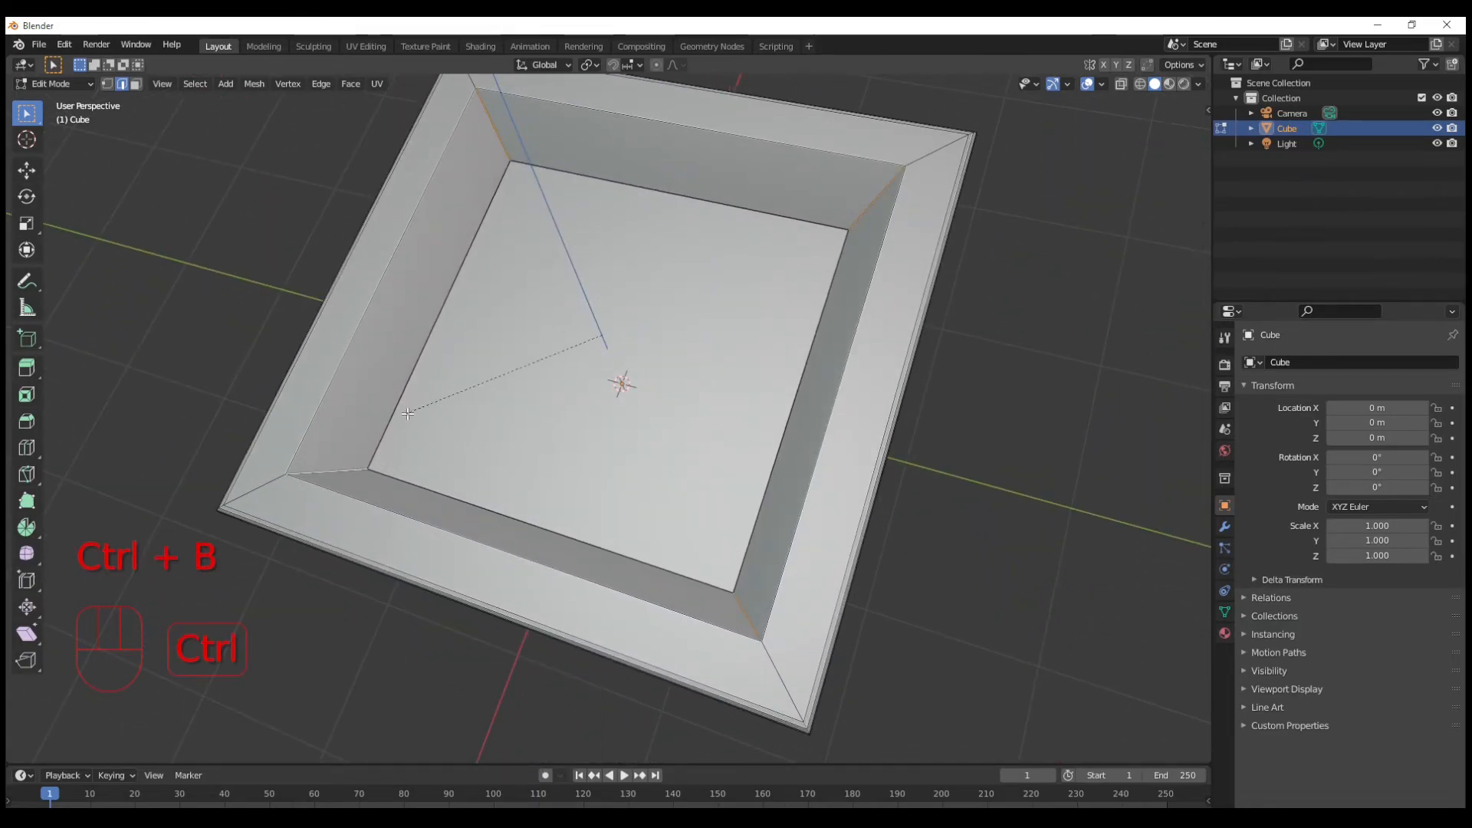
{"action": "scroll", "coordinate": [399, 453], "scroll_direction": "up", "scroll_amount": 8}
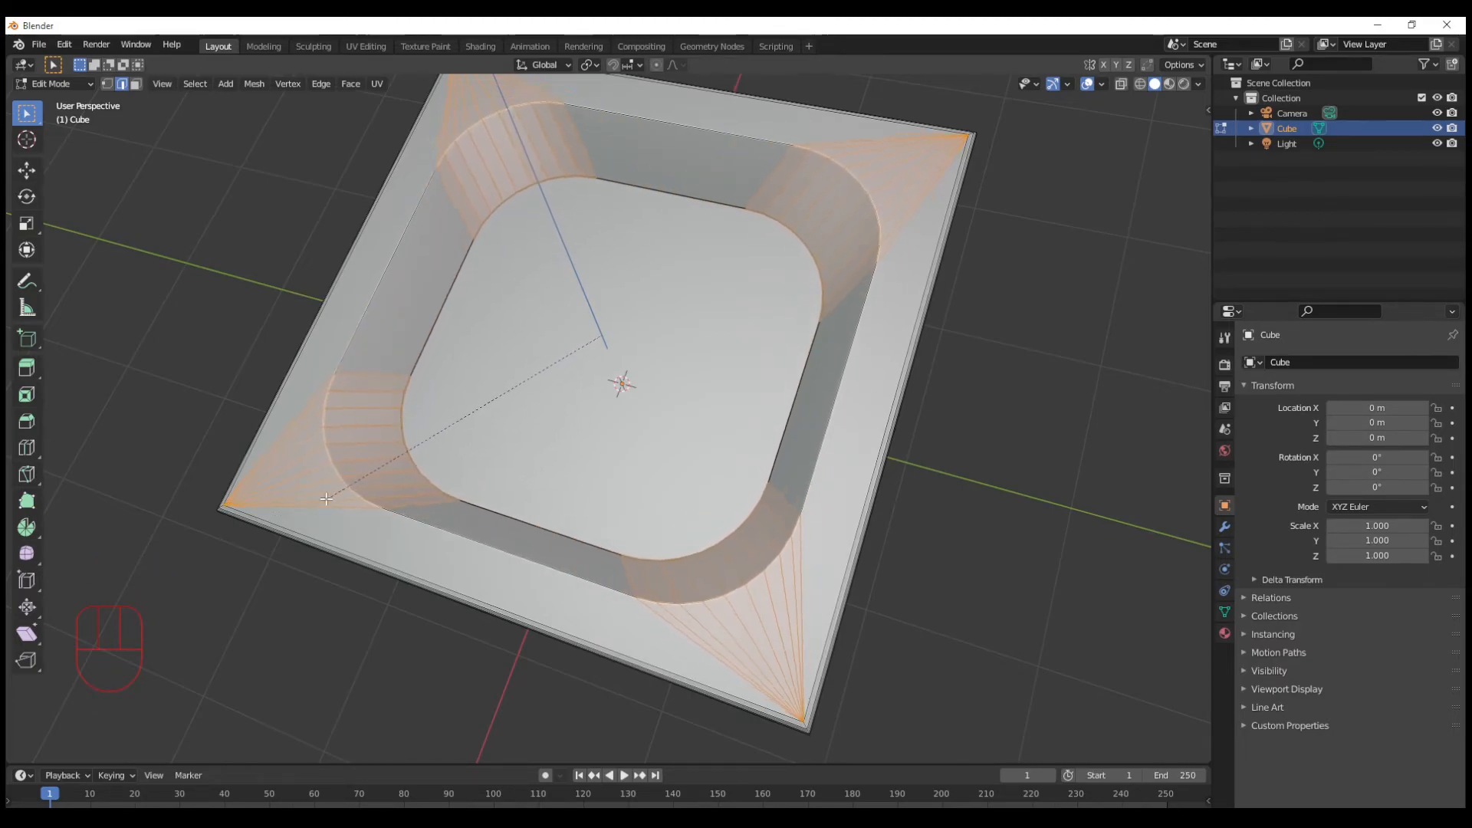
{"action": "left_click", "coordinate": [391, 488]}
{"action": "middle_click_drag", "start_coordinate": [499, 615], "coordinate": [1076, 421]}
{"action": "left_click", "coordinate": [954, 492]}
- Select the edge loop around the cavity's floor and bevel it into a narrow, rounded multi-segment transition to the walls
{"action": "middle_click_drag", "start_coordinate": [955, 492], "coordinate": [918, 464]}
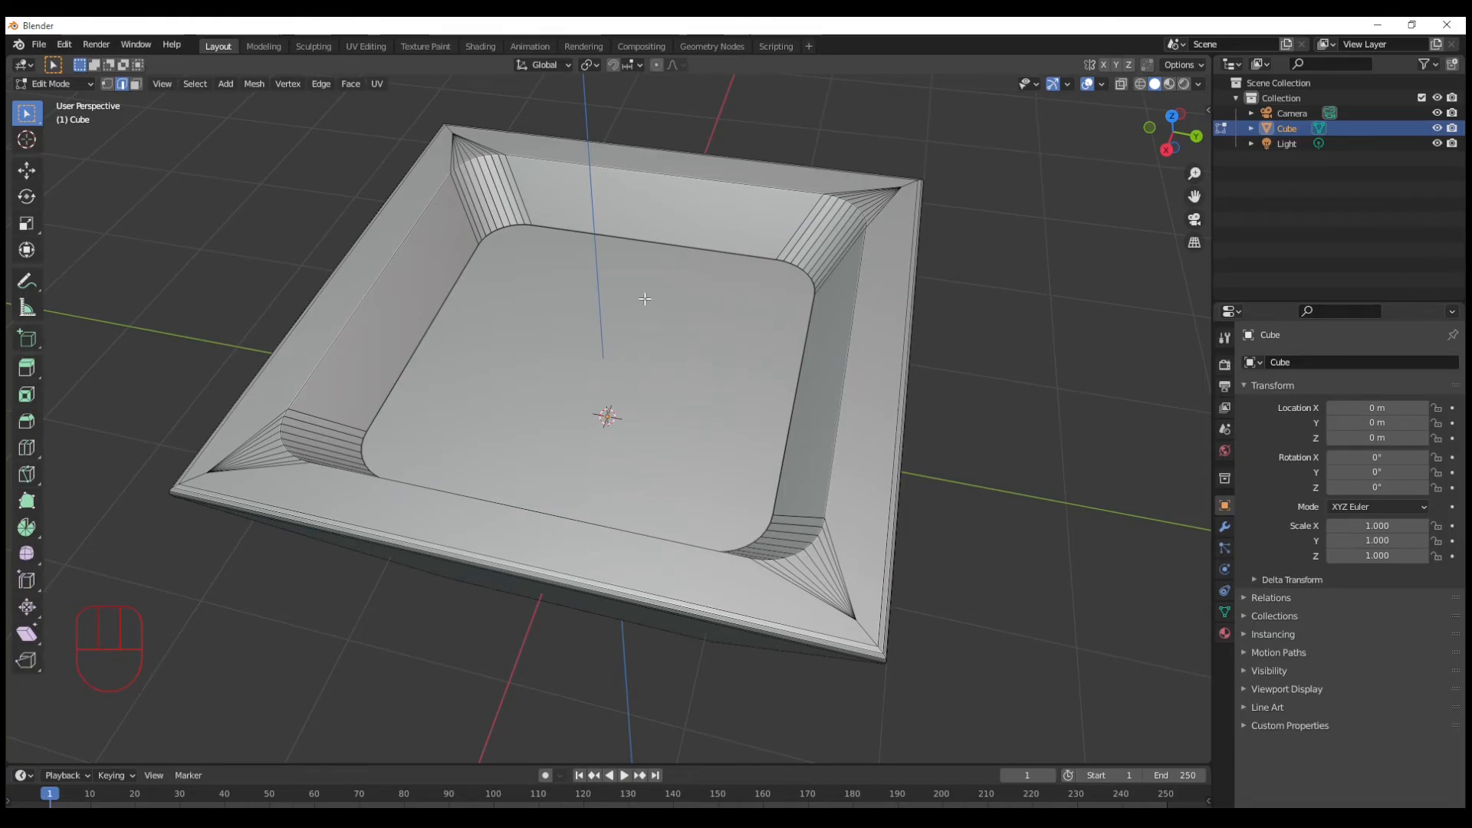
{"action": "left_click", "coordinate": [648, 243], "text": "alt"}
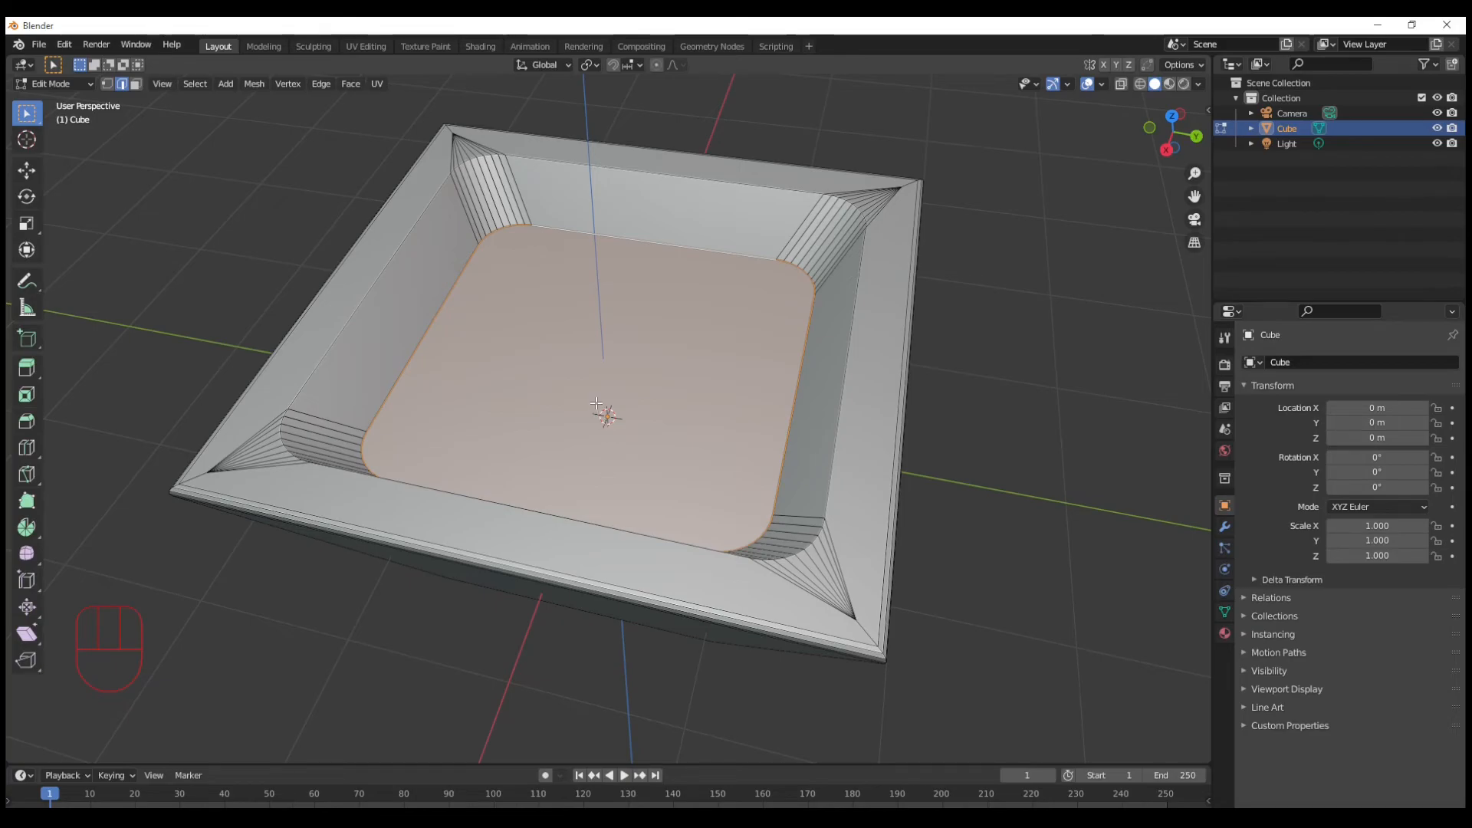
{"action": "key", "text": "ctrl+b"}
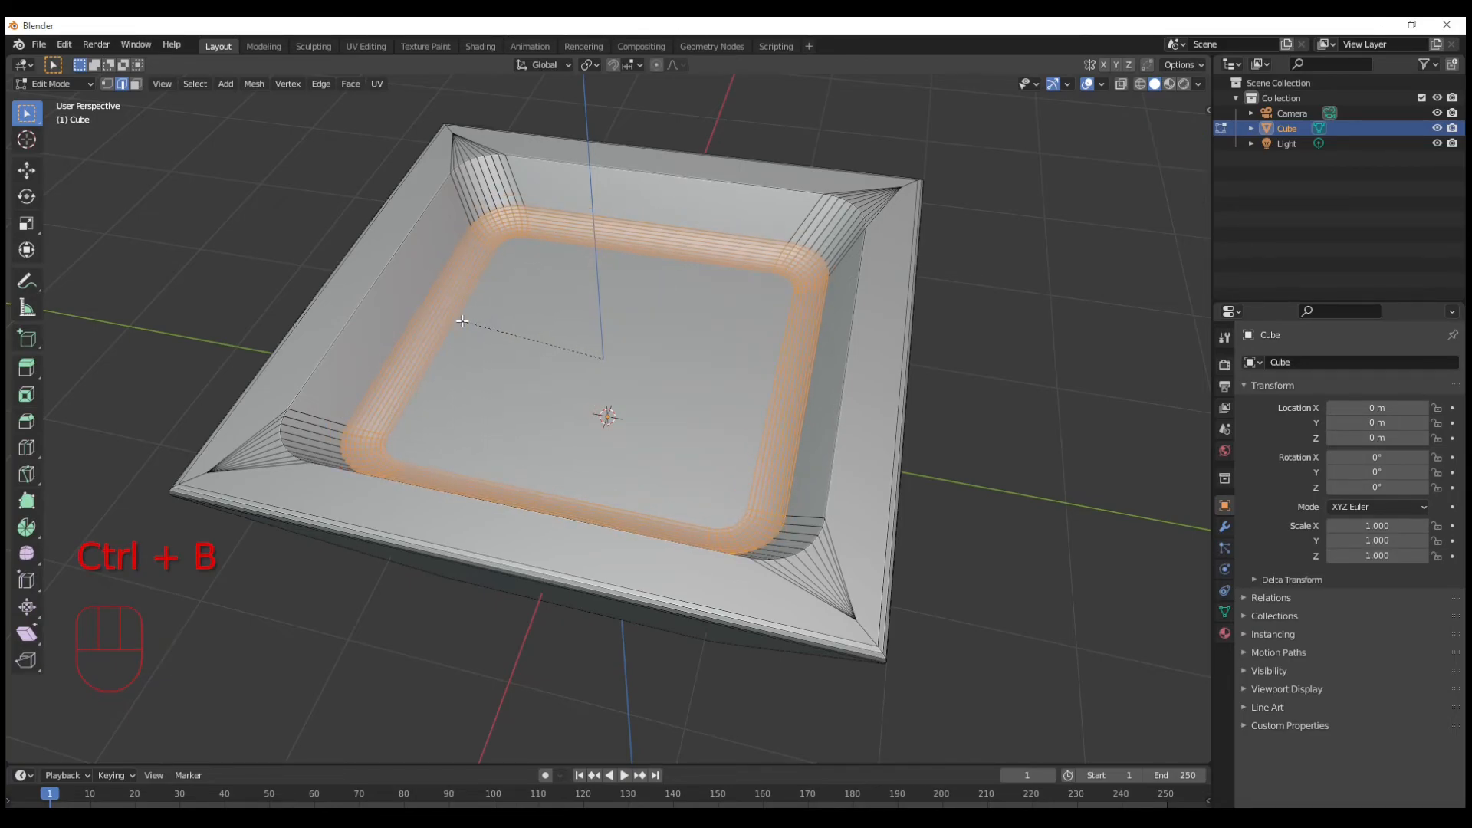
{"action": "left_click", "coordinate": [457, 320]}
{"action": "left_click", "coordinate": [258, 248]}
- Return to Object Mode and set the viewport's MatCap to the glossy red material
{"action": "middle_click_drag", "start_coordinate": [509, 611], "coordinate": [656, 628]}
{"action": "middle_click_drag", "start_coordinate": [489, 559], "coordinate": [452, 629]}
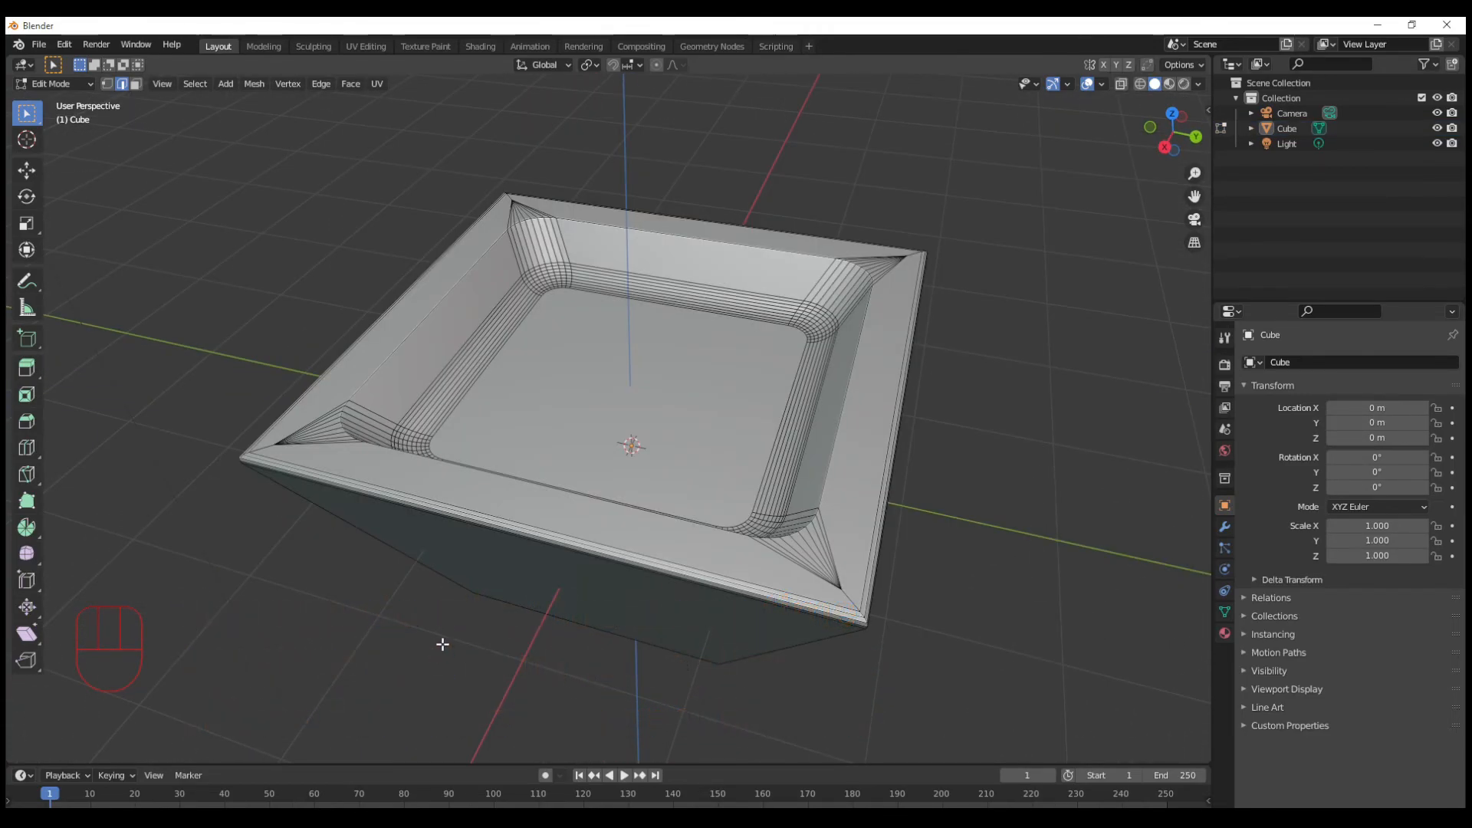
{"action": "key", "text": "Tab"}
{"action": "middle_click_drag", "start_coordinate": [443, 646], "coordinate": [521, 599]}
{"action": "left_click", "coordinate": [1198, 84]}
{"action": "left_click", "coordinate": [1184, 194]}
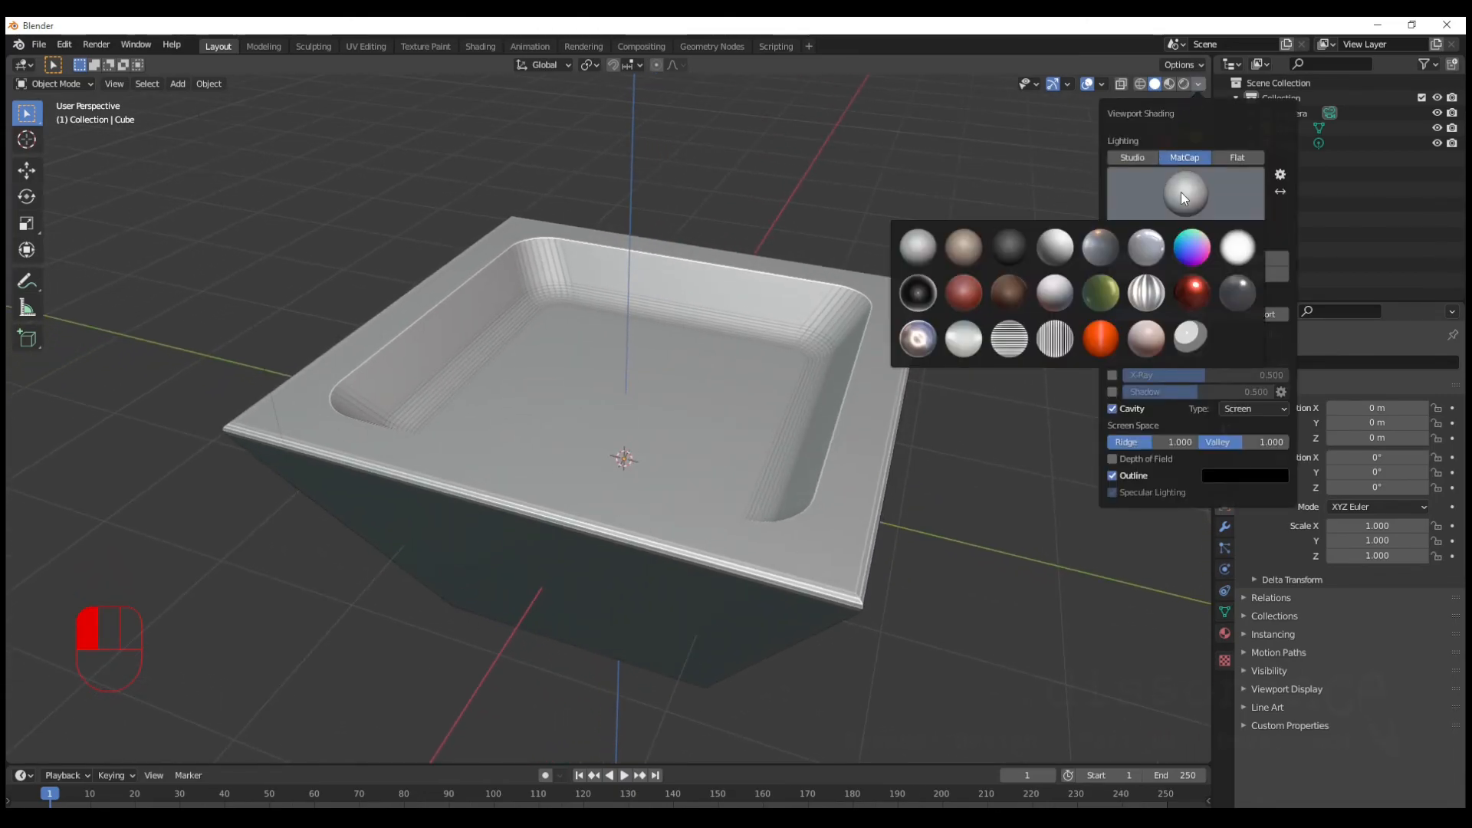
{"action": "left_click", "coordinate": [1193, 291]}
- Examine the reflections on the cavity's beveled corners and floor transition from close up and from above
{"action": "mouse_move", "coordinate": [907, 590]}
{"action": "middle_mouse_down"}
{"action": "mouse_move", "coordinate": [871, 543]}
{"action": "mouse_move", "coordinate": [911, 572]}
{"action": "mouse_move", "coordinate": [515, 545]}
{"action": "mouse_move", "coordinate": [739, 651]}
{"action": "mouse_move", "coordinate": [874, 606]}
{"action": "middle_mouse_up"}
{"action": "scroll", "coordinate": [537, 222], "scroll_direction": "up", "scroll_amount": 3}
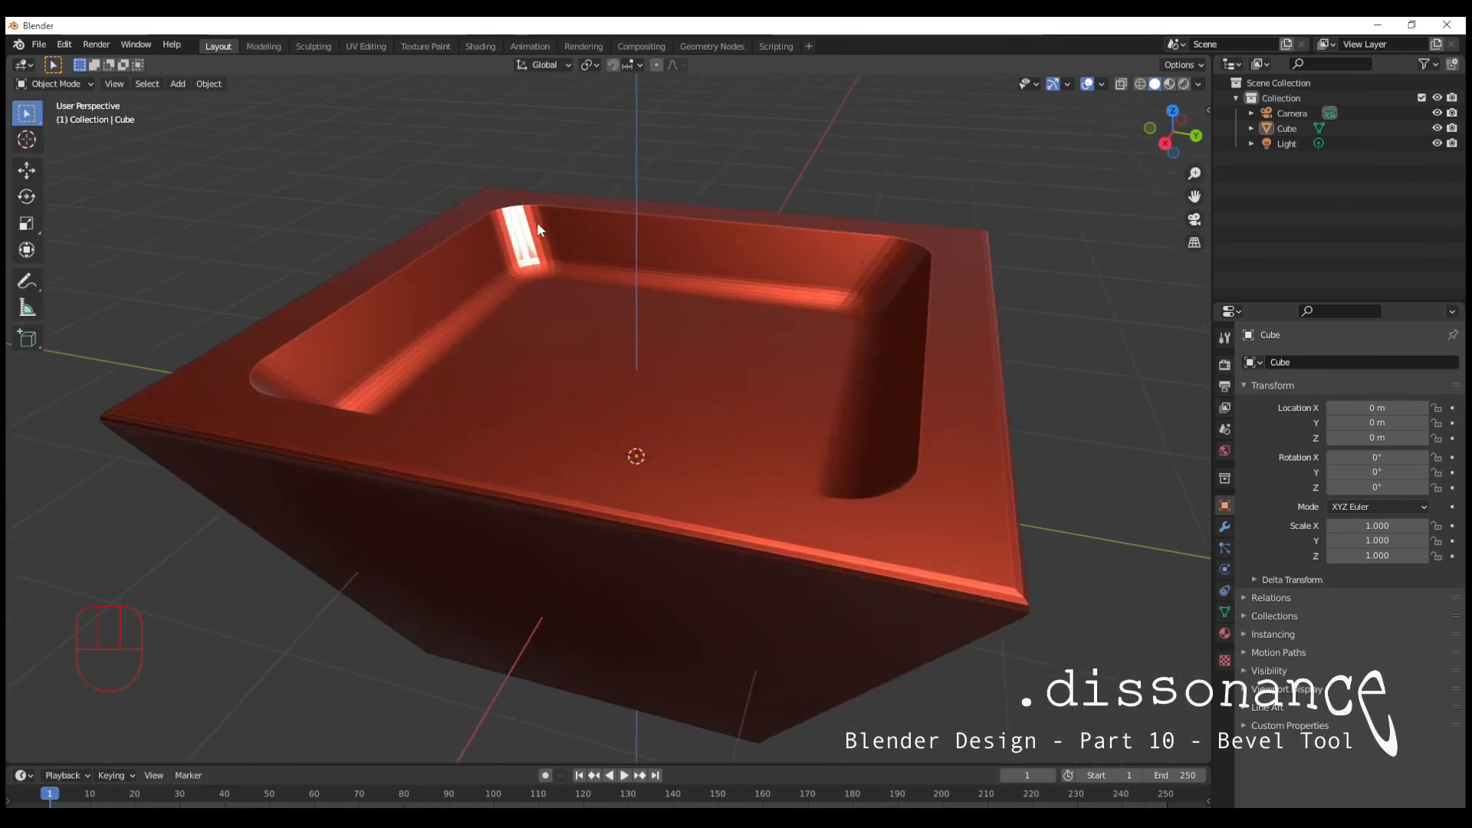
{"action": "middle_click_drag", "start_coordinate": [536, 222], "coordinate": [572, 449], "text": "shift"}
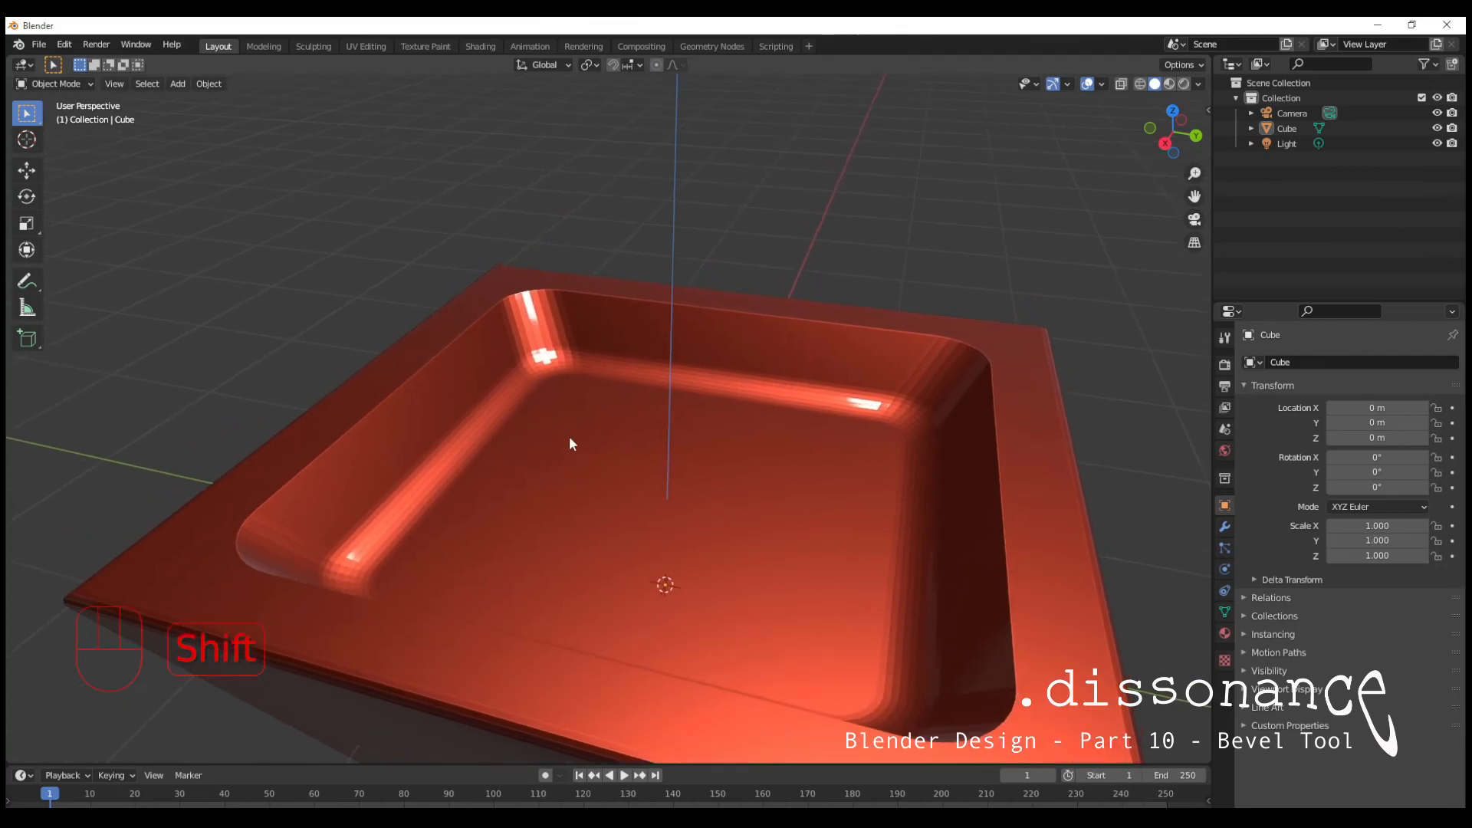
{"action": "scroll", "coordinate": [535, 279], "scroll_direction": "up", "scroll_amount": 4}
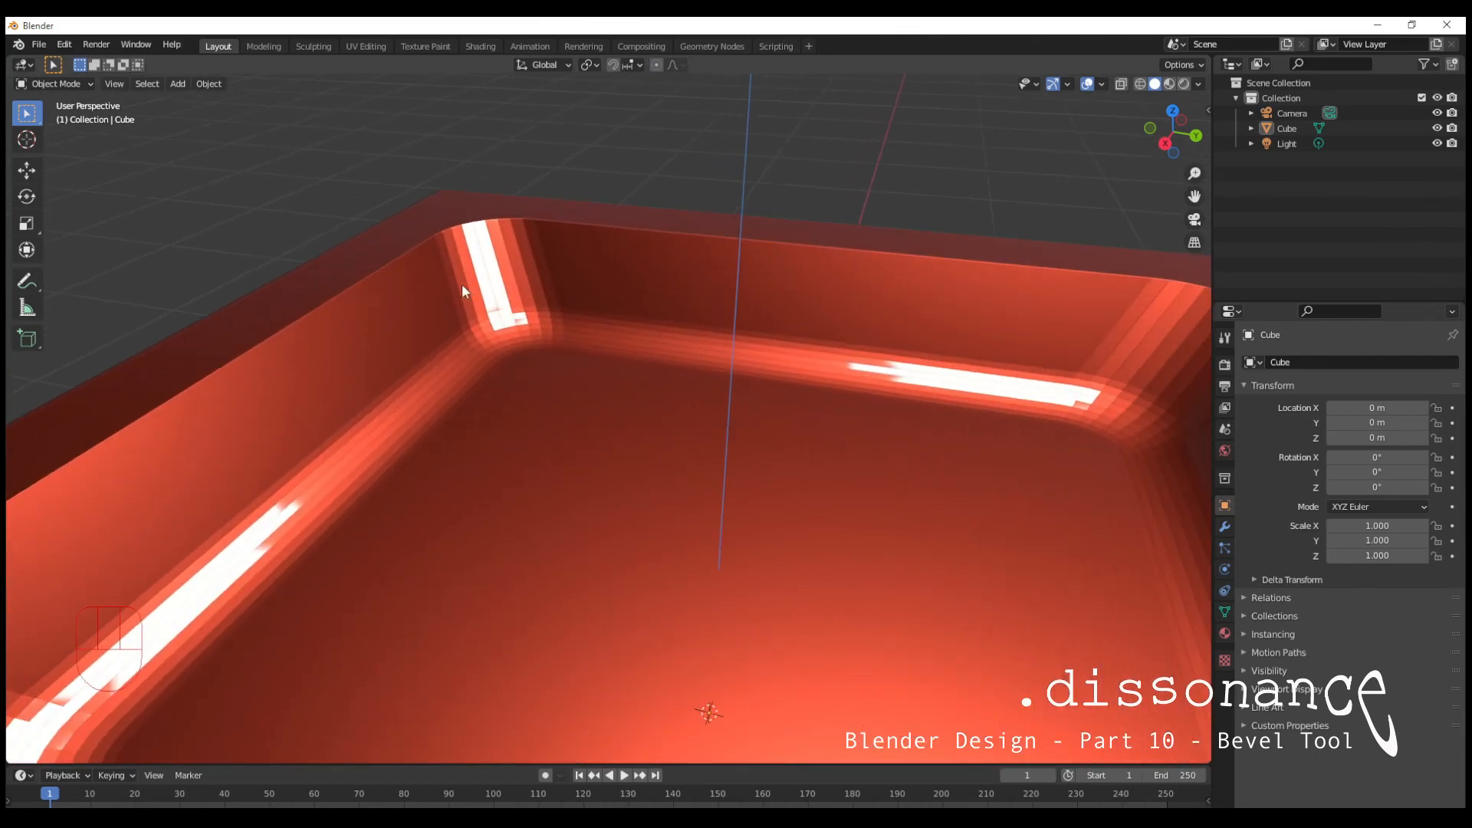
{"action": "scroll", "coordinate": [477, 310], "scroll_direction": "down", "scroll_amount": 5}
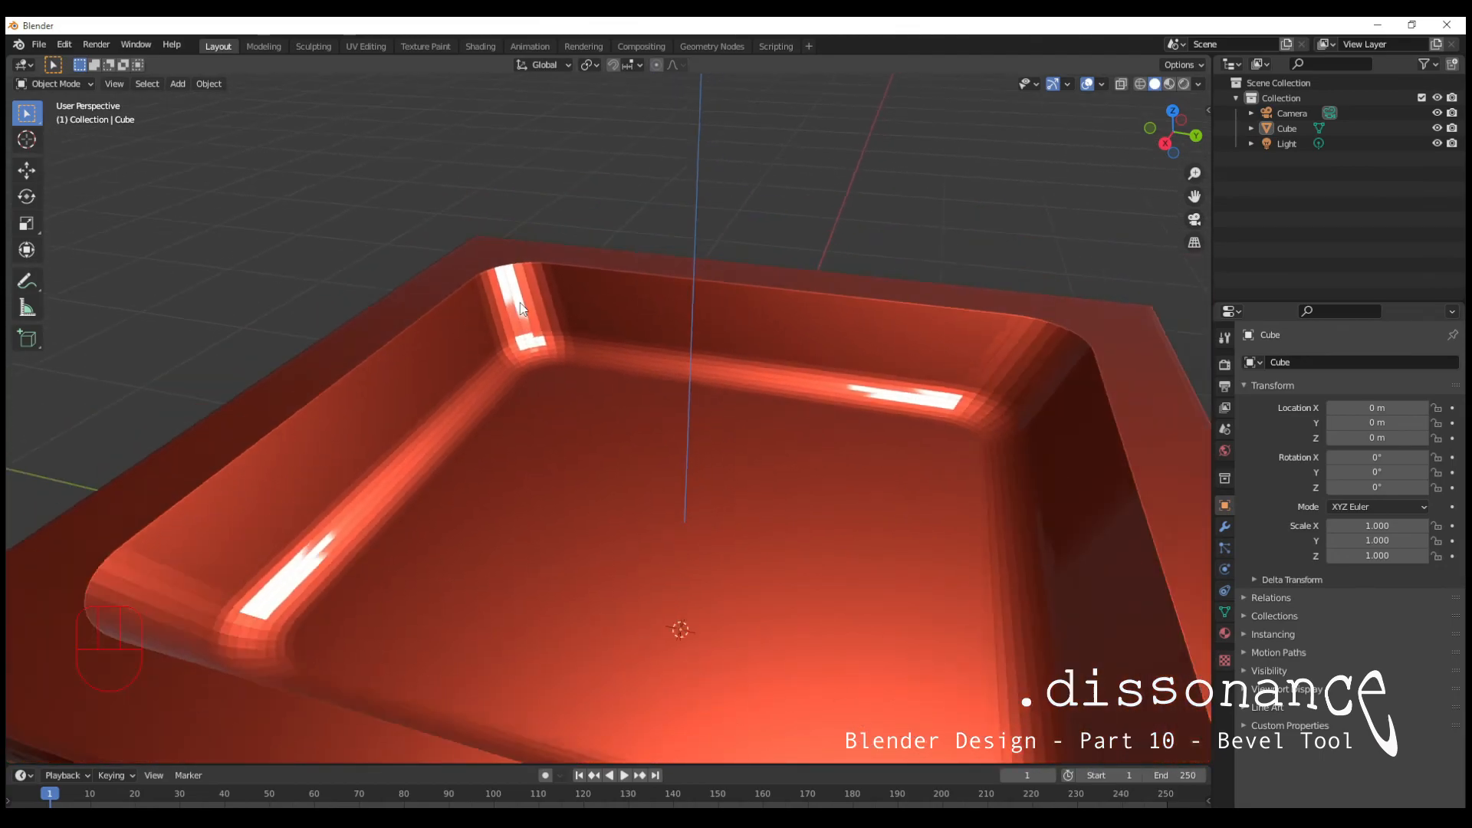
{"action": "middle_click_drag", "start_coordinate": [530, 360], "coordinate": [794, 519]}
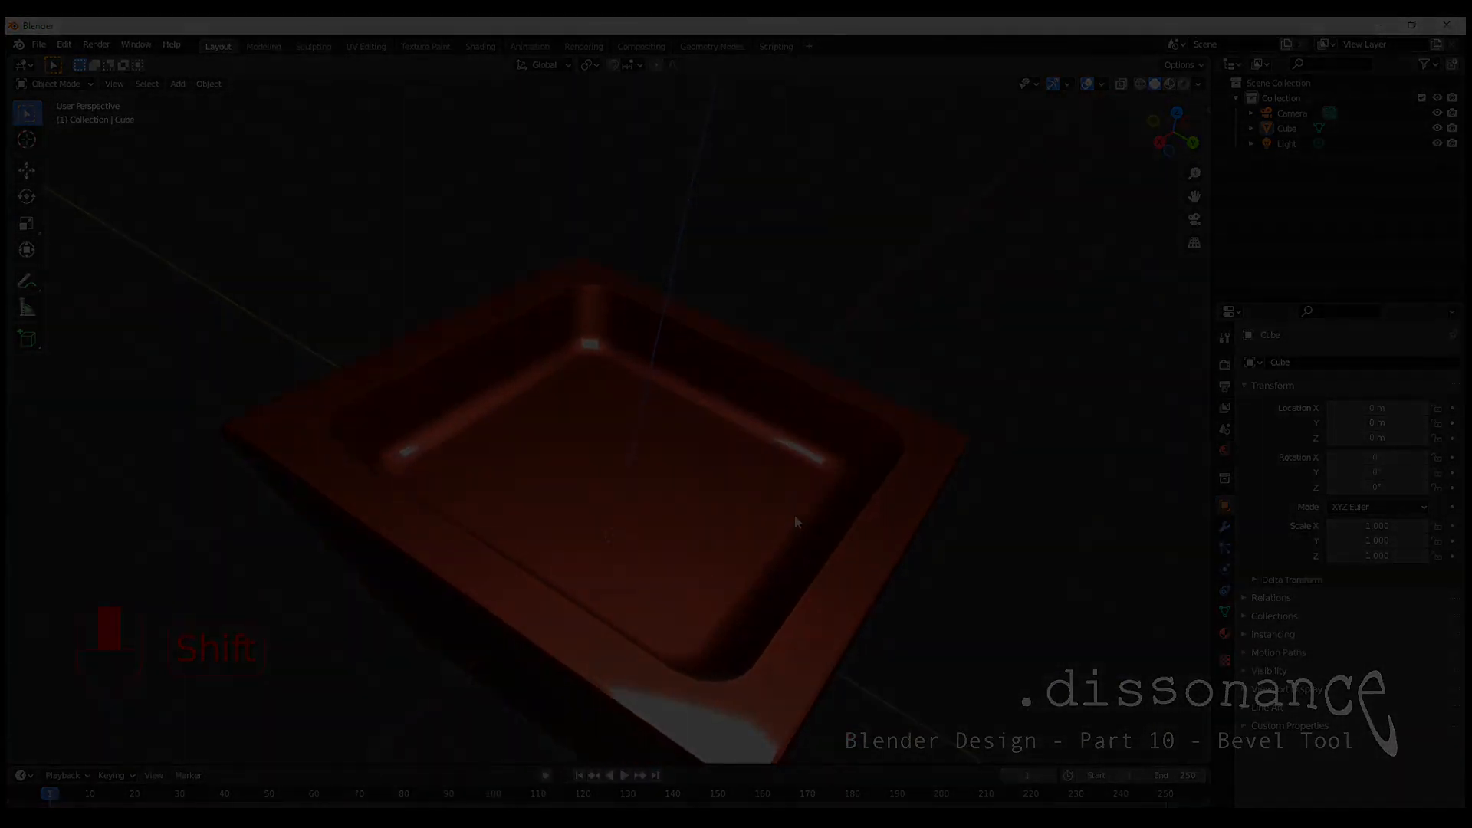